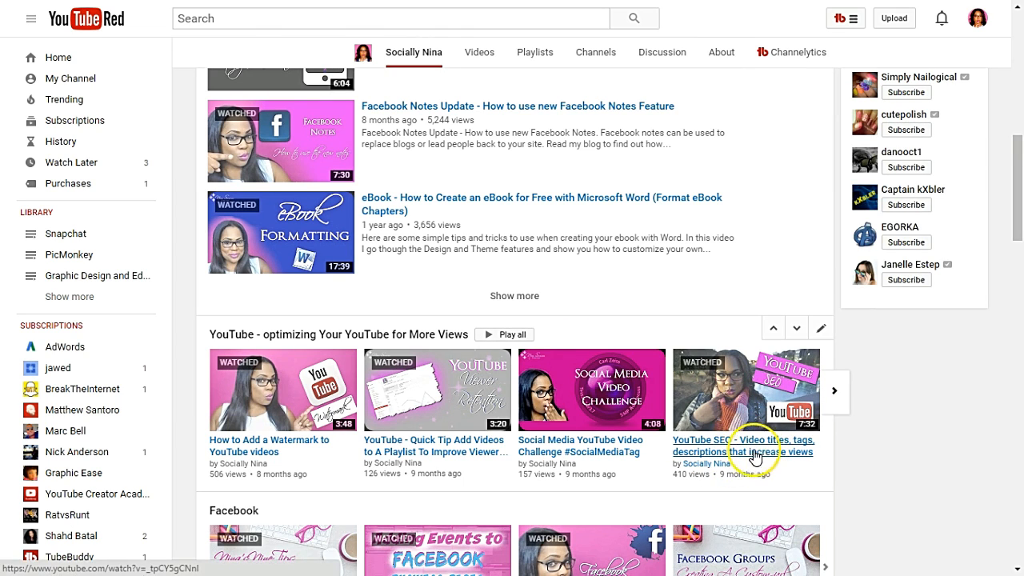
# - Review the video thumbnail designs across the channel's YouTube, Facebook, Graphic Design and Pinterest sections
pyautogui.scroll(-2, 693, 476)
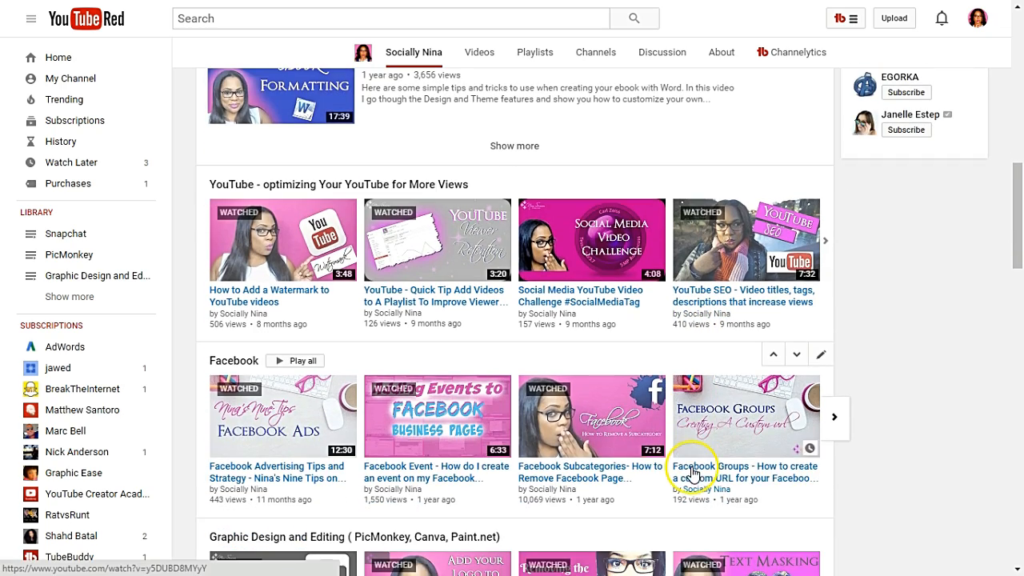
pyautogui.scroll(-1, 680, 469)
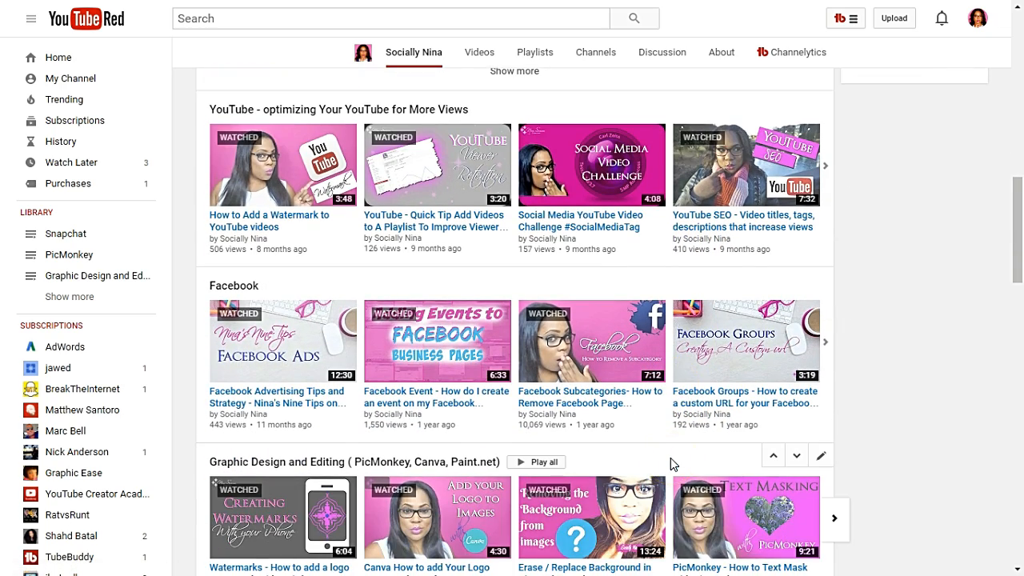
pyautogui.scroll(-4, 670, 457)
pyautogui.scroll(5, 671, 458)
pyautogui.scroll(-4, 658, 460)
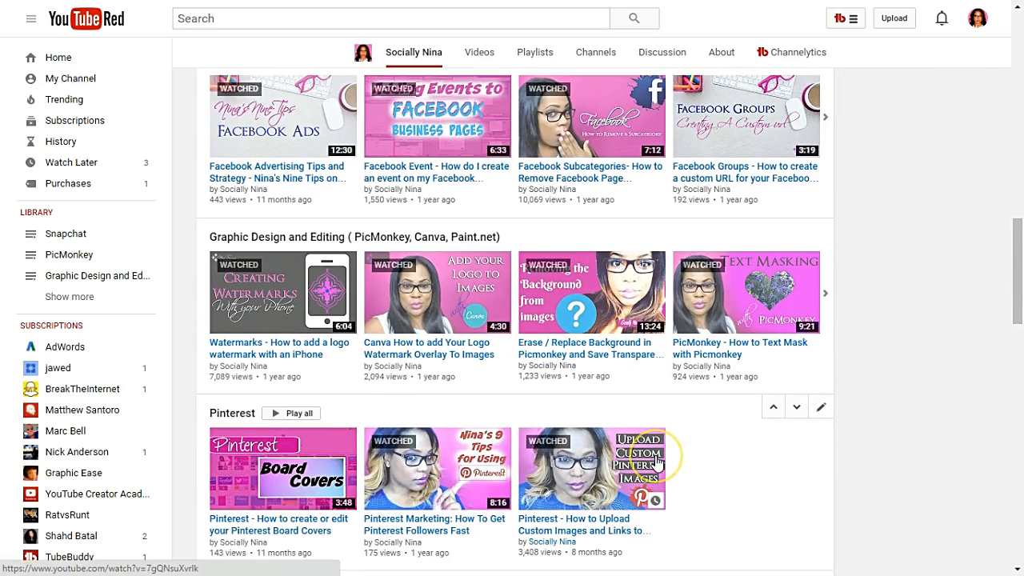
pyautogui.scroll(-2, 658, 462)
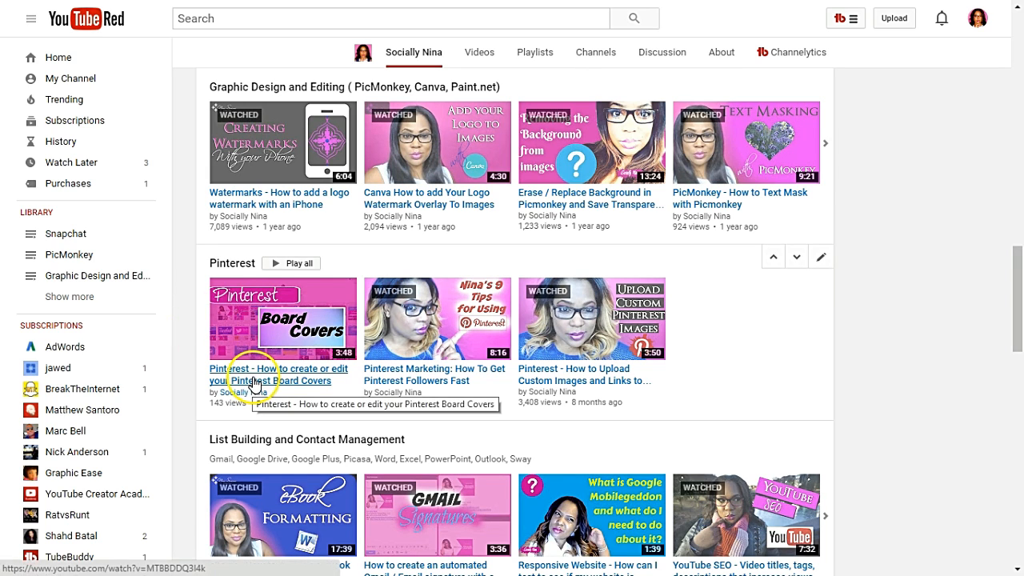
pyautogui.scroll(5, 308, 342)
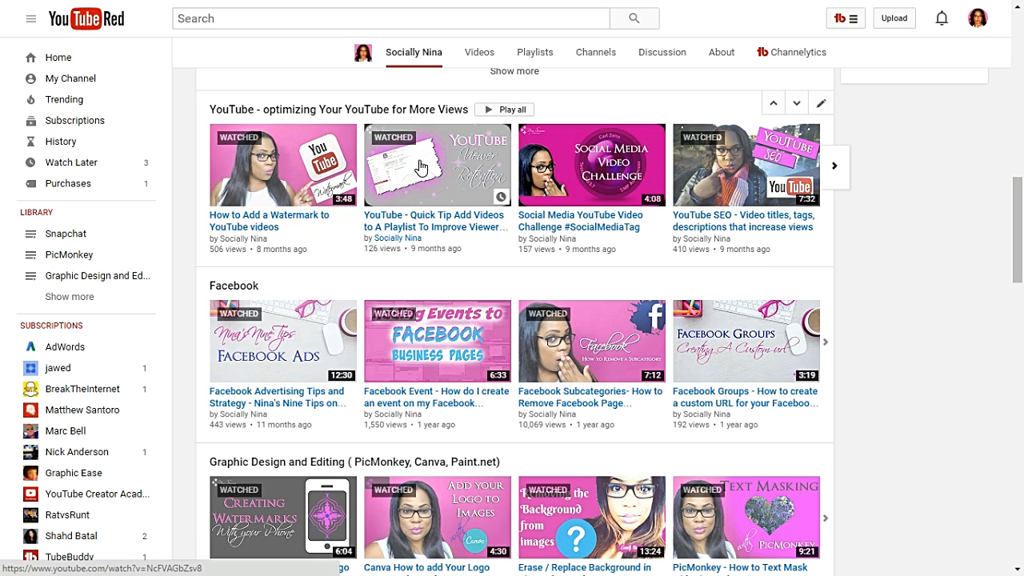
# - Examine the YouTube Viewer Retention thumbnail and compare it with the thumbnails of the Facebook, watermark and eBook videos
pyautogui.click(472, 176)
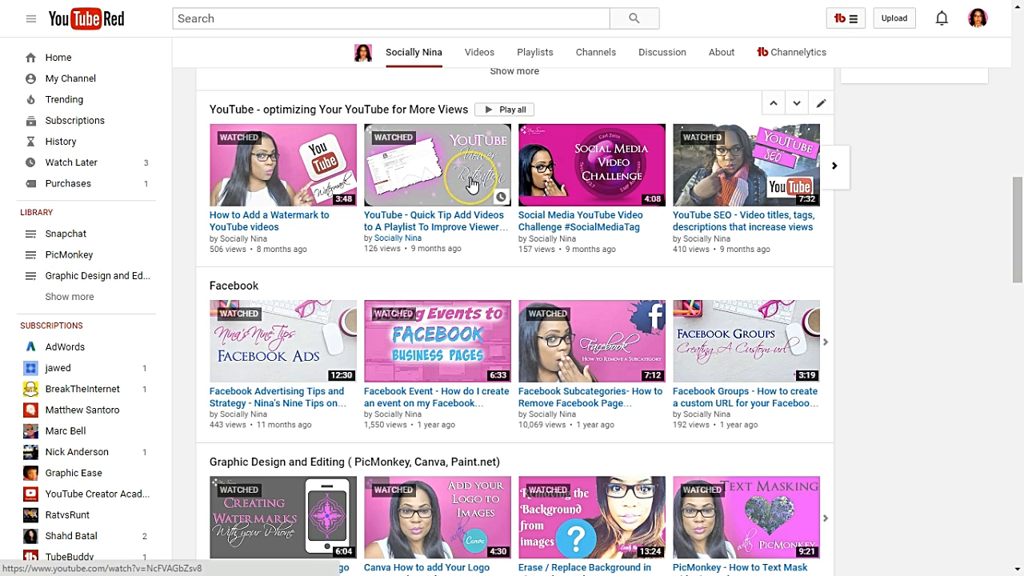
pyautogui.click(498, 176)
pyautogui.click(451, 180)
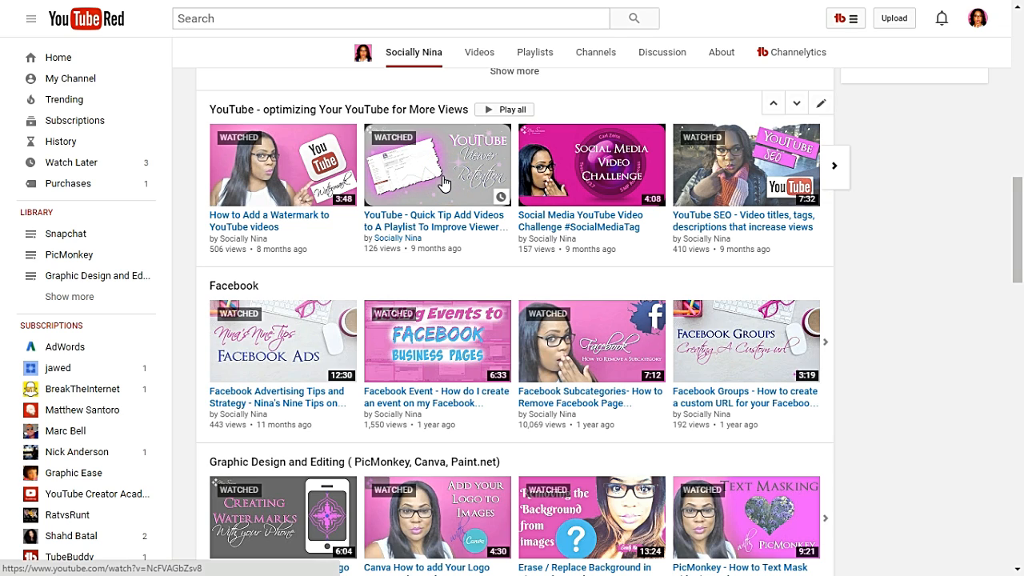
pyautogui.click(504, 167)
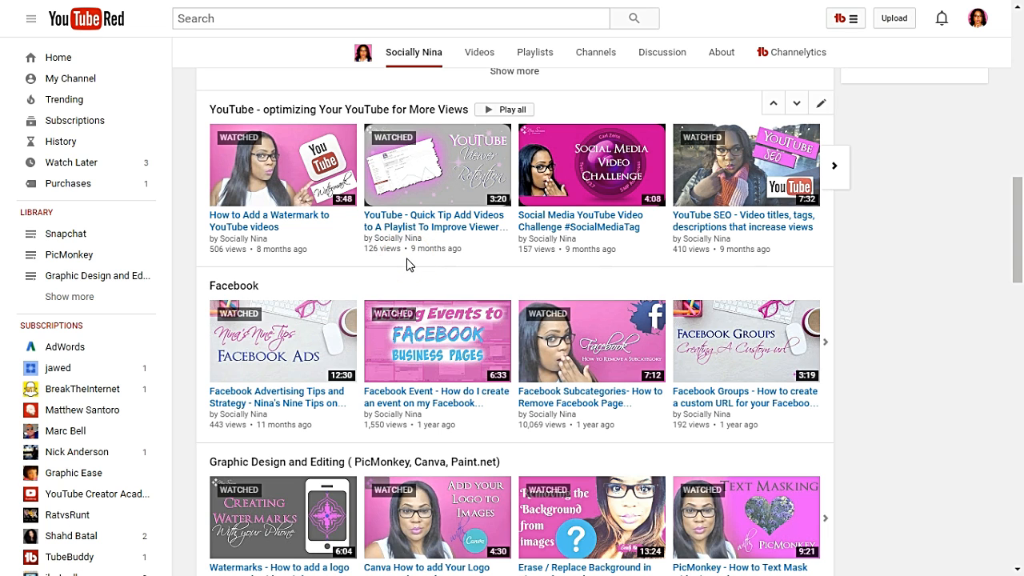
pyautogui.scroll(1, 406, 265)
pyautogui.scroll(1, 406, 265)
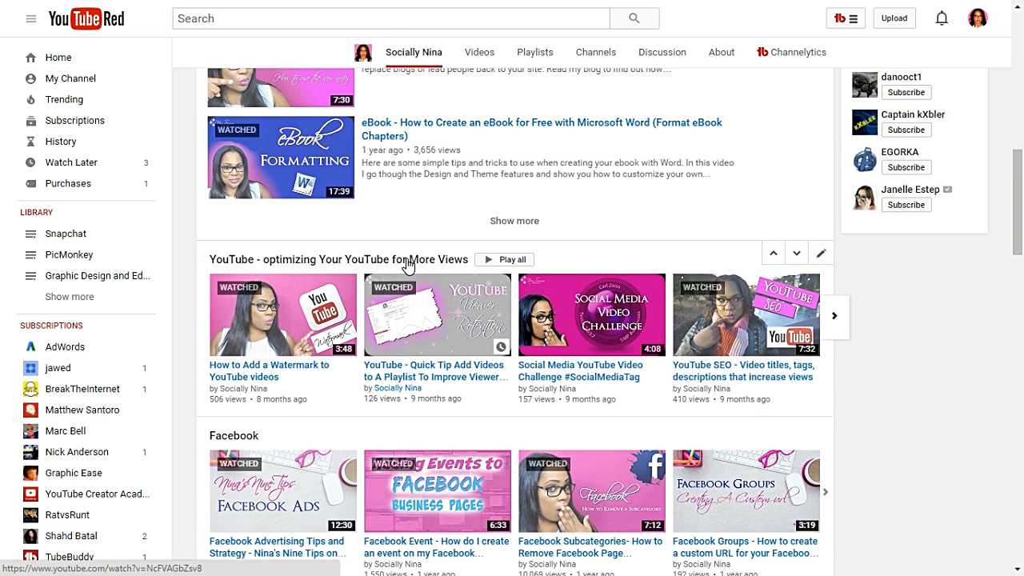
pyautogui.scroll(3, 339, 201)
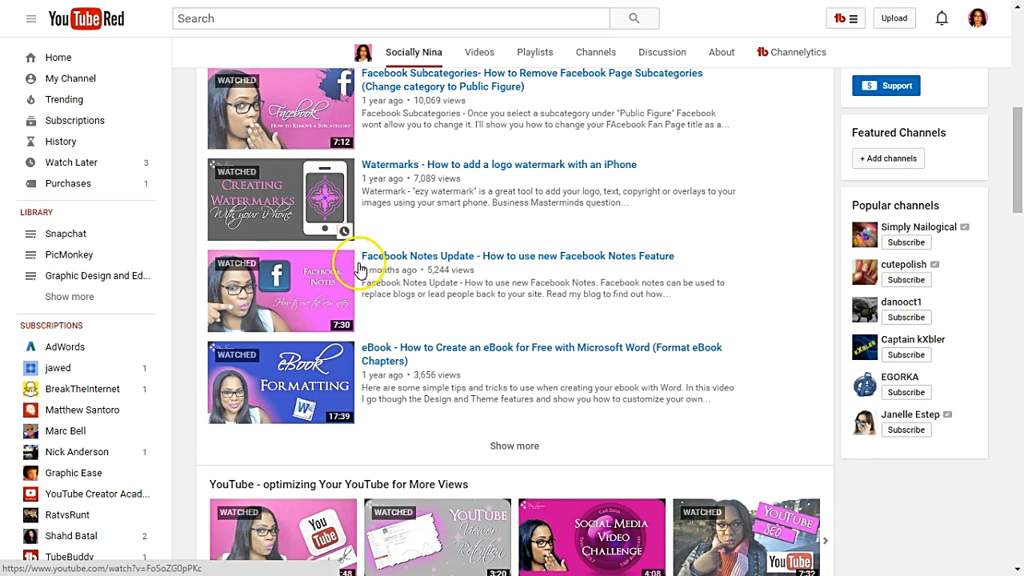
pyautogui.scroll(-1, 415, 258)
pyautogui.scroll(-3, 414, 259)
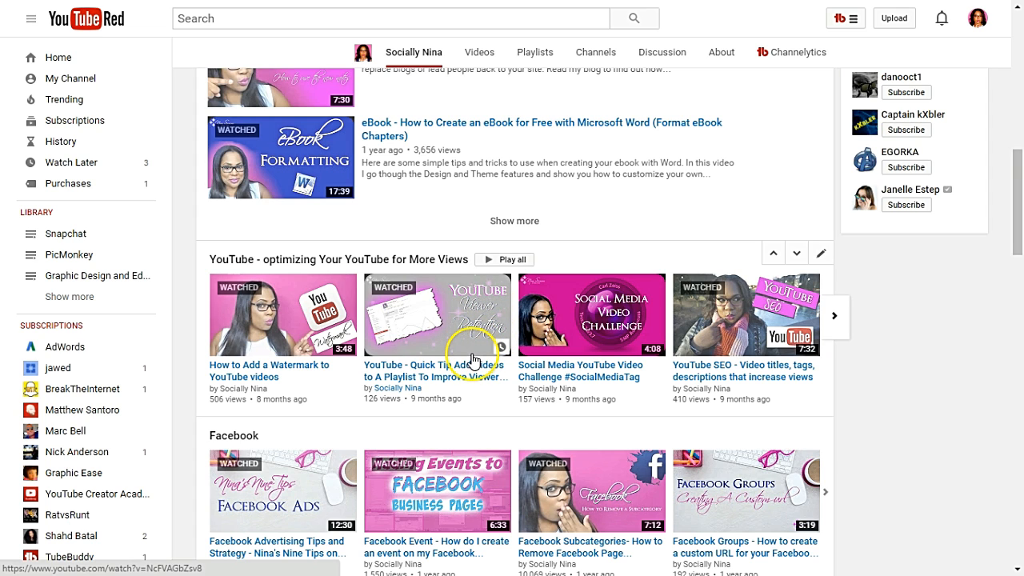
pyautogui.scroll(-2, 472, 357)
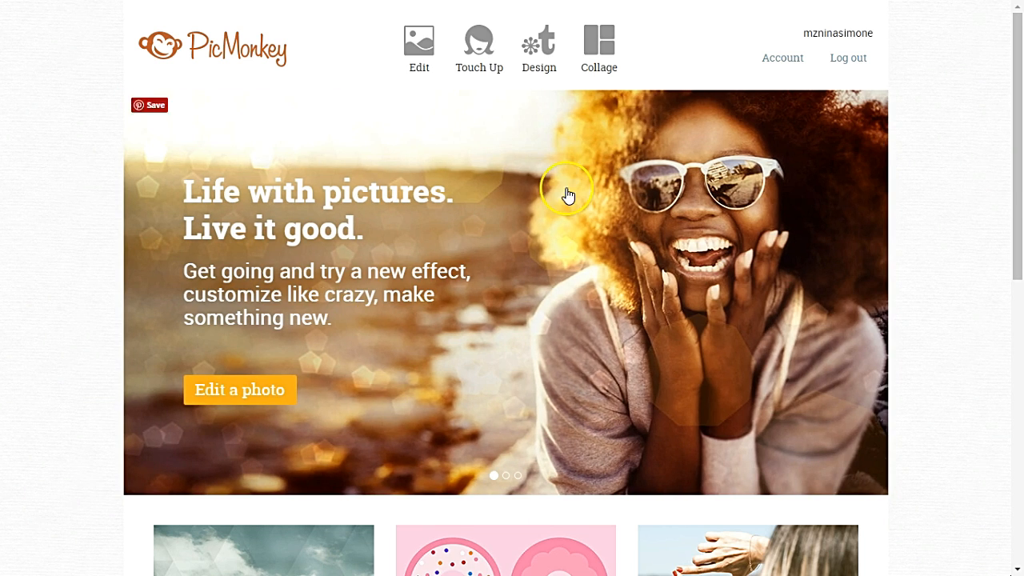
# - Look through the photo sources and canvas choices offered for Edit, Touch Up, Design and Collage in PicMonkey
pyautogui.click(417, 48)
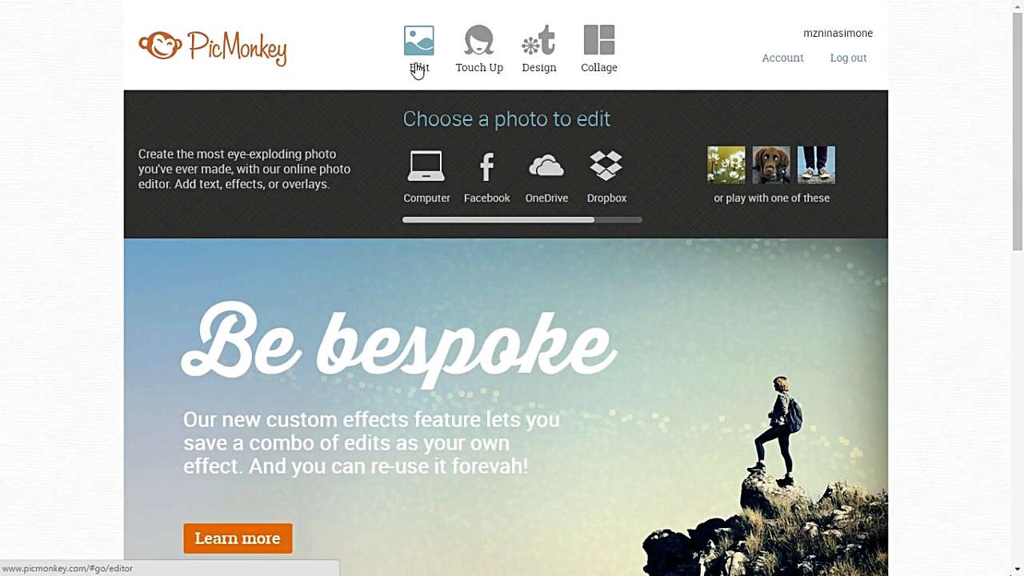
pyautogui.click(473, 80)
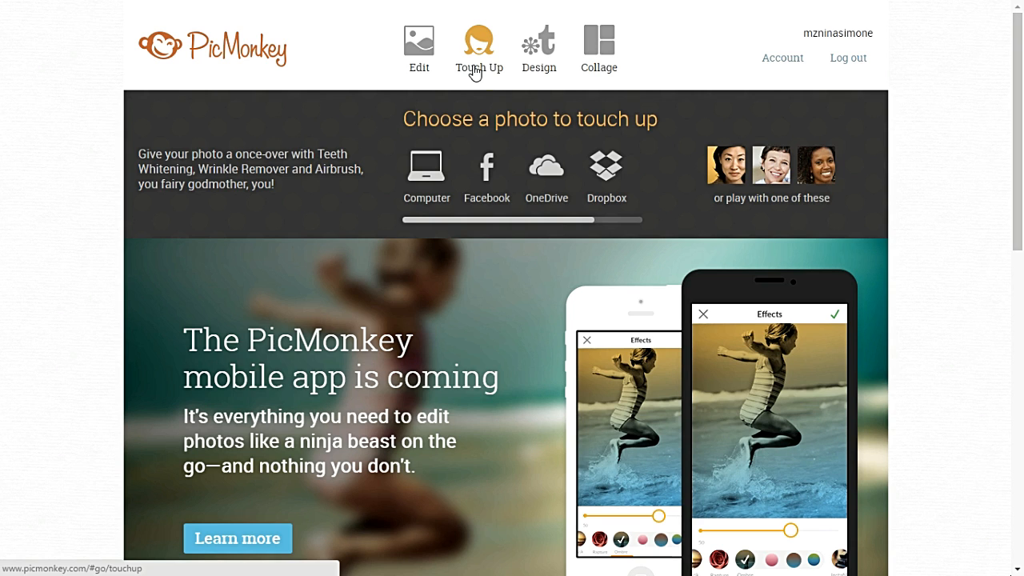
pyautogui.click(537, 53)
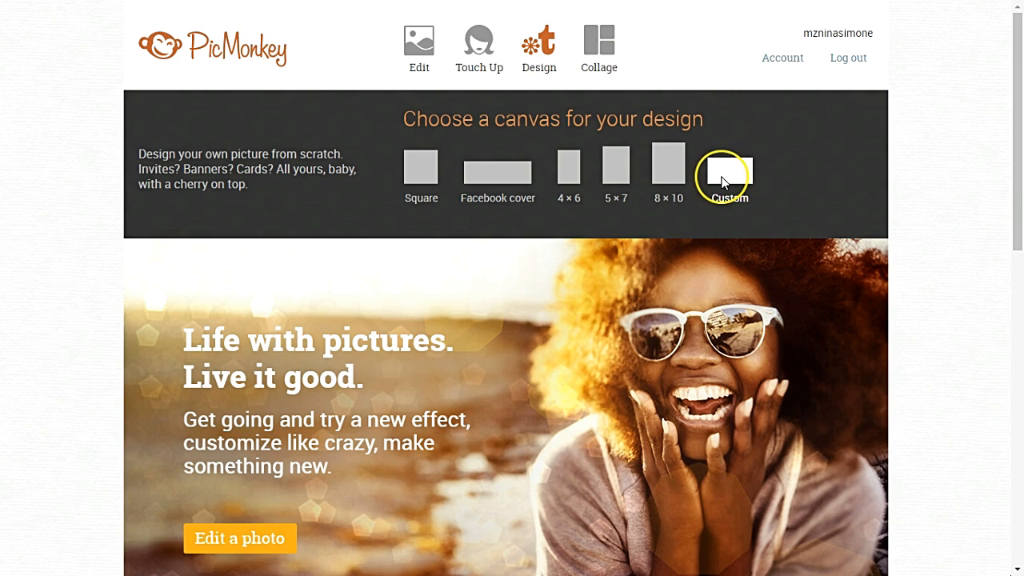
pyautogui.click(612, 56)
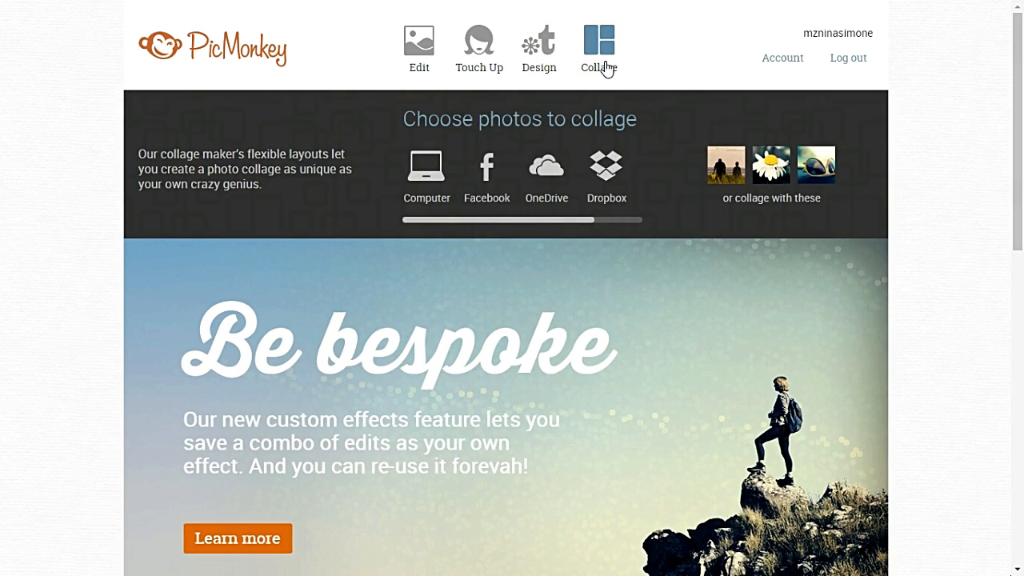
# - Create a blank custom design canvas of 1280 x 720 pixels
pyautogui.click(552, 60)
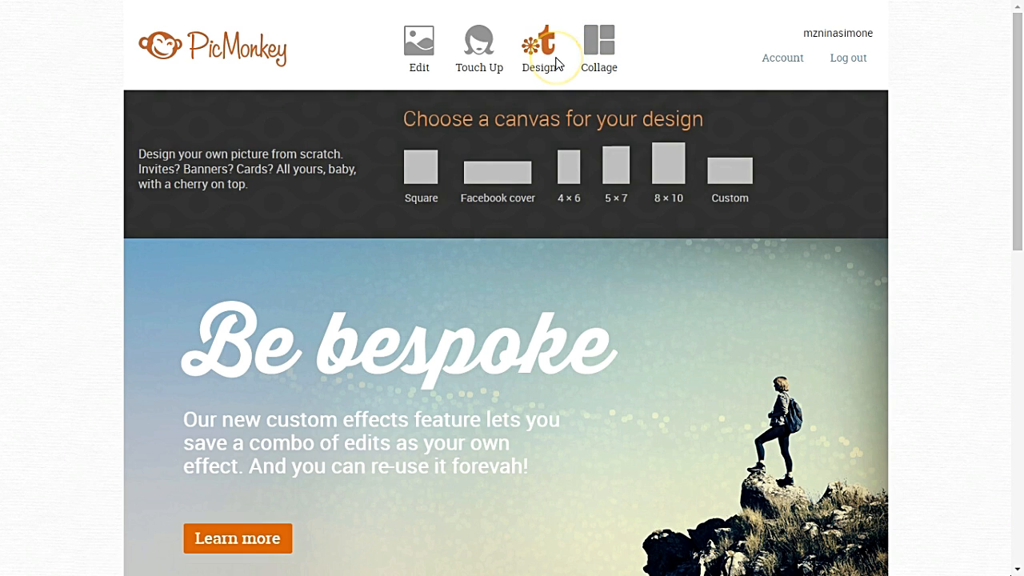
pyautogui.click(716, 180)
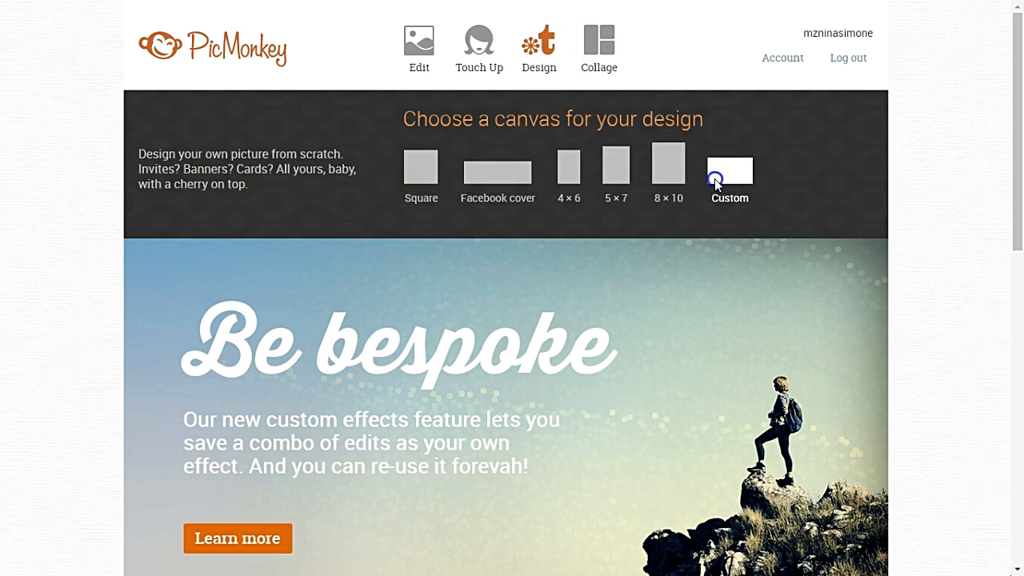
pyautogui.moveTo(441, 156); pyautogui.dragTo(373, 159)
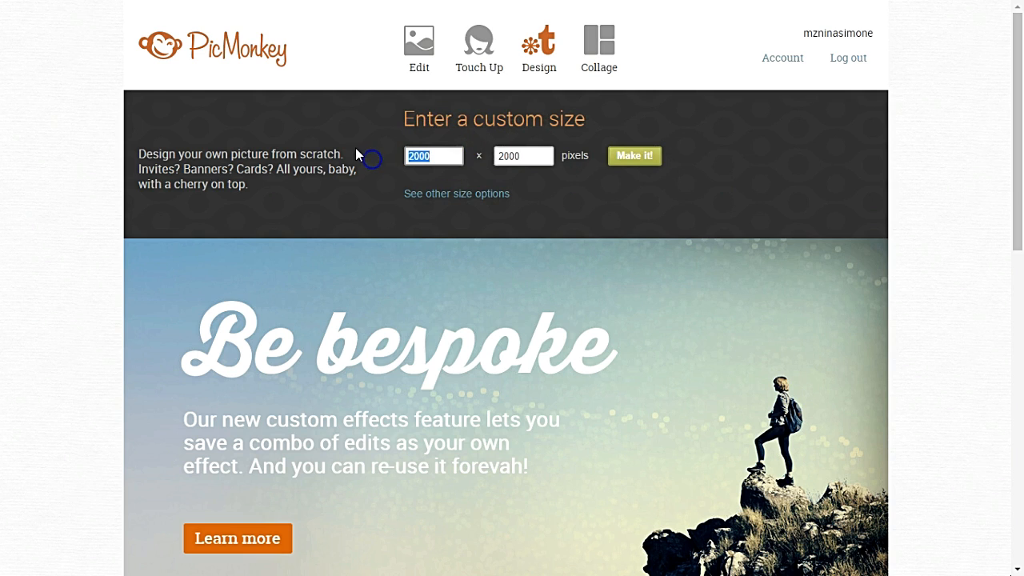
pyautogui.write('1280')
pyautogui.moveTo(537, 158); pyautogui.dragTo(438, 134)
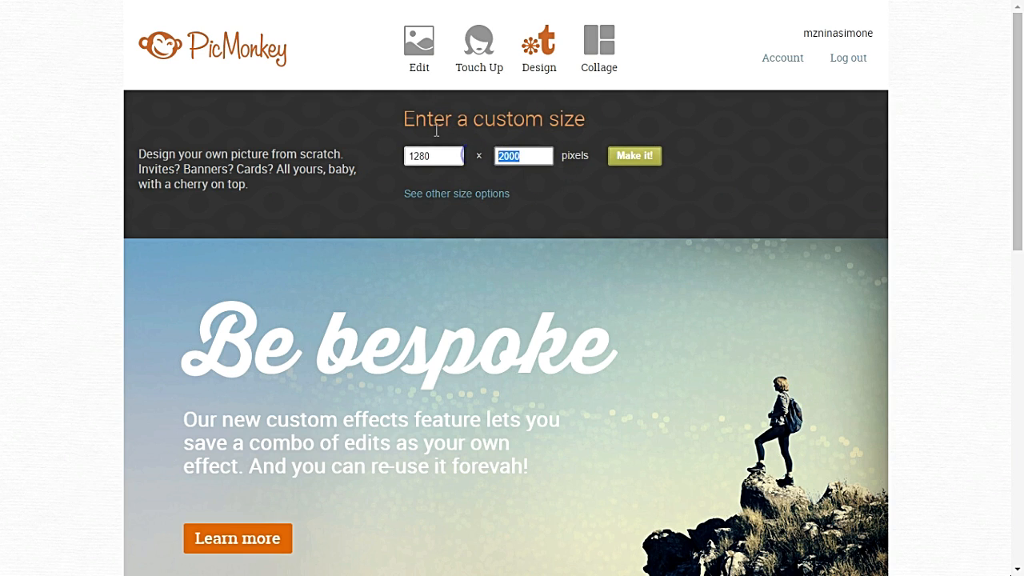
pyautogui.write('720')
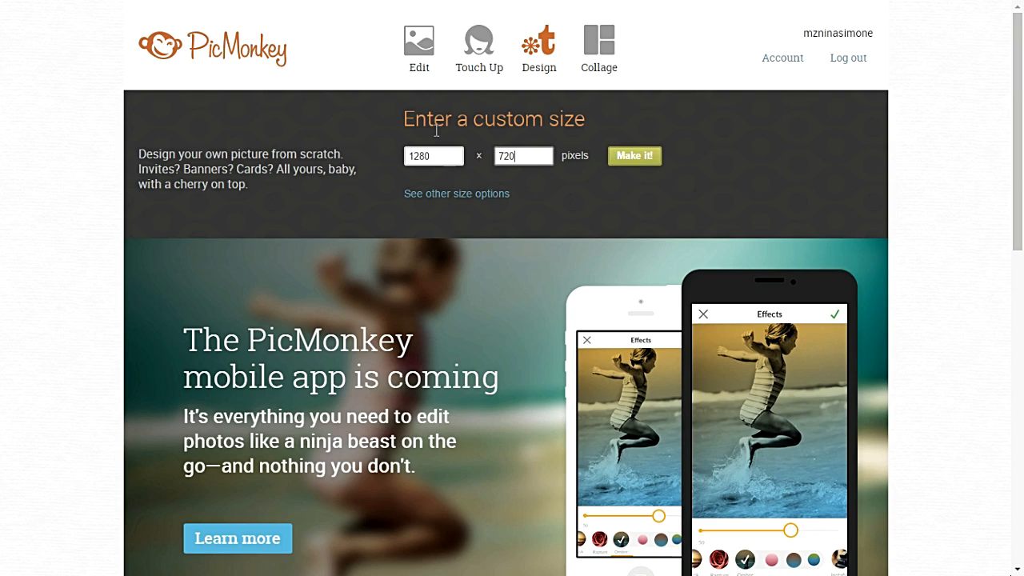
pyautogui.click(645, 160)
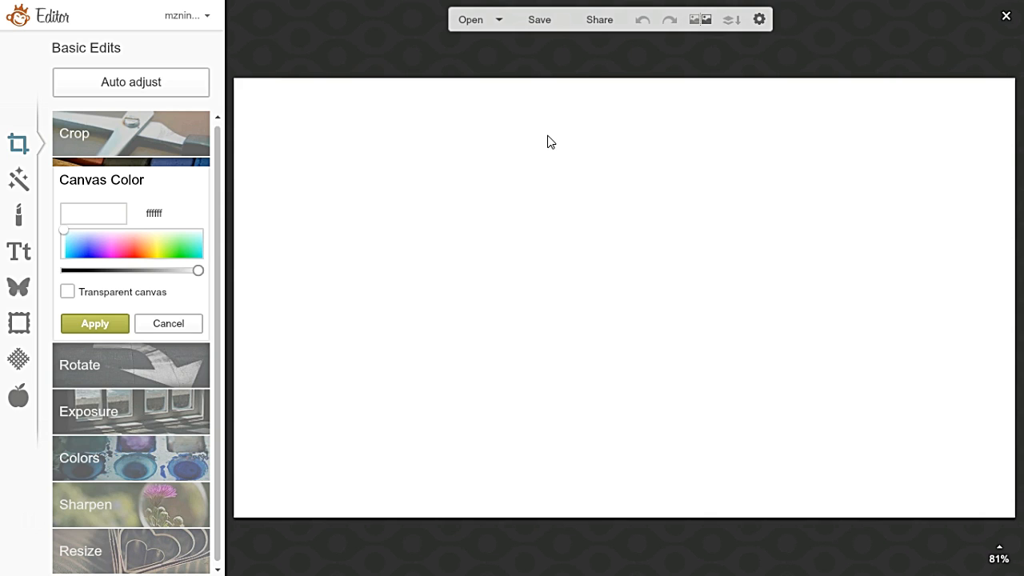
# - Review the save settings, image sources for opening and sharing destinations without saving or sharing the blank canvas
pyautogui.click(548, 24)
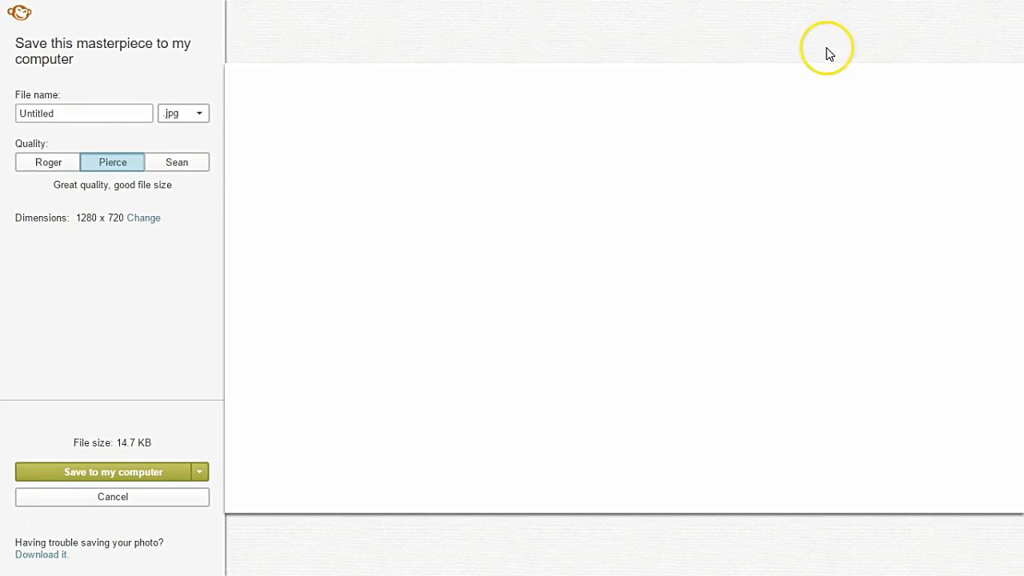
pyautogui.click(152, 497)
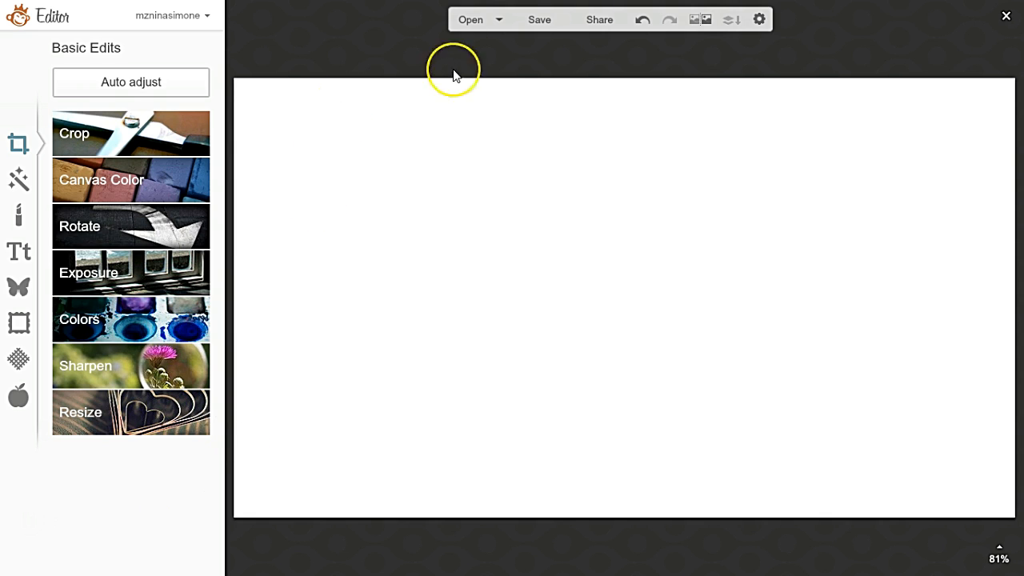
pyautogui.click(500, 20)
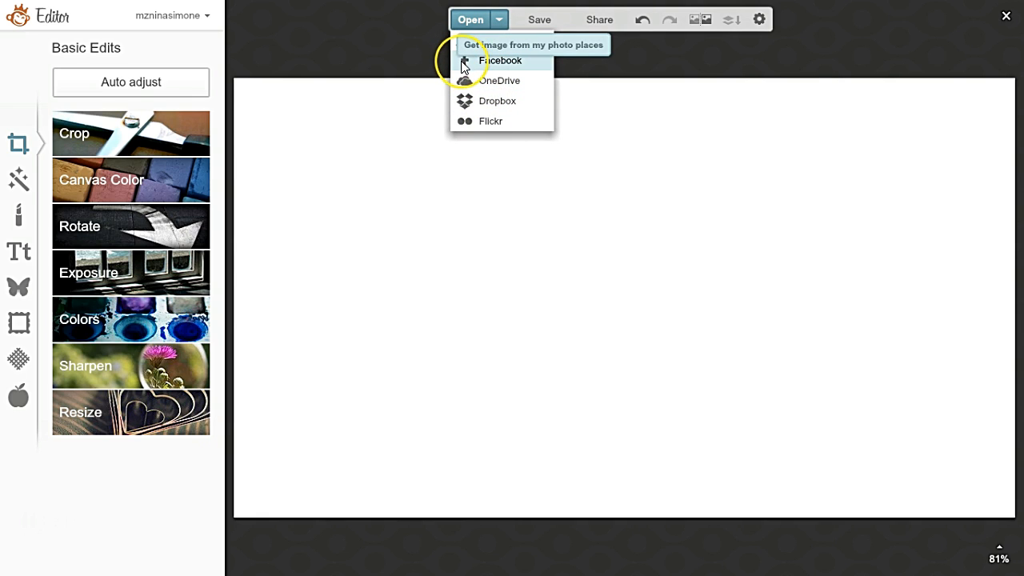
pyautogui.click(679, 152)
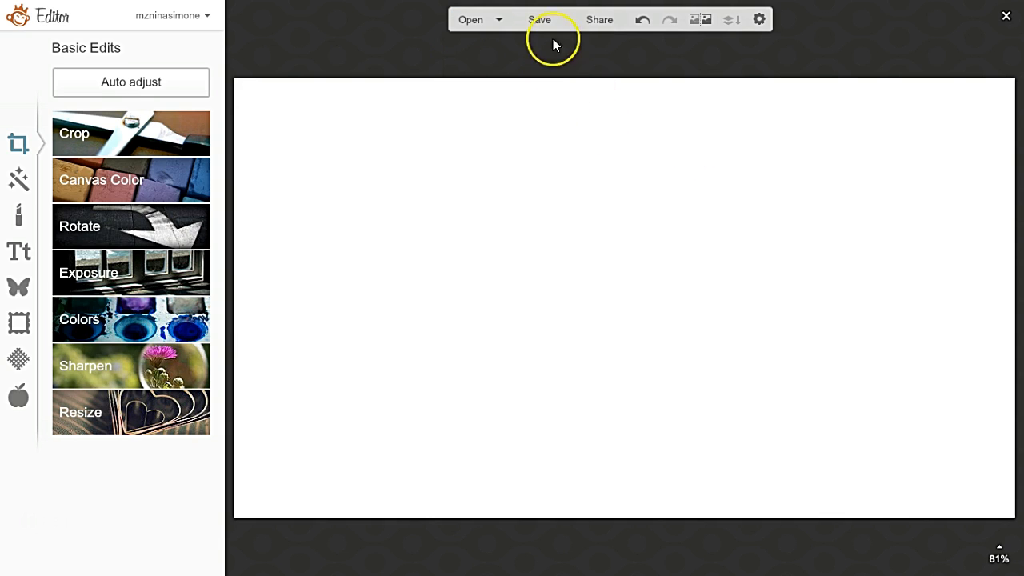
pyautogui.click(602, 23)
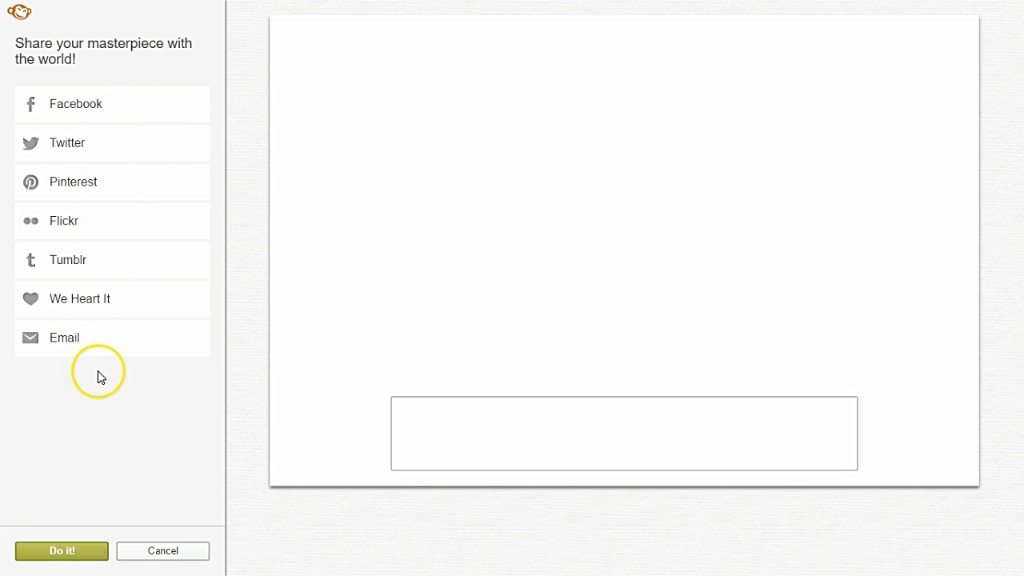
pyautogui.click(175, 552)
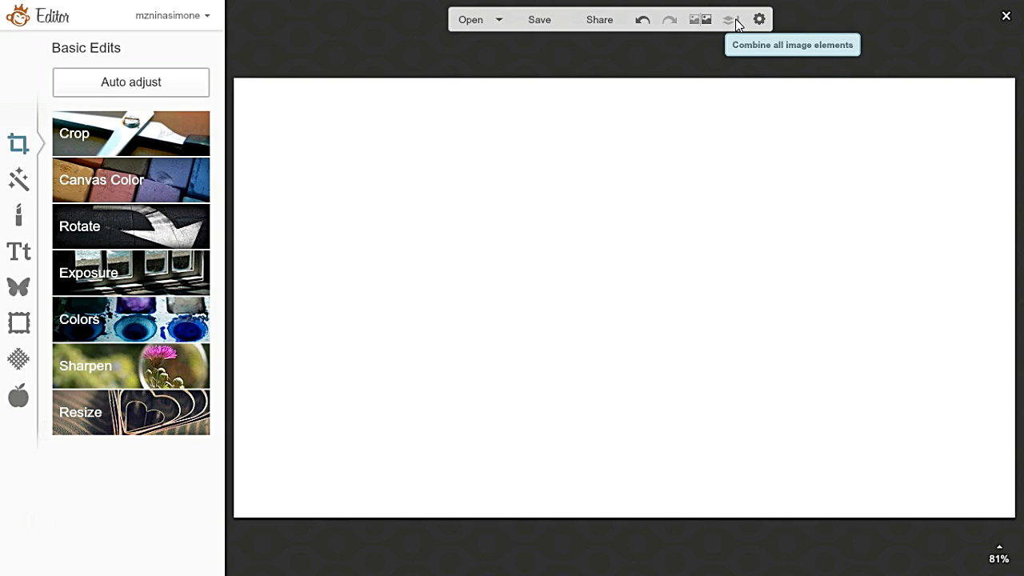
# - Add the first two solid red hearts from the Hearts overlays and position them partly overlapping near the canvas centre
pyautogui.click(18, 286)
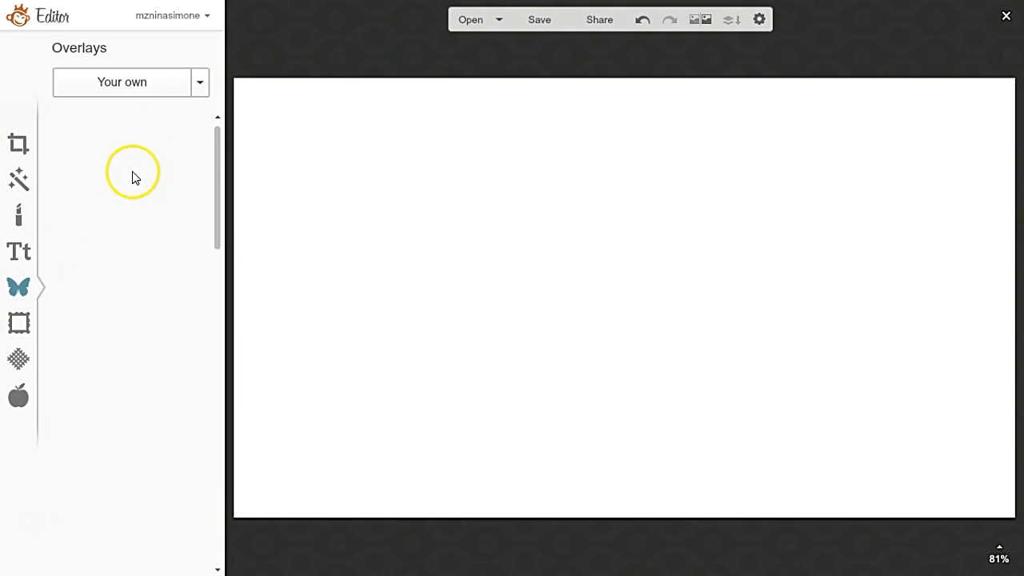
pyautogui.click(102, 202)
pyautogui.click(85, 242)
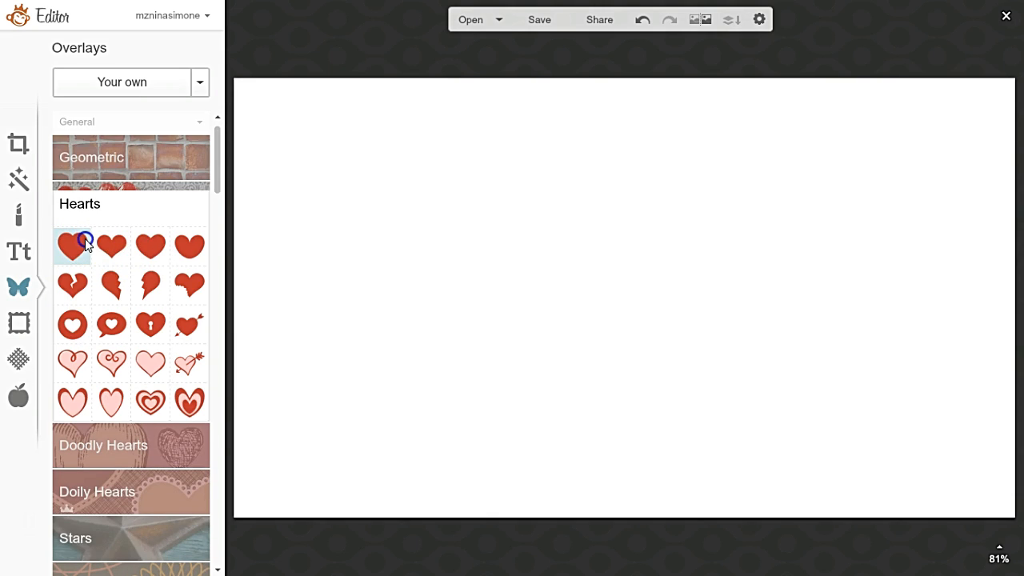
pyautogui.click(123, 251)
pyautogui.moveTo(646, 263); pyautogui.dragTo(606, 270)
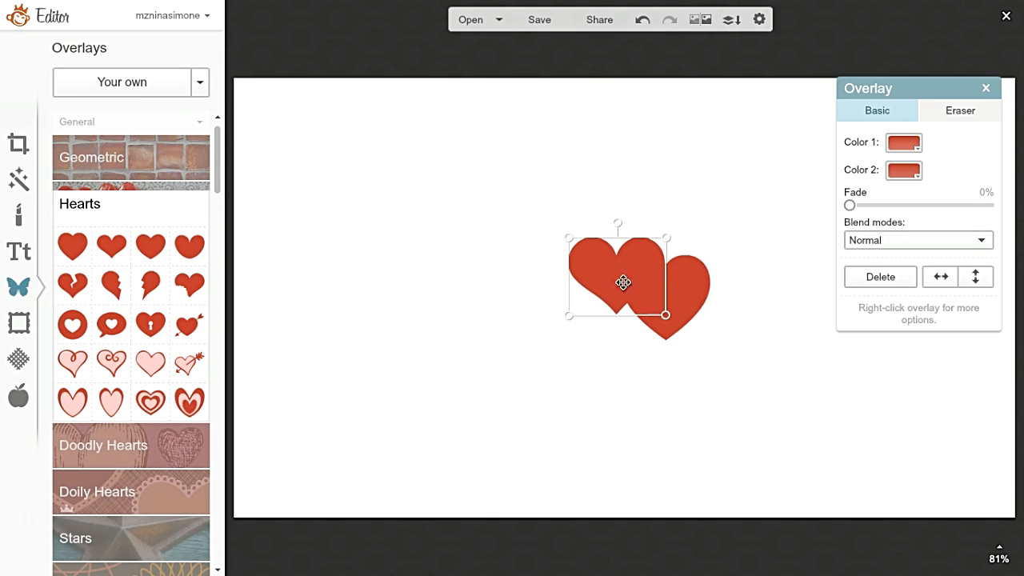
# - Select each heart separately on the canvas, and combine all image elements into one flat layer
pyautogui.click(625, 291)
pyautogui.click(609, 267)
pyautogui.click(675, 296)
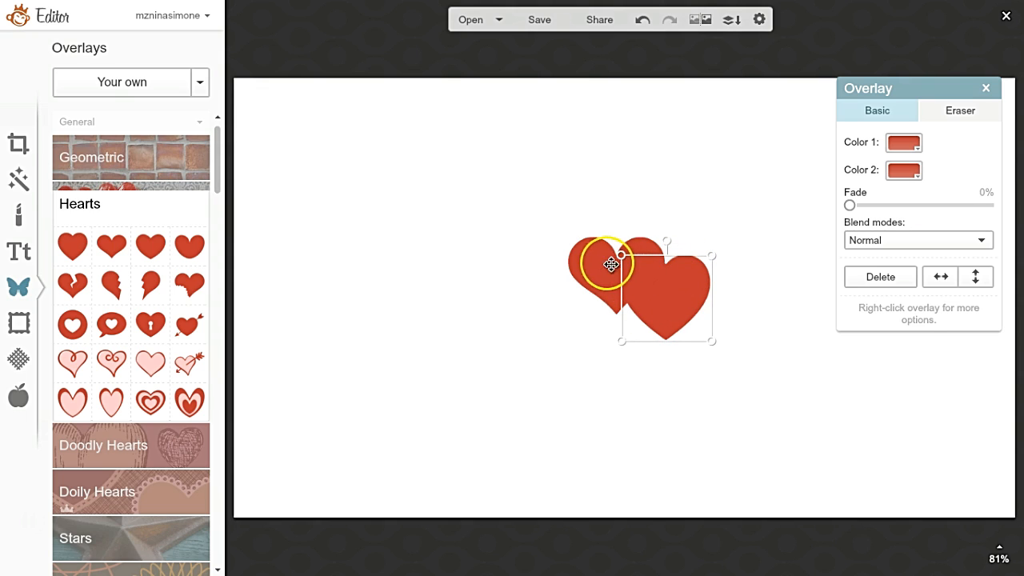
pyautogui.click(733, 25)
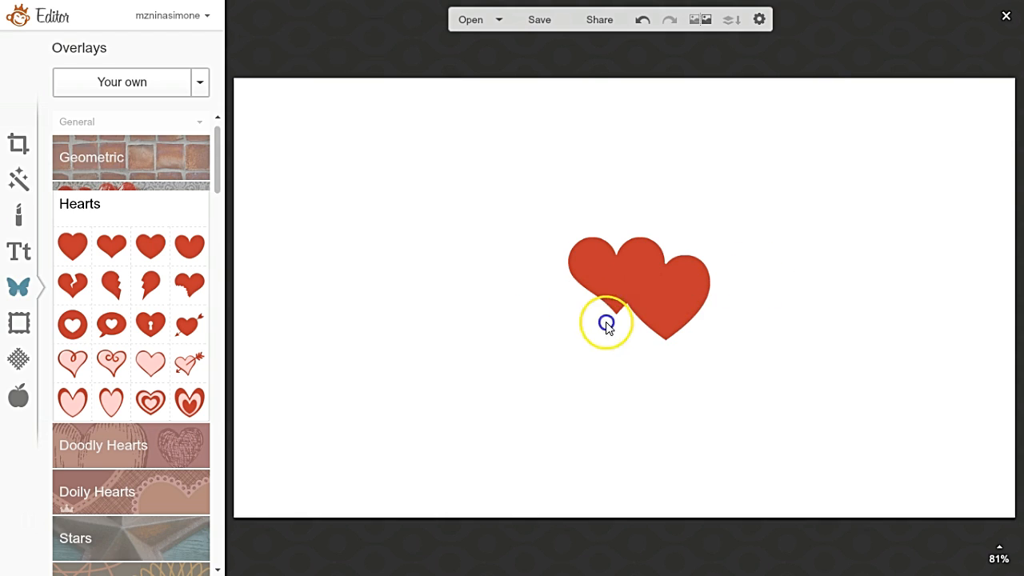
# - Try to move the combined hearts individually, and undo the combining of the image elements
pyautogui.moveTo(595, 285); pyautogui.dragTo(803, 329)
pyautogui.moveTo(645, 287); pyautogui.dragTo(708, 193)
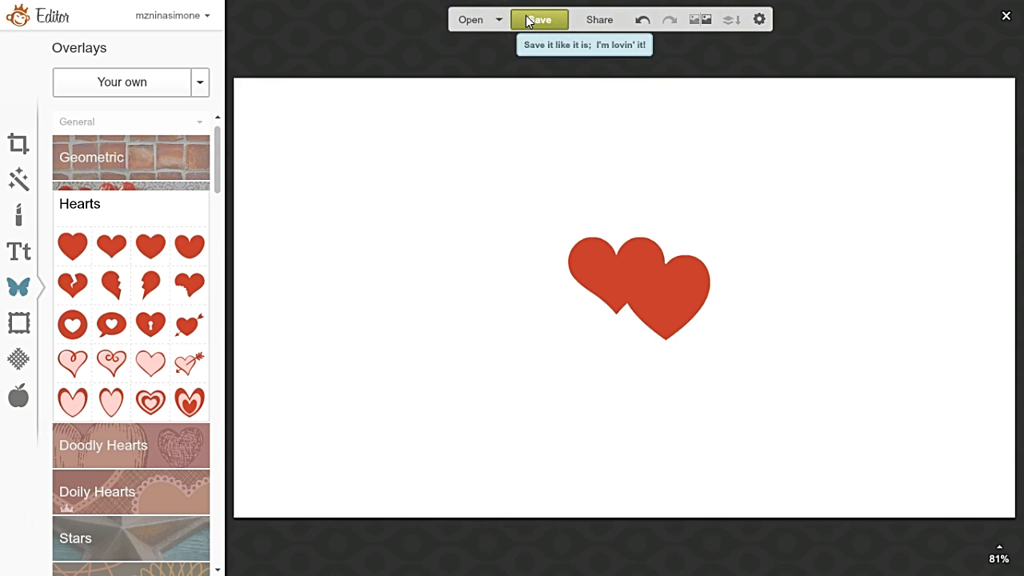
pyautogui.click(643, 23)
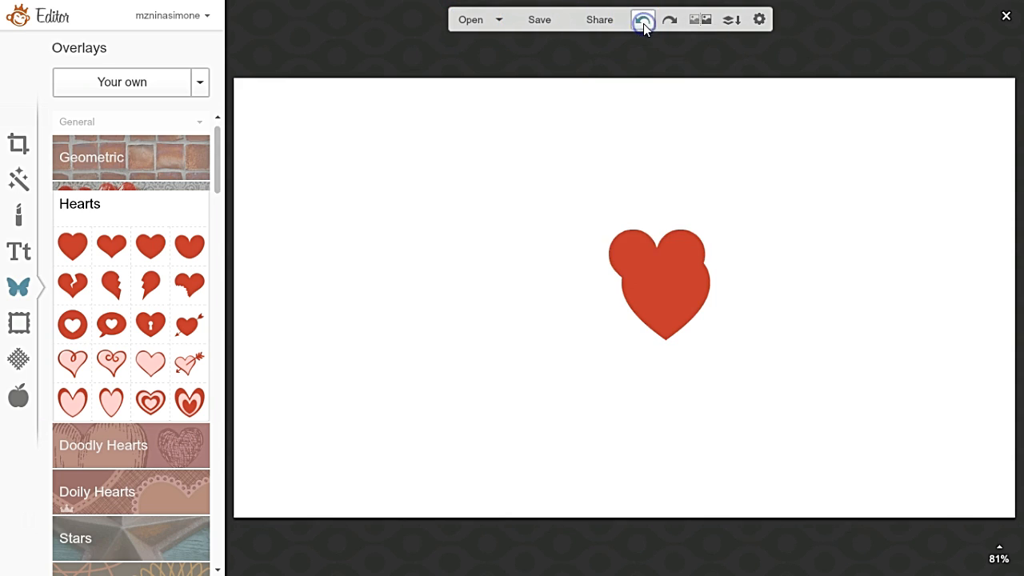
# - Undo the placement of the two hearts to return to a blank canvas
pyautogui.click(643, 22)
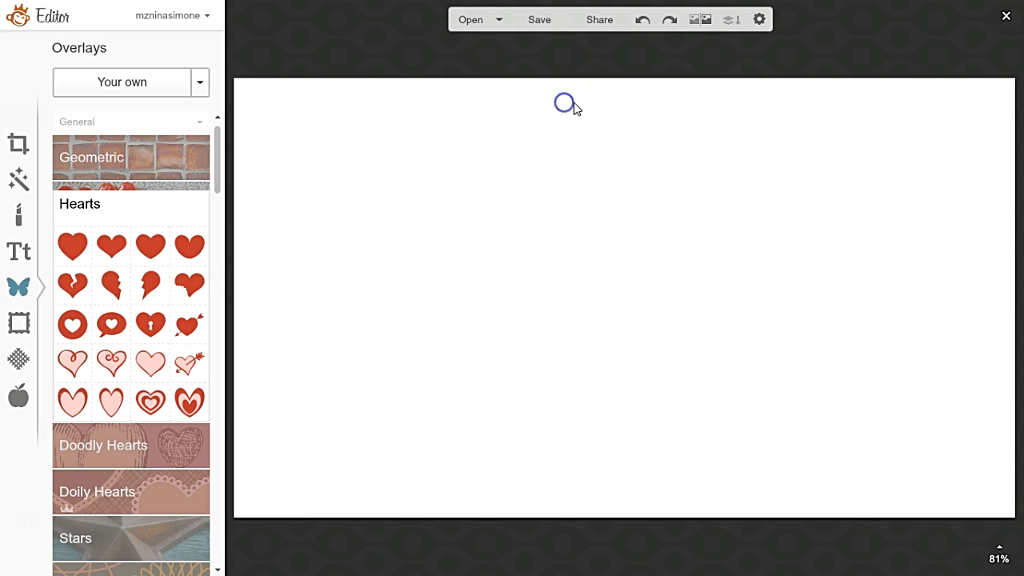
# - Compare the Jack, Bubbles and King Kong image settings, and save King Kong as the chosen setting
pyautogui.click(757, 22)
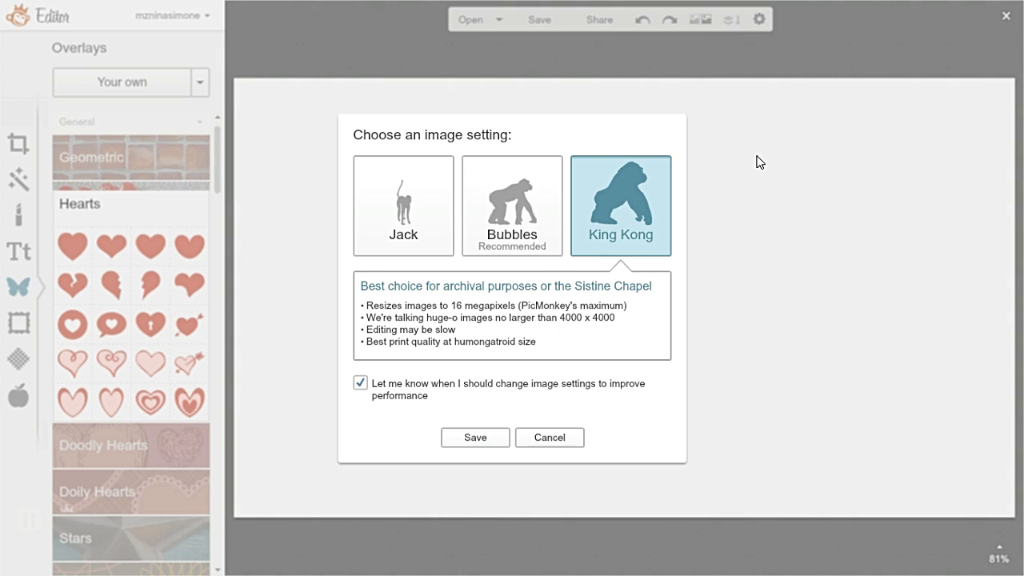
pyautogui.click(648, 203)
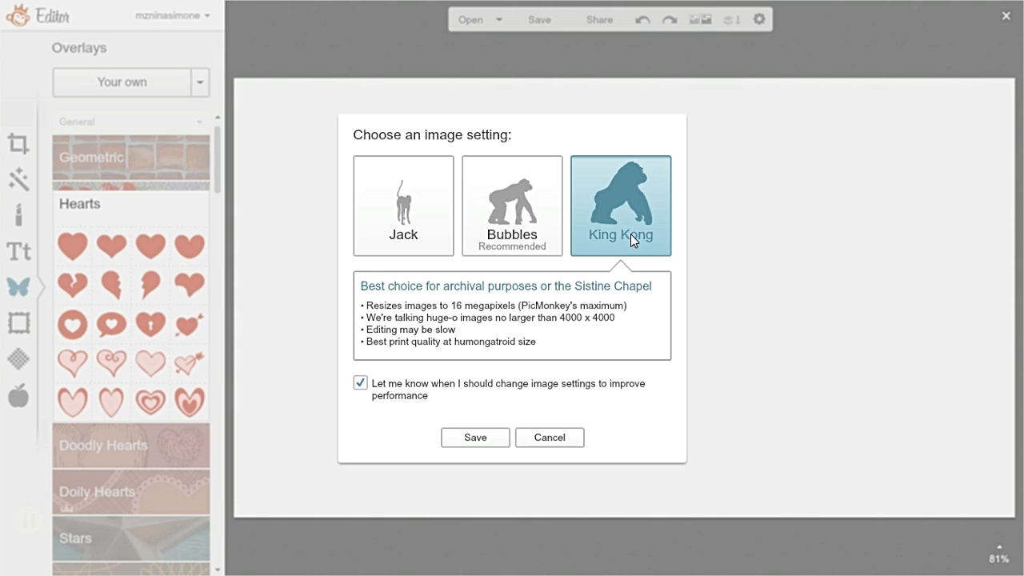
pyautogui.click(512, 228)
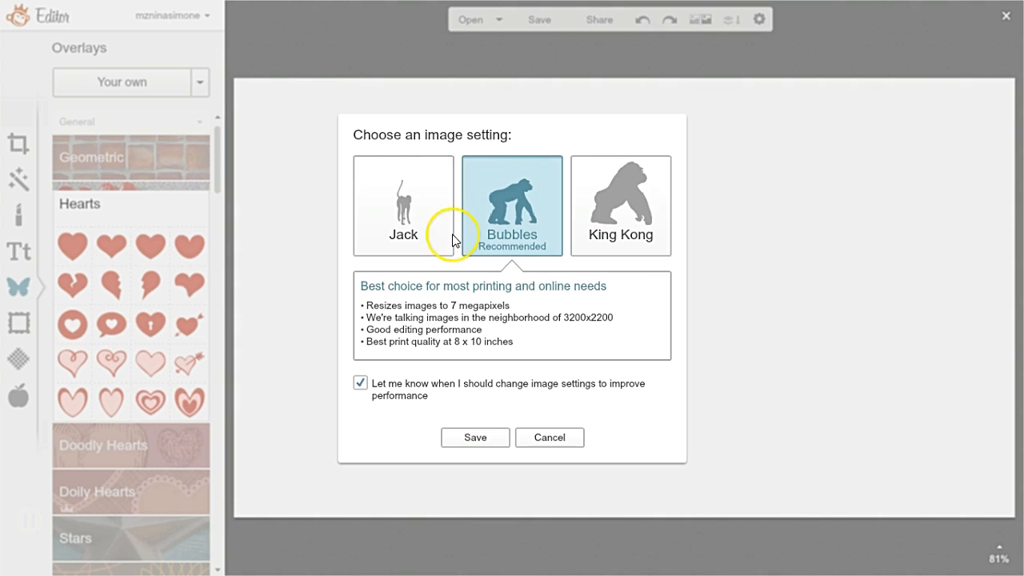
pyautogui.click(420, 242)
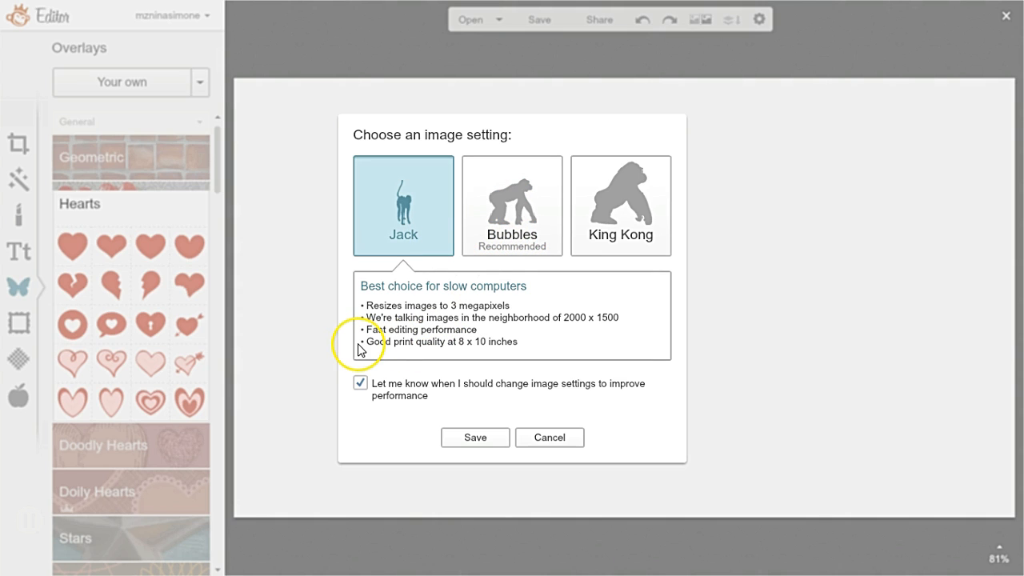
pyautogui.moveTo(365, 346); pyautogui.dragTo(520, 355)
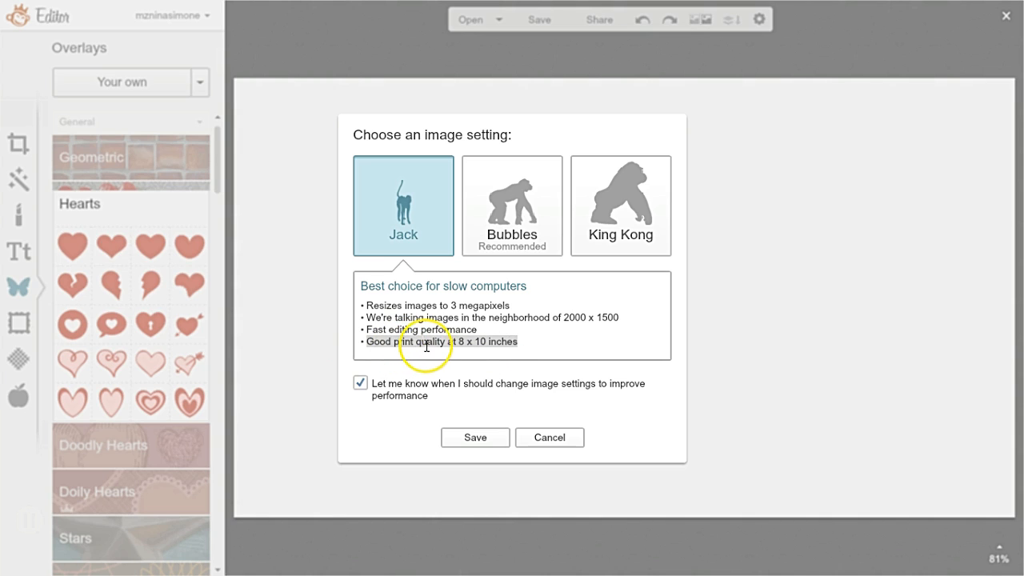
pyautogui.click(606, 235)
pyautogui.moveTo(366, 343); pyautogui.dragTo(558, 347)
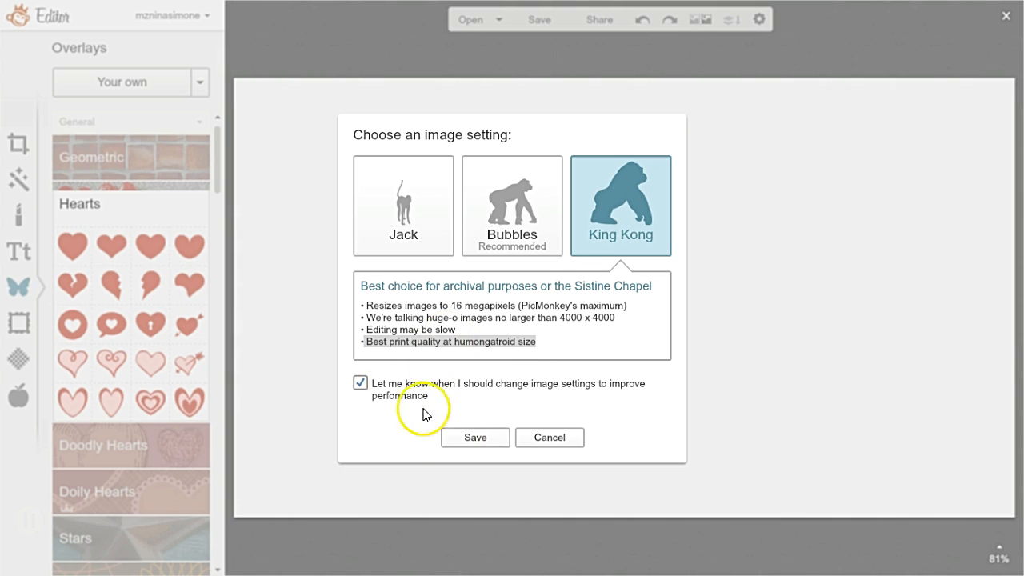
pyautogui.click(476, 438)
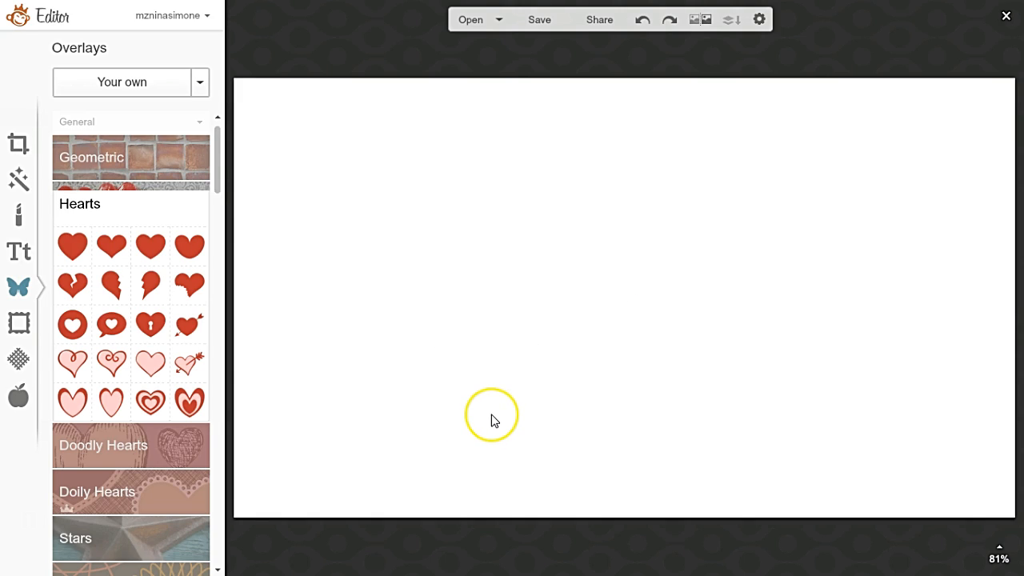
# - Compare the Roger, Pierce and Sean save qualities and the available file formats, and leave without saving the canvas
pyautogui.click(543, 23)
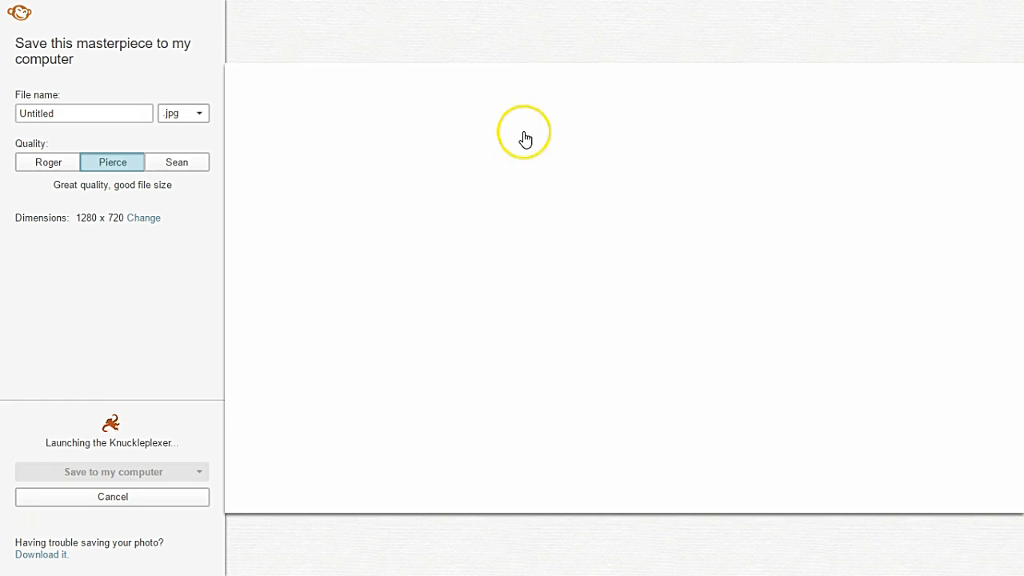
pyautogui.click(154, 168)
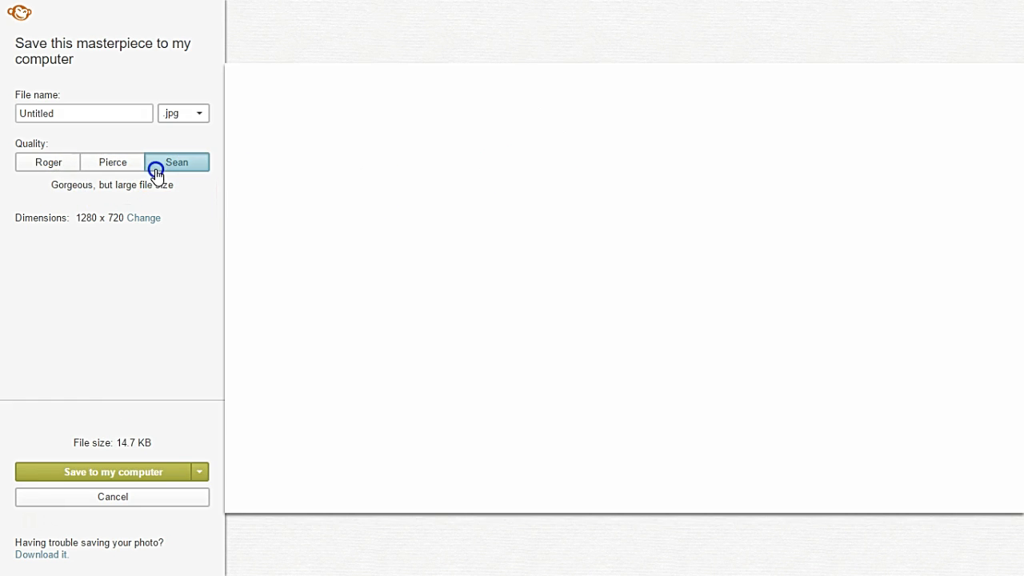
pyautogui.click(105, 166)
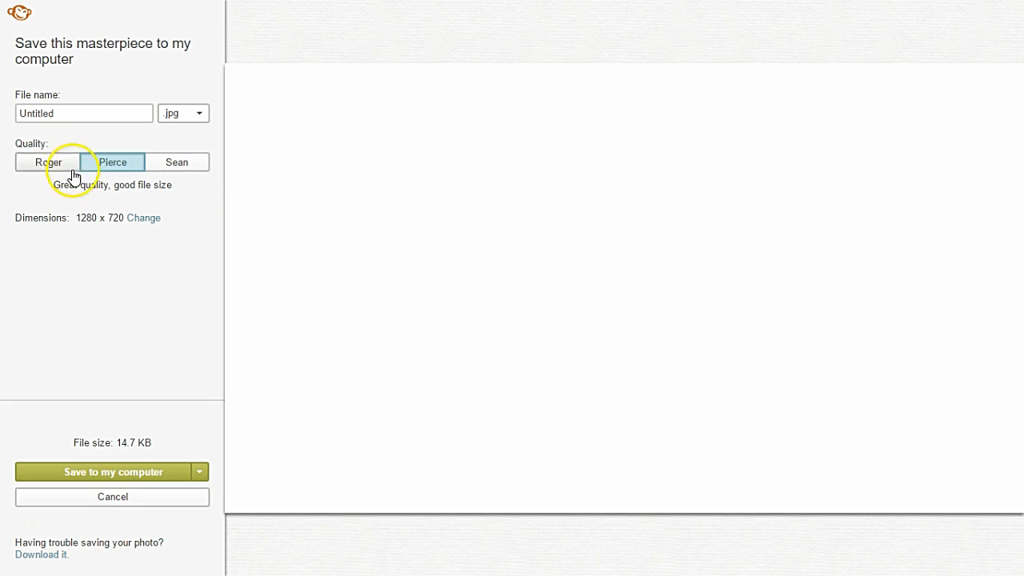
pyautogui.click(48, 171)
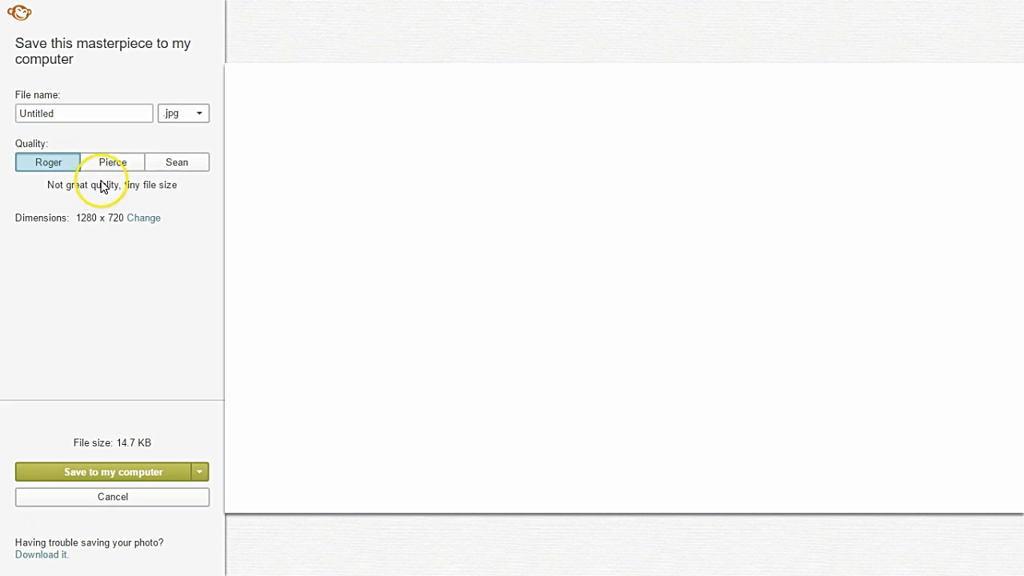
pyautogui.click(181, 164)
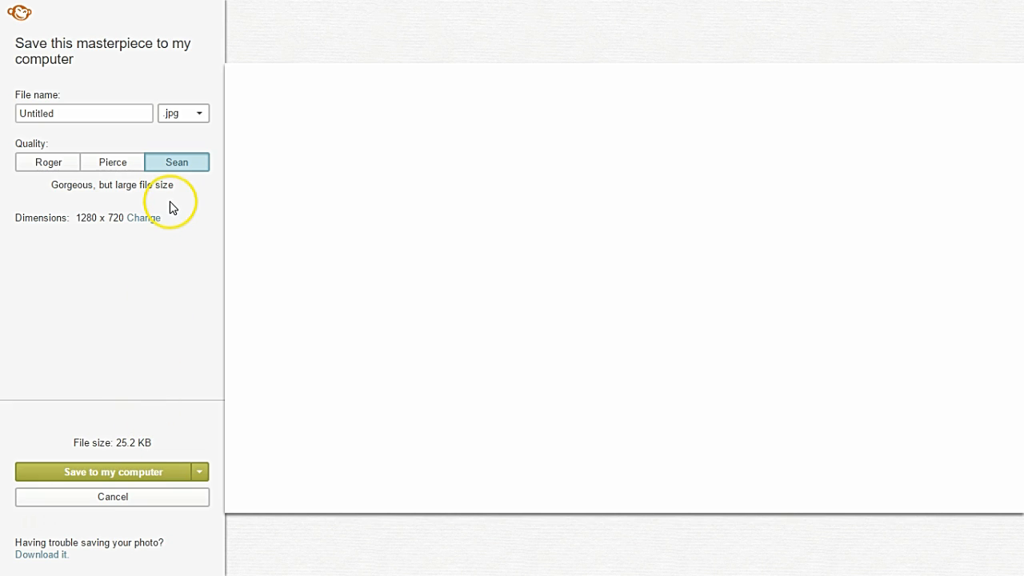
pyautogui.click(56, 165)
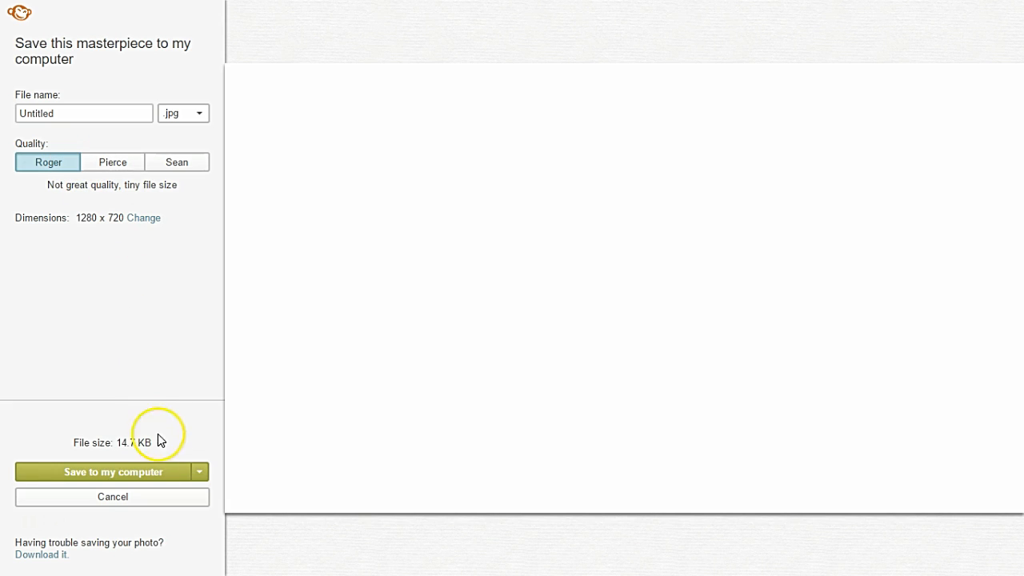
pyautogui.click(178, 166)
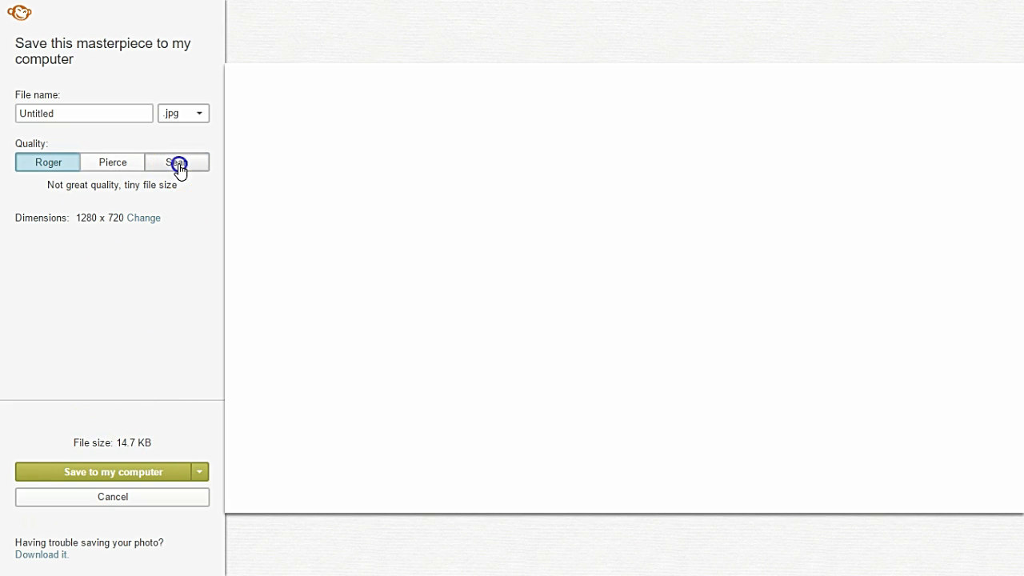
pyautogui.click(184, 120)
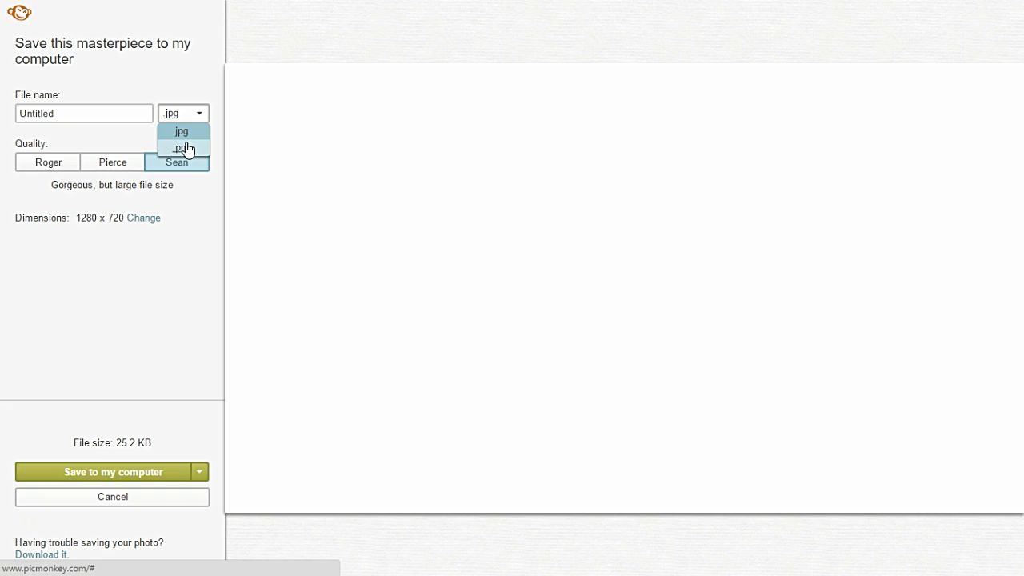
pyautogui.click(120, 498)
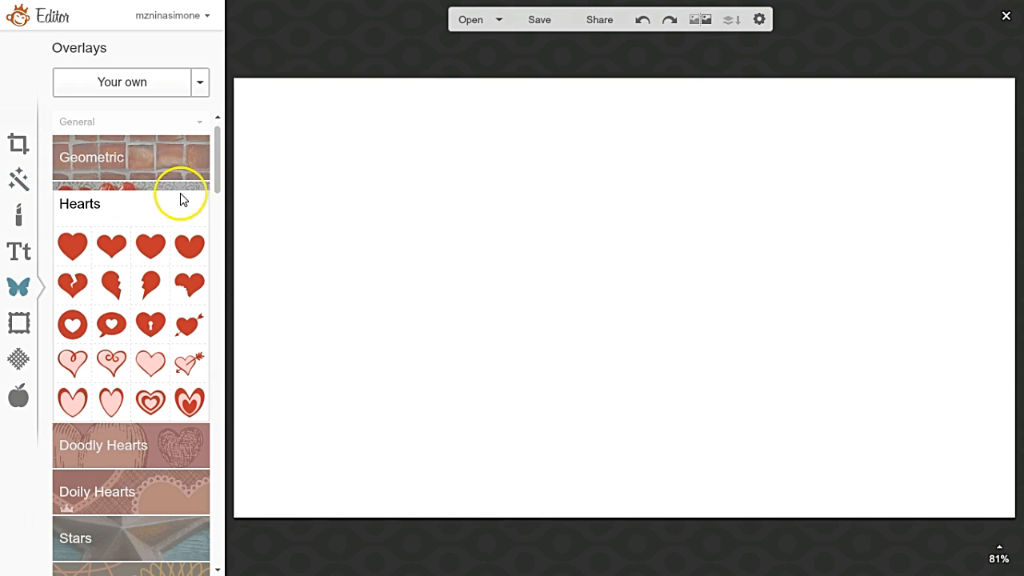
pyautogui.click(325, 193)
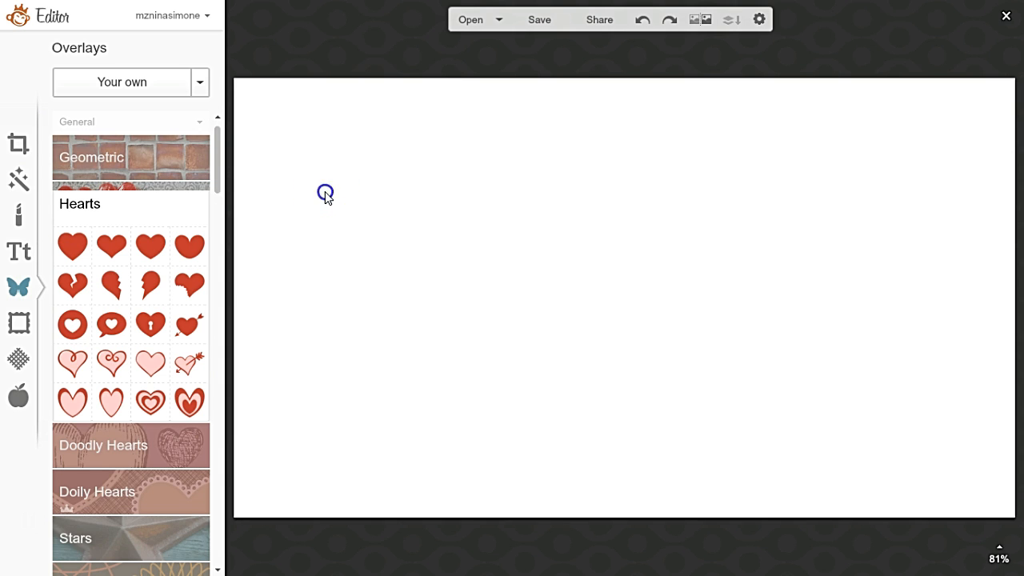
# - Try the yellow canvas color fbf211 from the basic edits, and cancel the change
pyautogui.moveTo(221, 165); pyautogui.dragTo(213, 125)
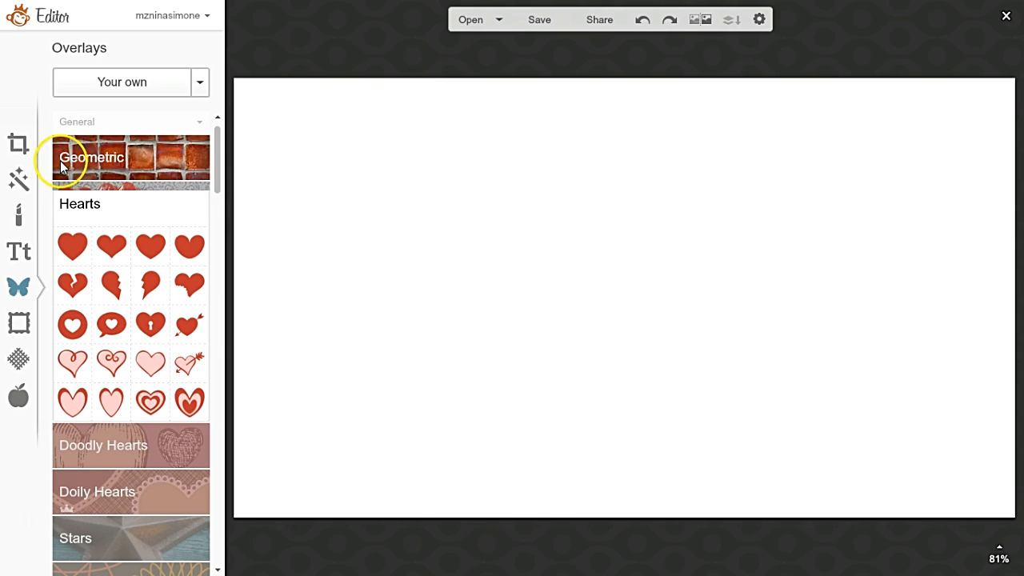
pyautogui.click(22, 151)
pyautogui.click(73, 133)
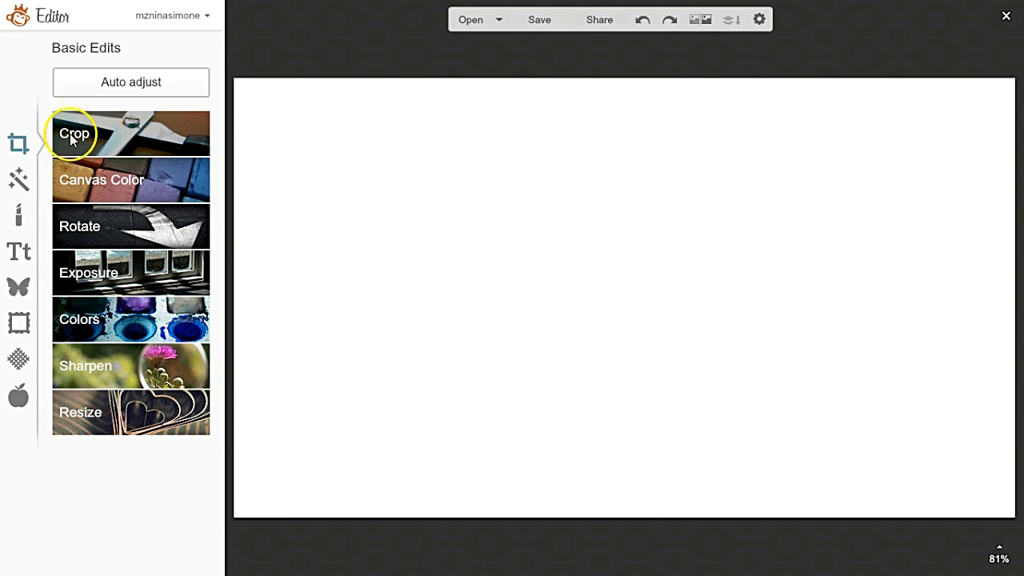
pyautogui.click(77, 183)
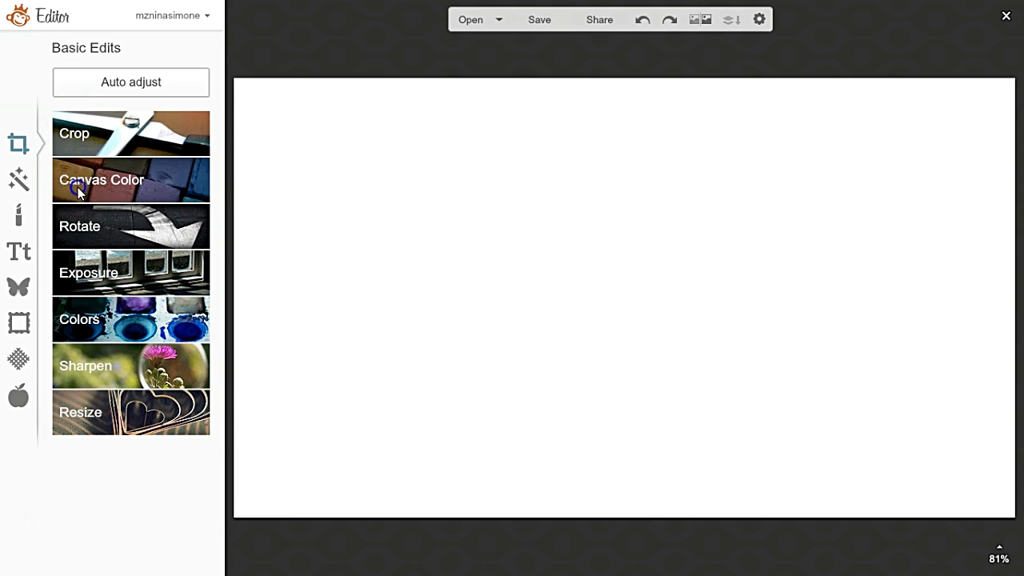
pyautogui.click(162, 212)
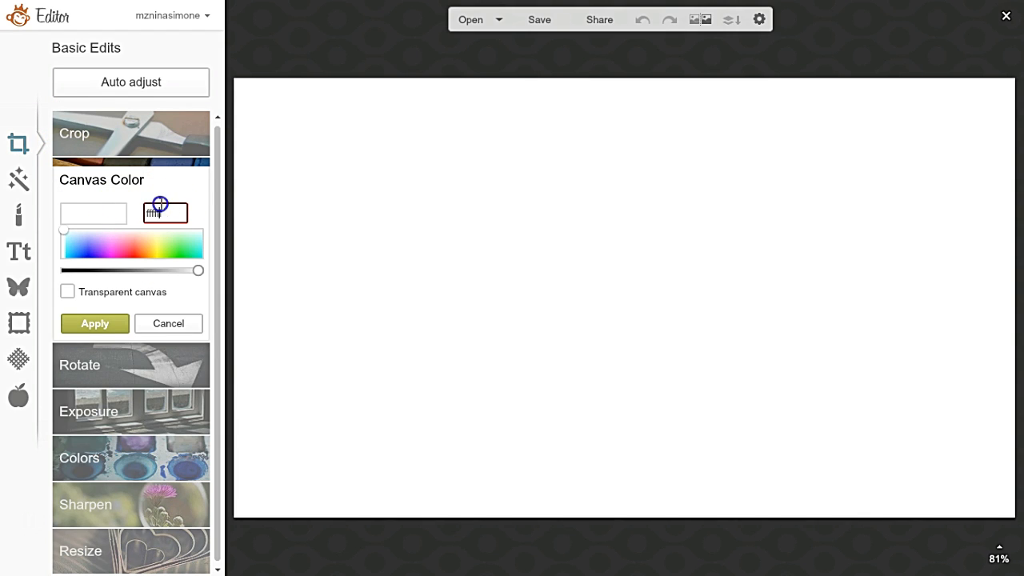
pyautogui.doubleClick(158, 206)
pyautogui.click(157, 208)
pyautogui.click(171, 206)
pyautogui.press('Return')
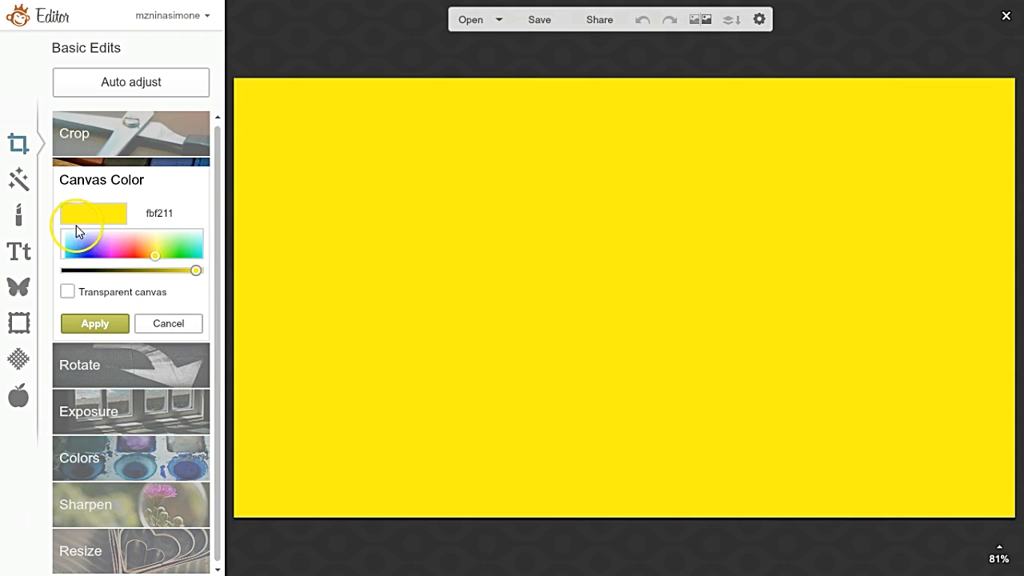
pyautogui.click(165, 324)
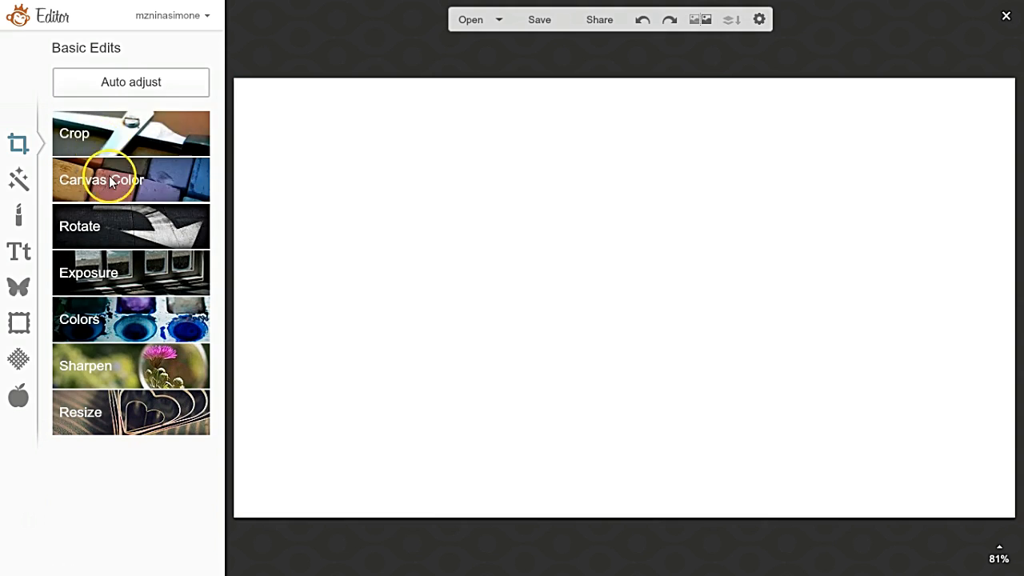
# - Add the consulting company's team graphic as an own-image overlay in the middle of the canvas, and deselect it
pyautogui.click(19, 288)
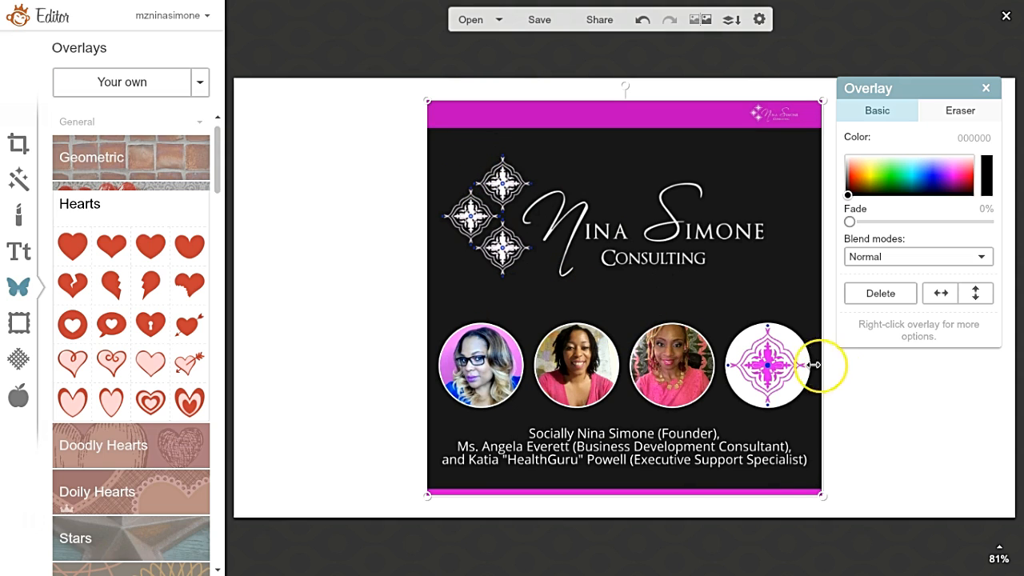
pyautogui.click(333, 270)
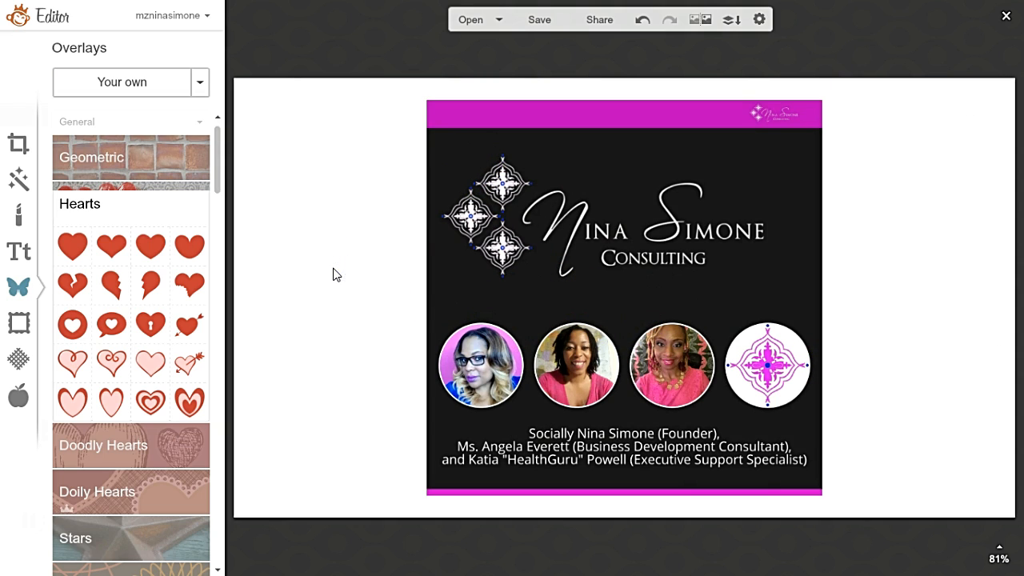
# - Add three copies of the first solid red heart overlay and arrange them in a column beside the company graphic
pyautogui.click(77, 245)
pyautogui.moveTo(633, 289); pyautogui.dragTo(296, 183)
pyautogui.click(77, 249)
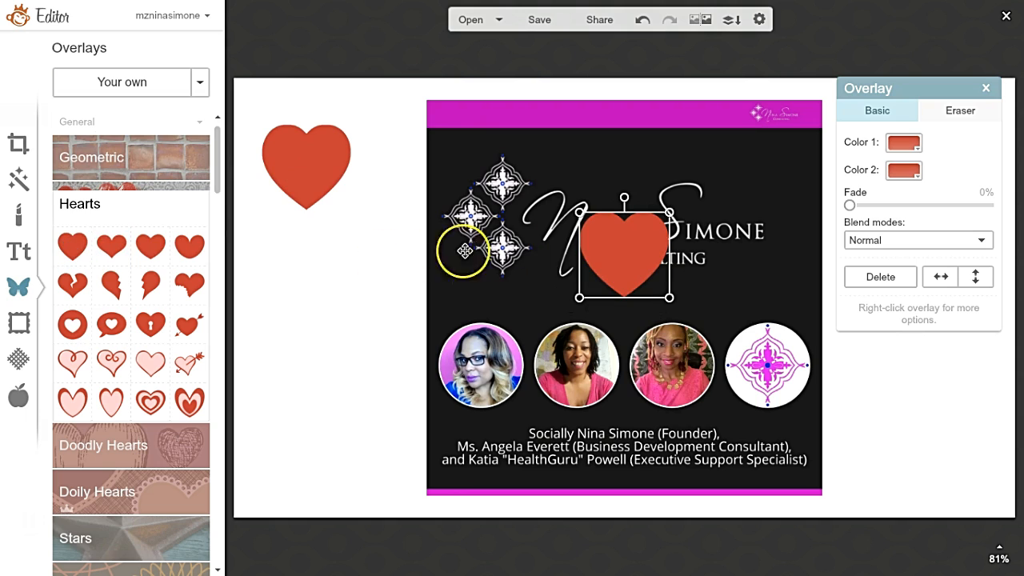
pyautogui.moveTo(621, 256); pyautogui.dragTo(310, 286)
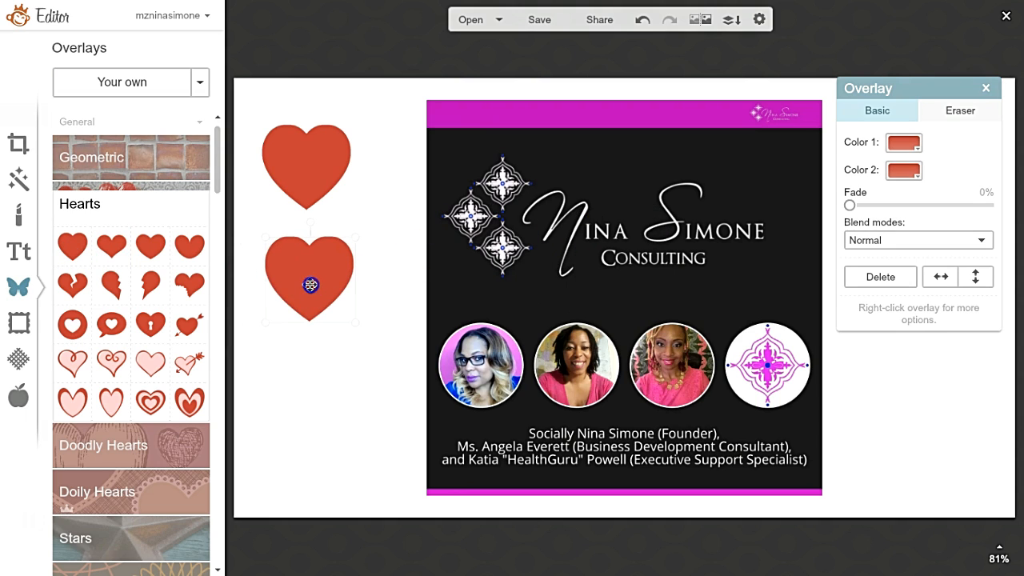
pyautogui.click(77, 250)
pyautogui.moveTo(591, 273); pyautogui.dragTo(304, 413)
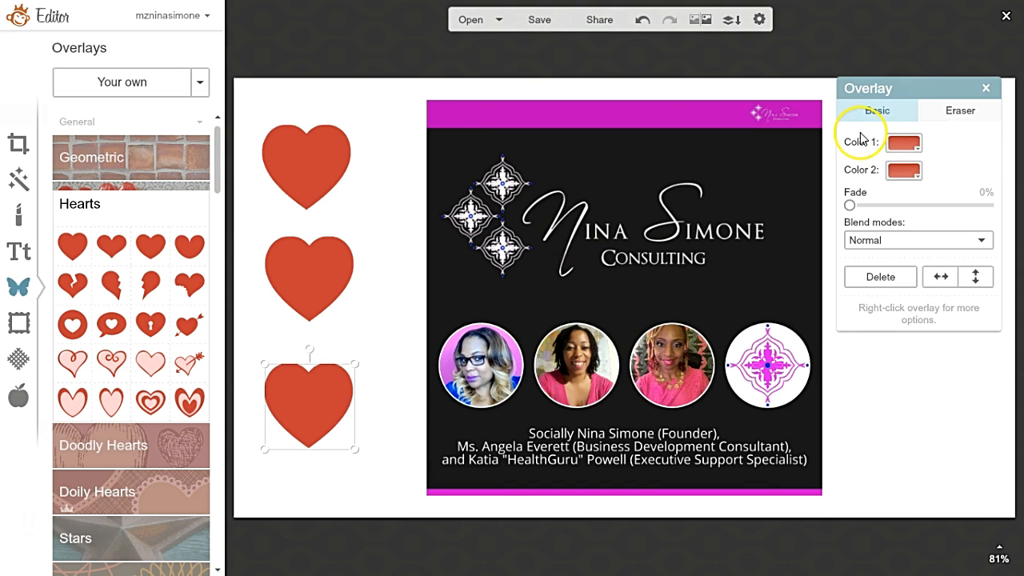
# - Set Color 1 of the uppermost heart to the magenta sampled from the band along the graphic's upper edge
pyautogui.click(904, 144)
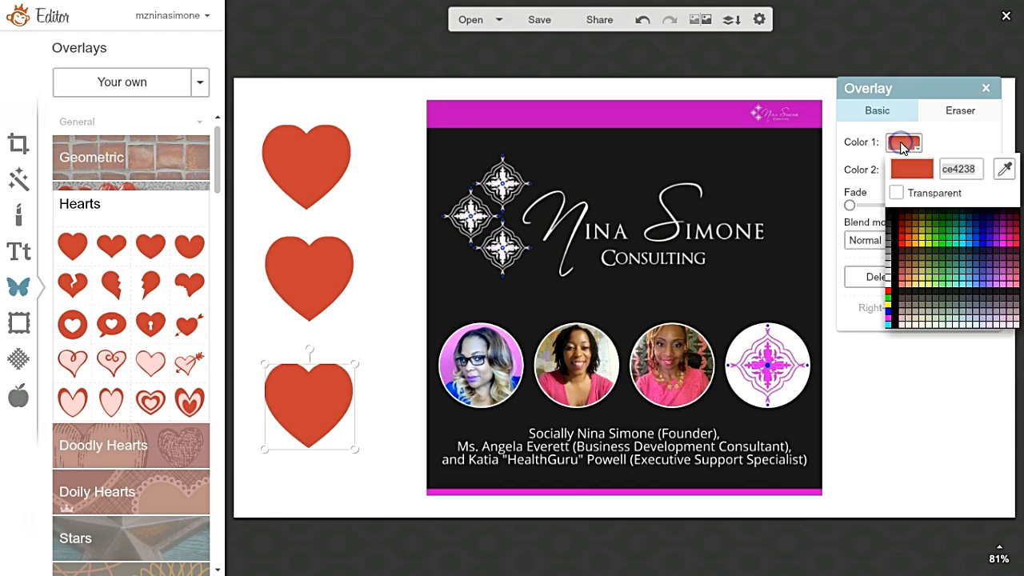
pyautogui.click(907, 475)
pyautogui.click(312, 169)
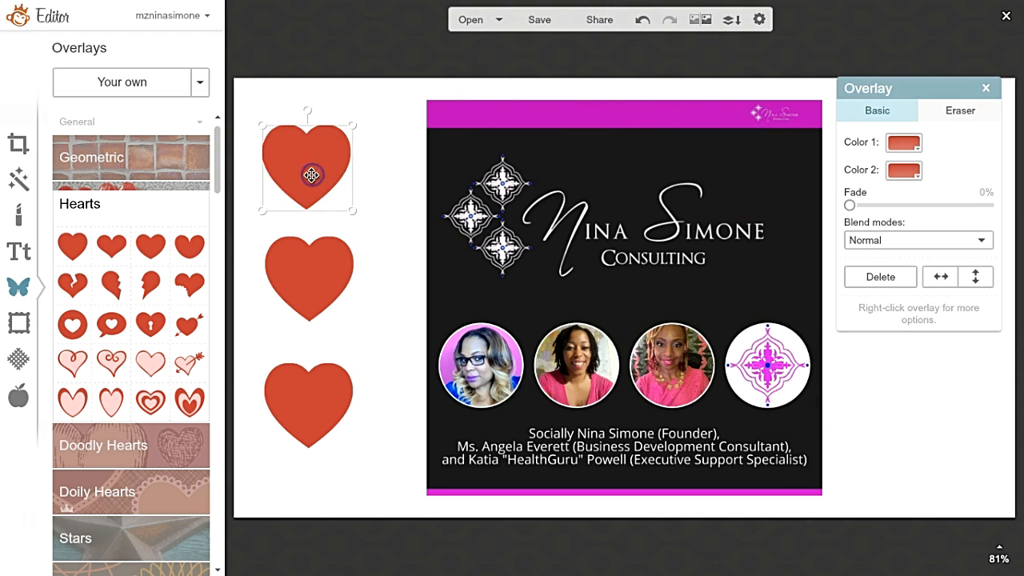
pyautogui.click(684, 153)
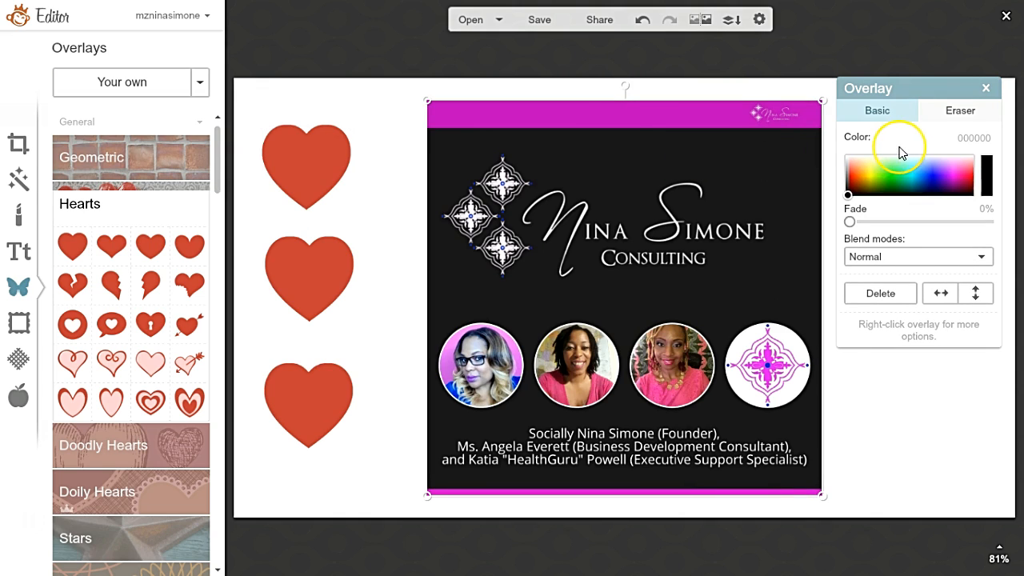
pyautogui.click(324, 146)
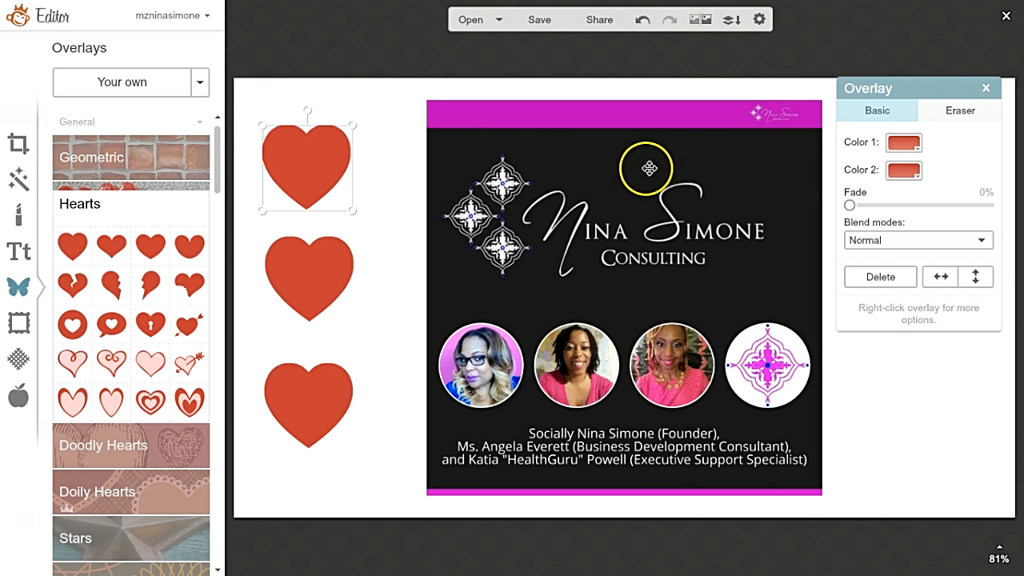
pyautogui.click(904, 144)
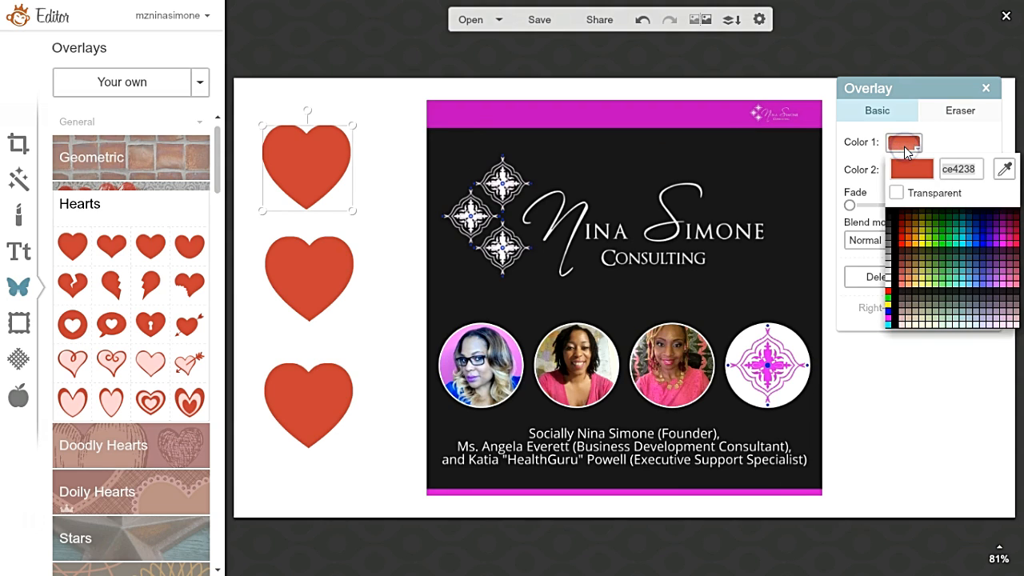
pyautogui.click(1000, 172)
pyautogui.click(708, 116)
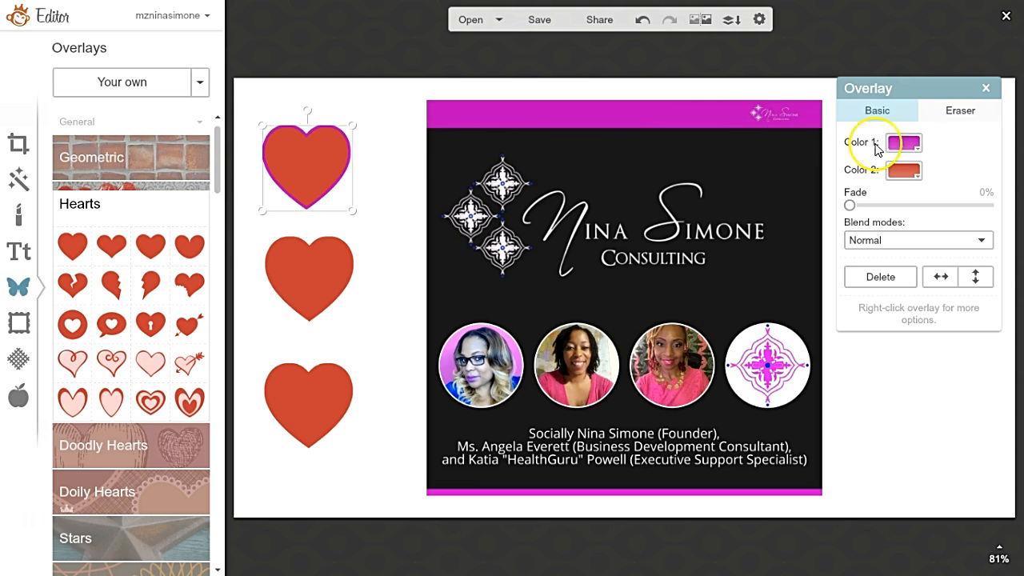
# - Set the uppermost heart's Color 1 to white and its Color 2 to the magenta sampled from the graphic's upper band
pyautogui.click(904, 144)
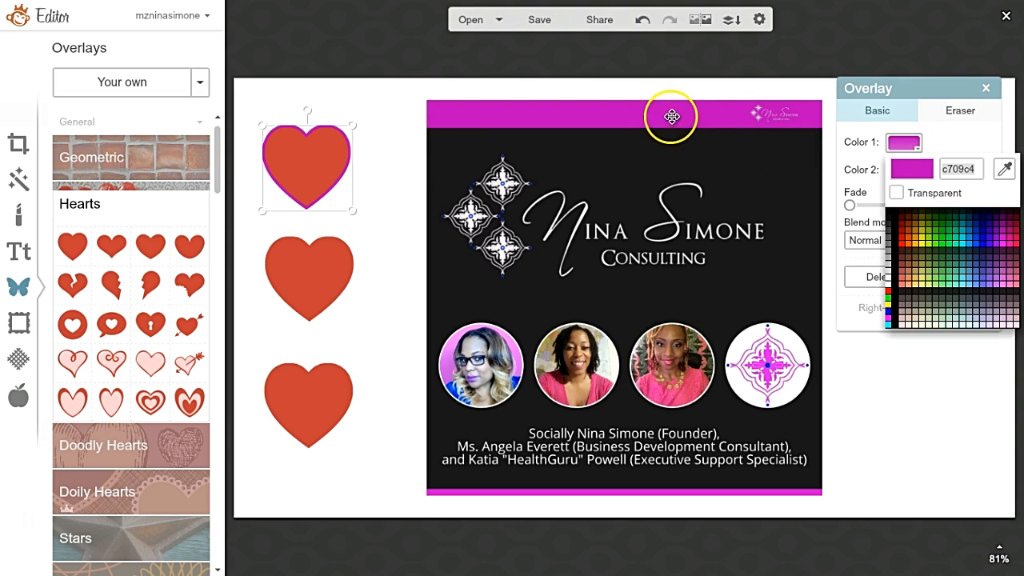
pyautogui.click(1007, 168)
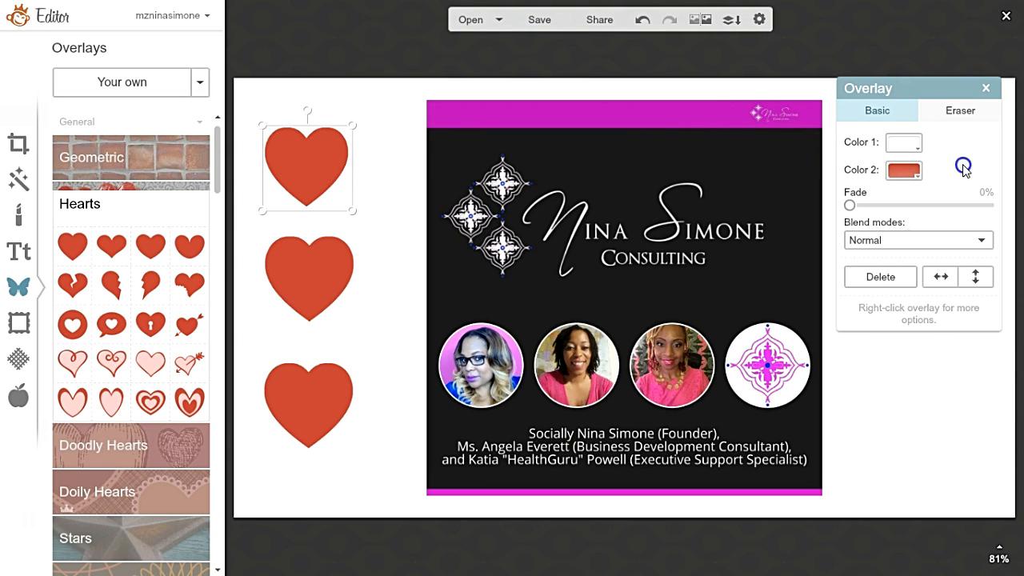
pyautogui.click(905, 170)
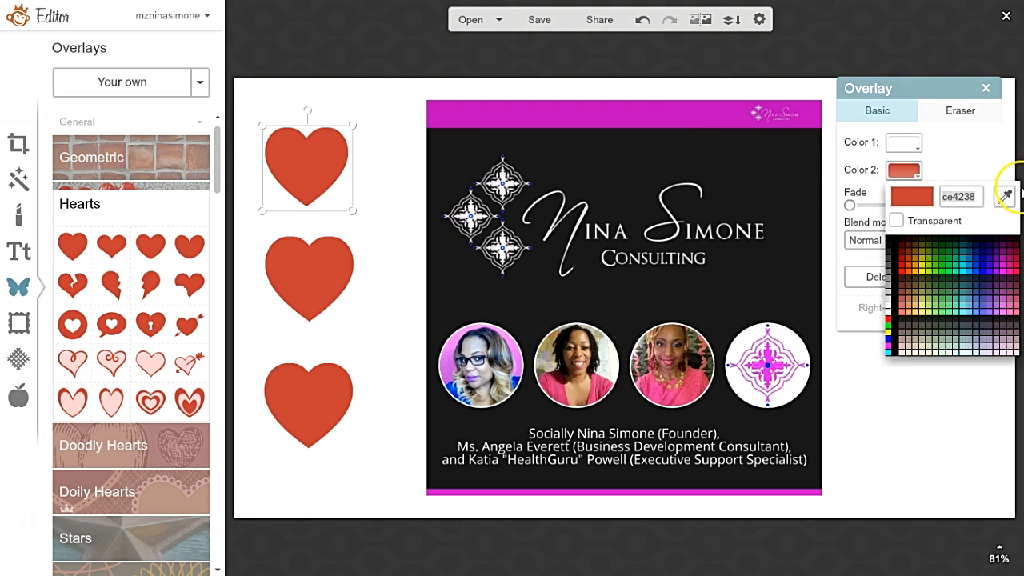
pyautogui.click(1006, 200)
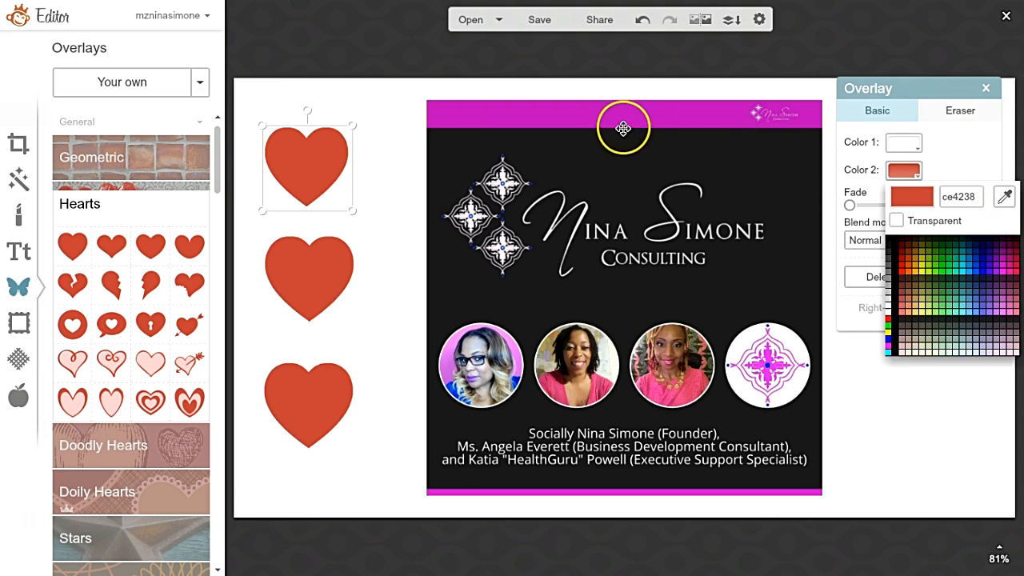
pyautogui.click(1001, 198)
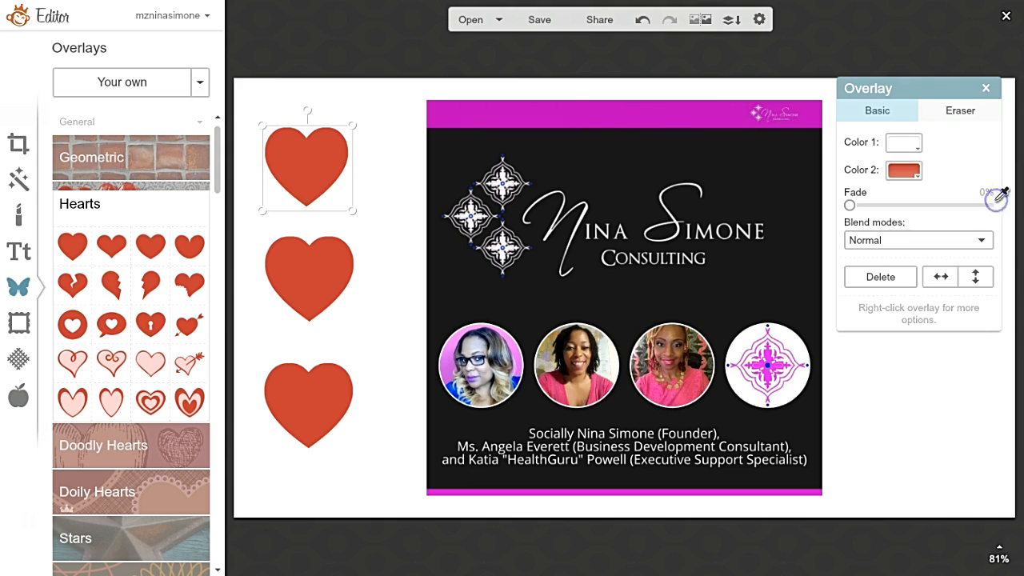
pyautogui.click(637, 115)
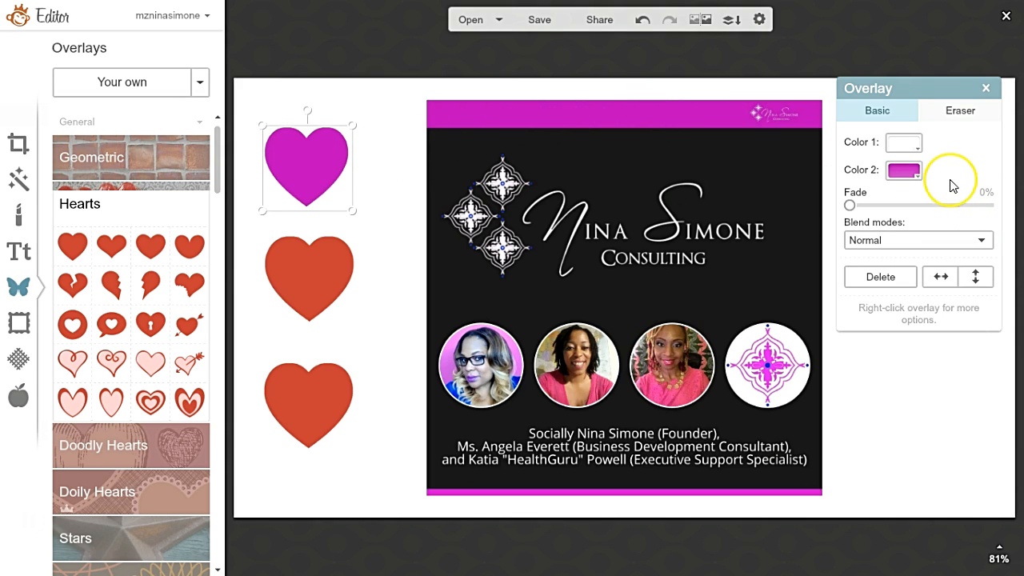
pyautogui.click(910, 173)
pyautogui.click(1006, 161)
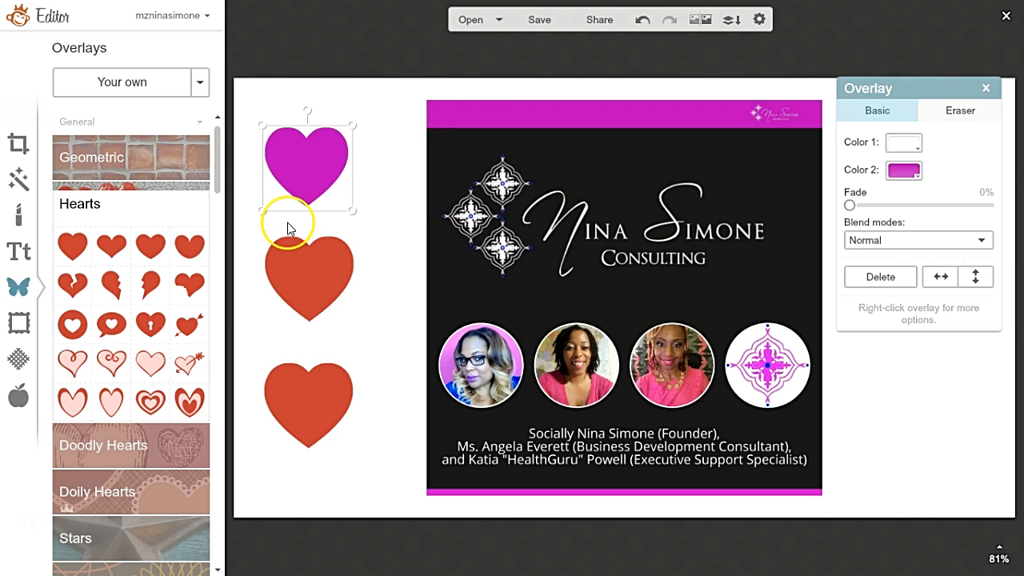
# - Add the text f21bff in Arial and place it over the uppermost heart
pyautogui.click(18, 251)
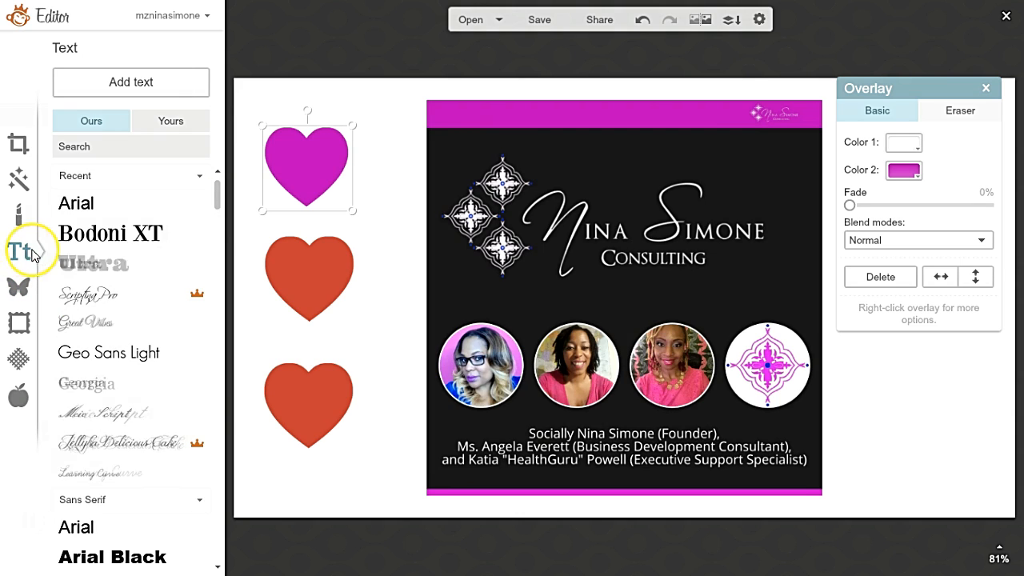
pyautogui.click(107, 207)
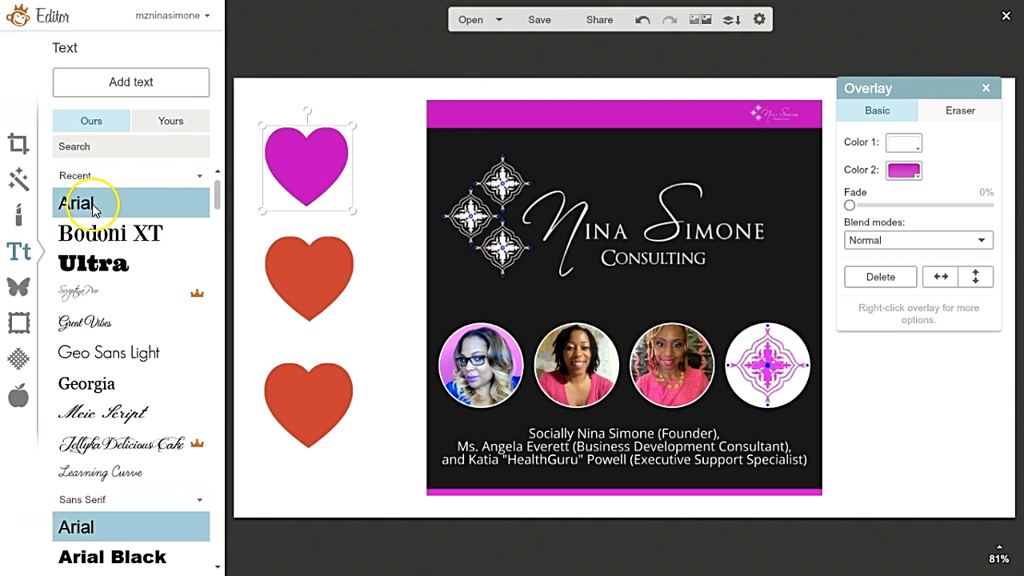
pyautogui.click(131, 86)
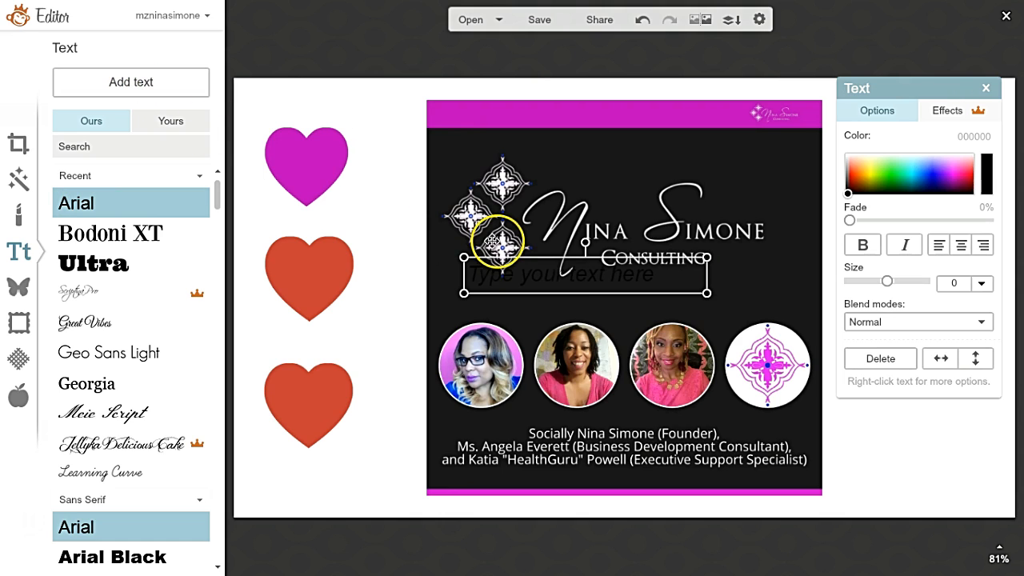
pyautogui.click(573, 273)
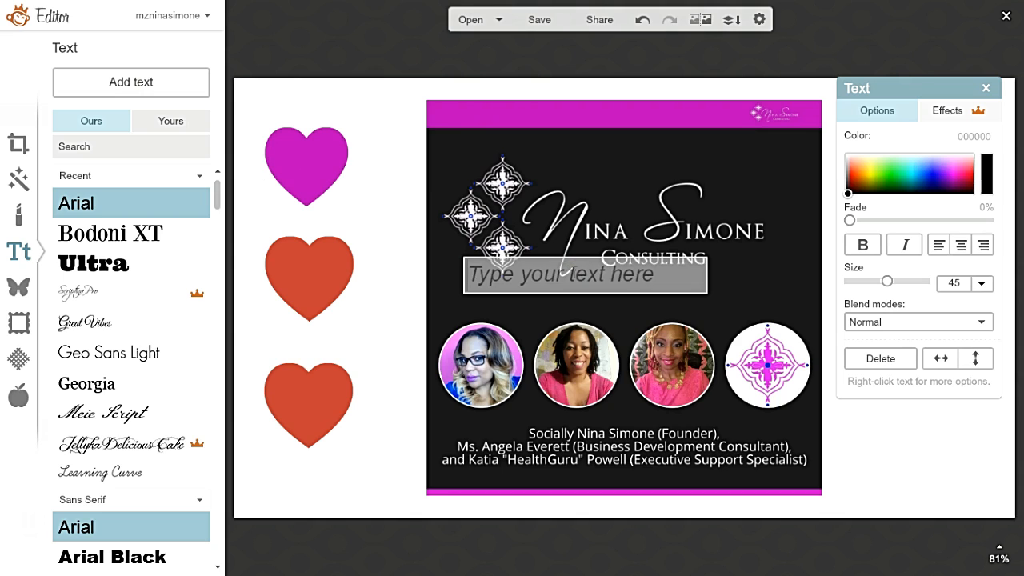
pyautogui.write('f21bff')
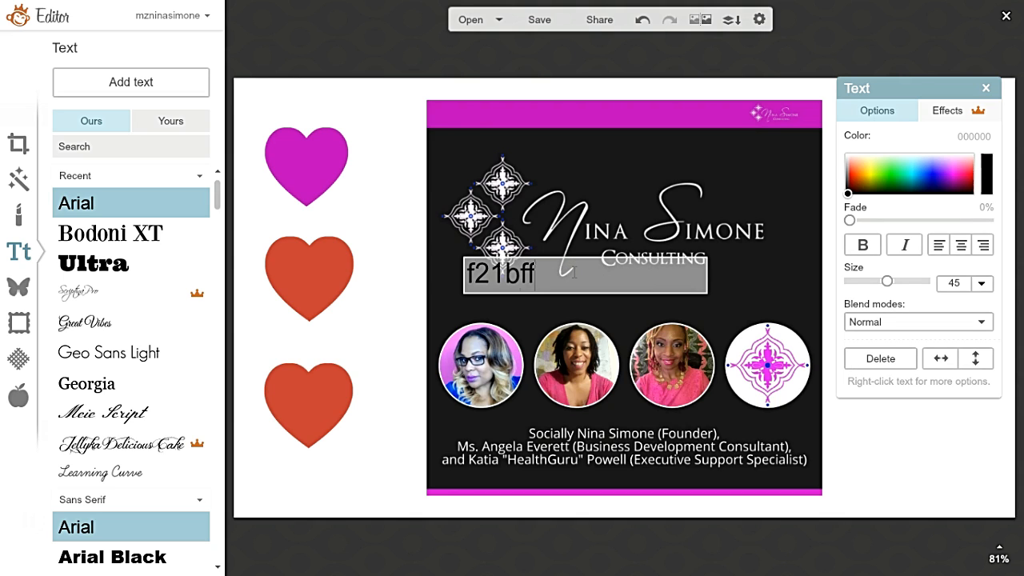
pyautogui.click(384, 222)
pyautogui.moveTo(539, 275); pyautogui.dragTo(350, 164)
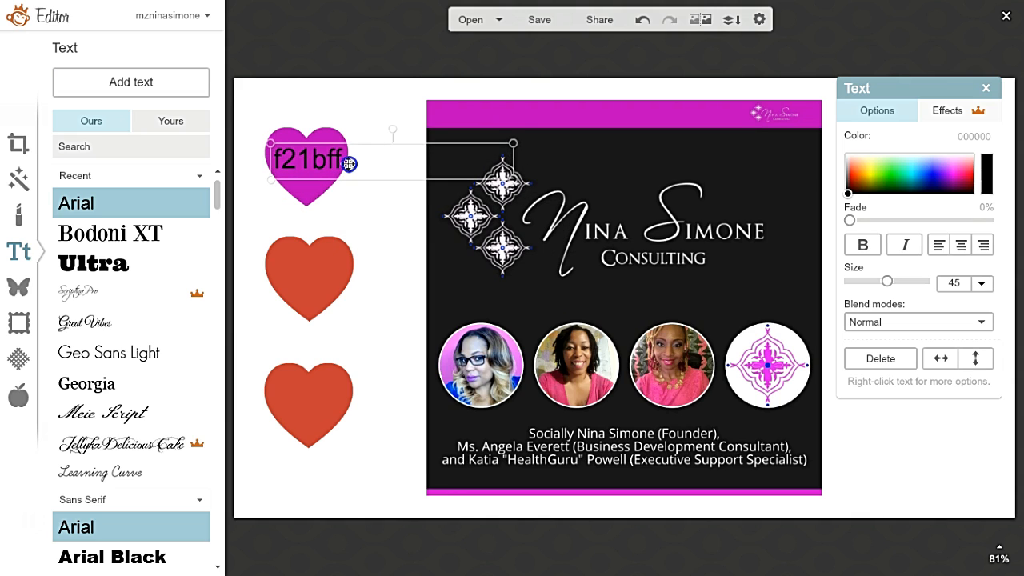
pyautogui.click(371, 231)
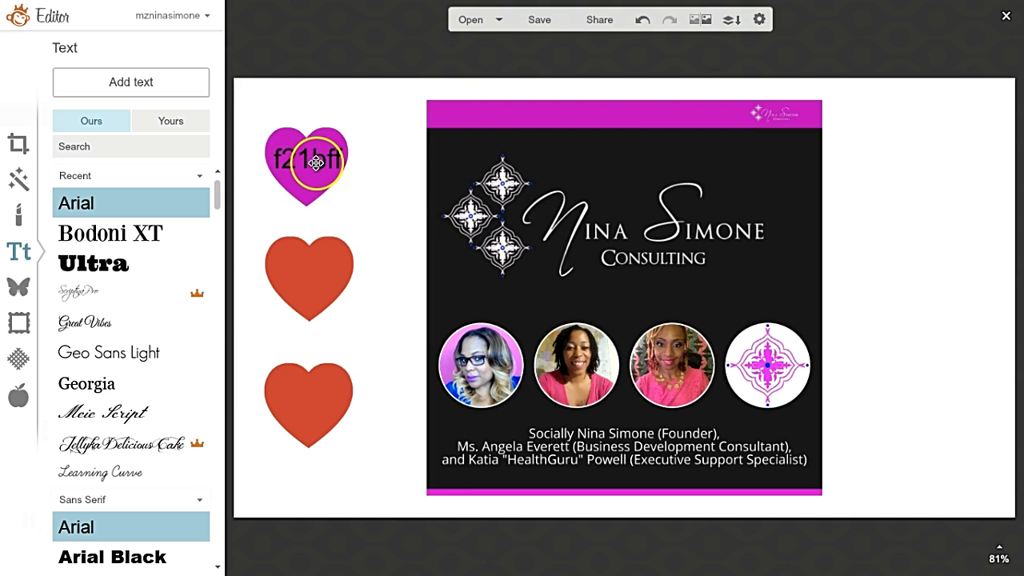
# - Set the uppermost heart's Color 2 to the hex code f21bff
pyautogui.click(331, 133)
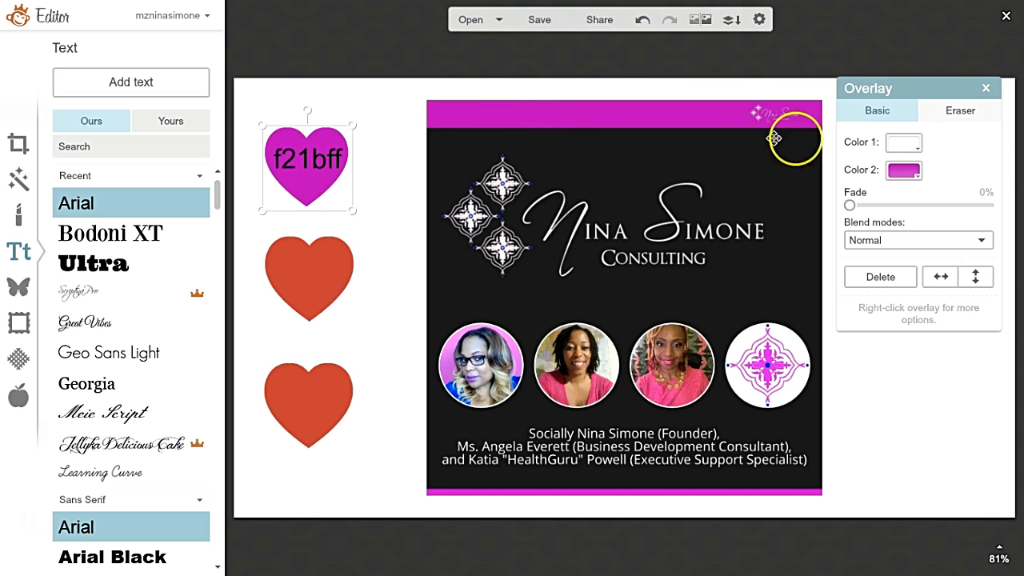
pyautogui.click(910, 170)
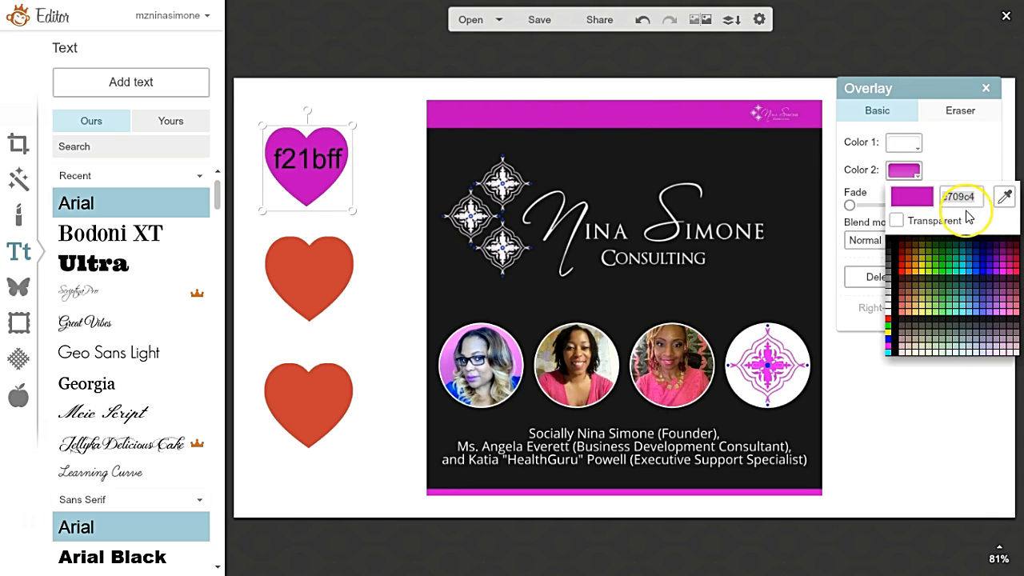
pyautogui.write('f21bff')
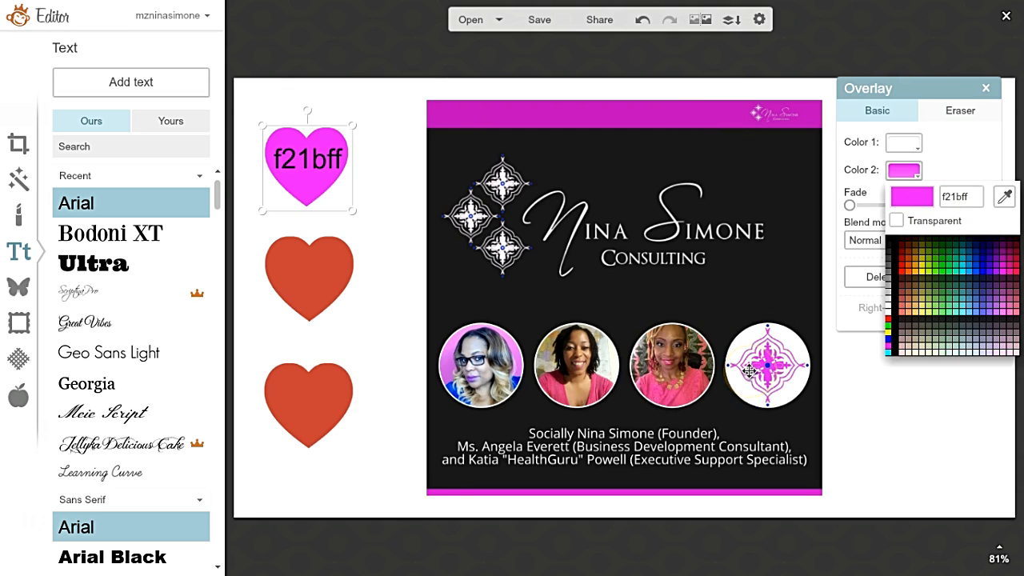
# - Recolor the uppermost heart's Color 2 with the bright pink sampled from the emblem in the white circle, and deselect the heart
pyautogui.click(683, 299)
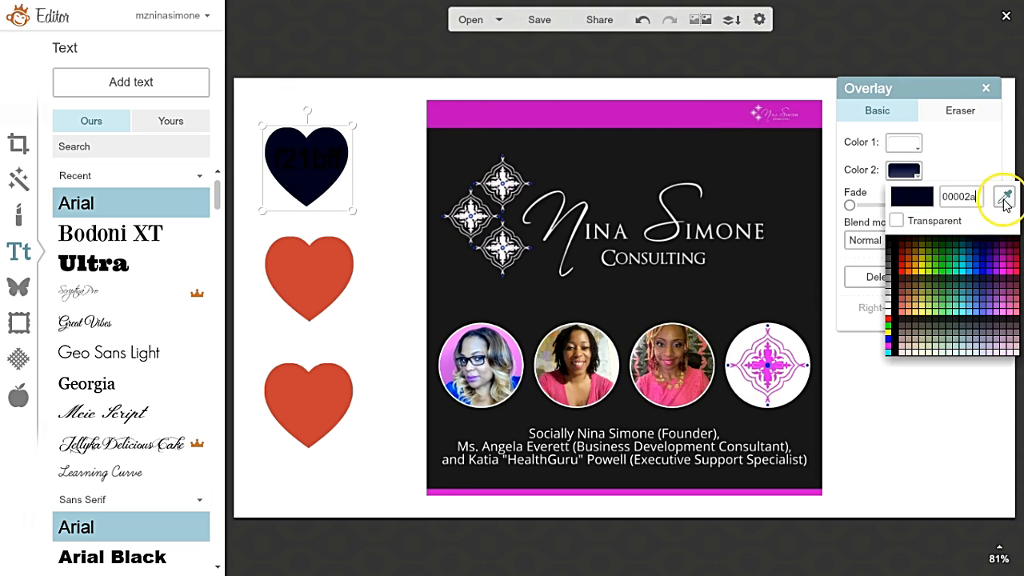
pyautogui.click(770, 373)
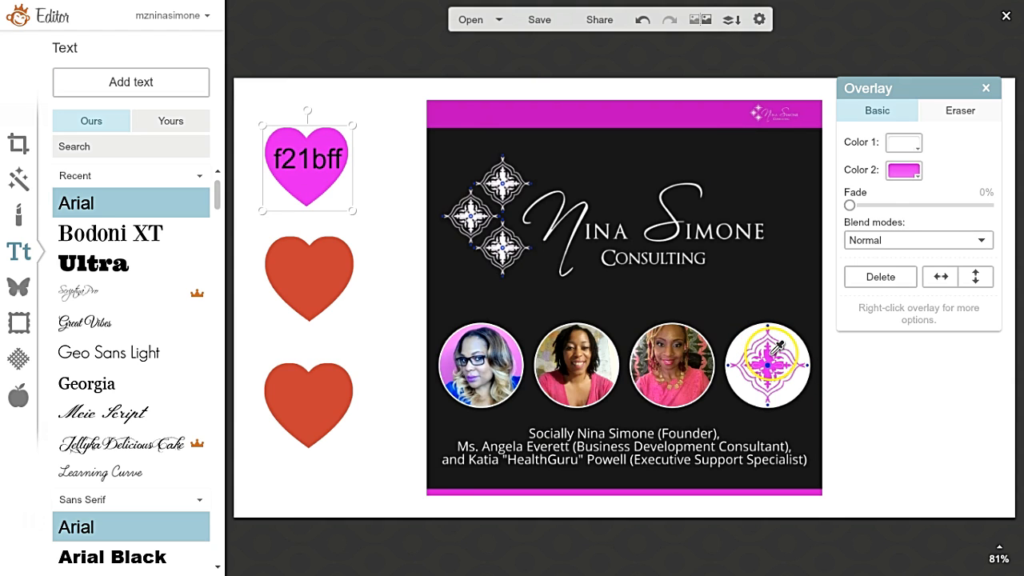
pyautogui.click(903, 171)
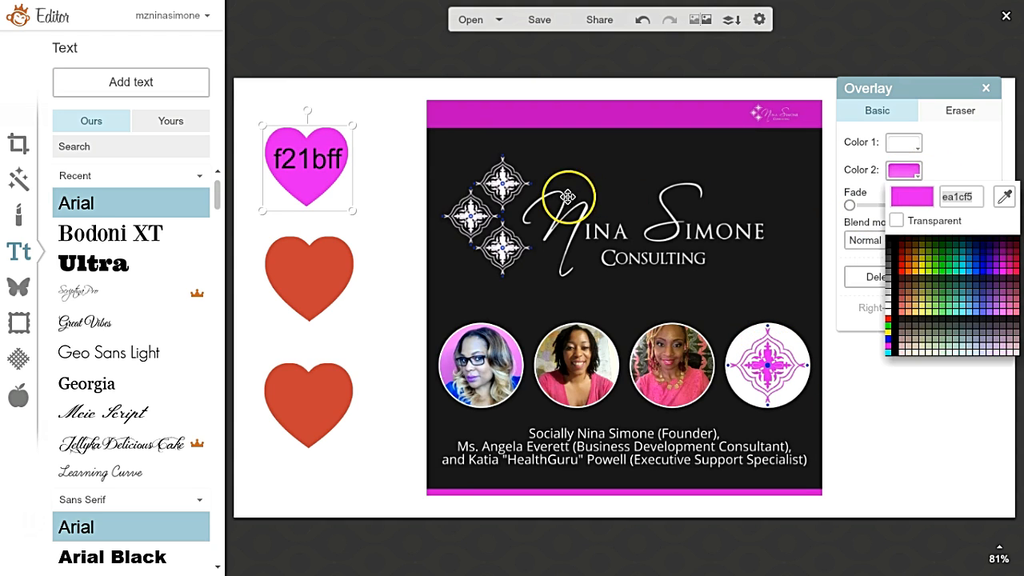
pyautogui.click(392, 107)
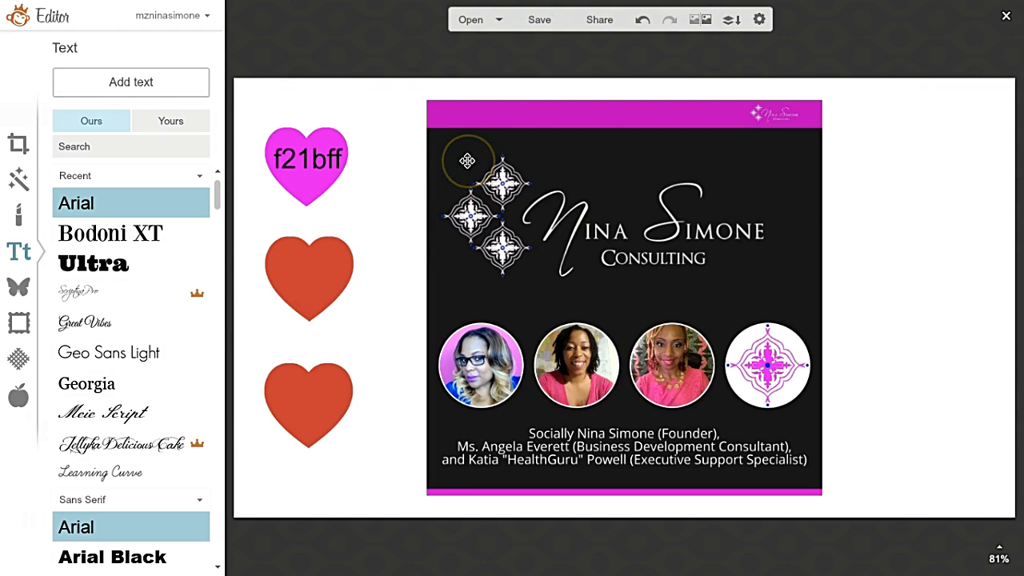
# - Set Color 2 of the middle heart to the near-black sampled from the company graphic's background
pyautogui.click(309, 282)
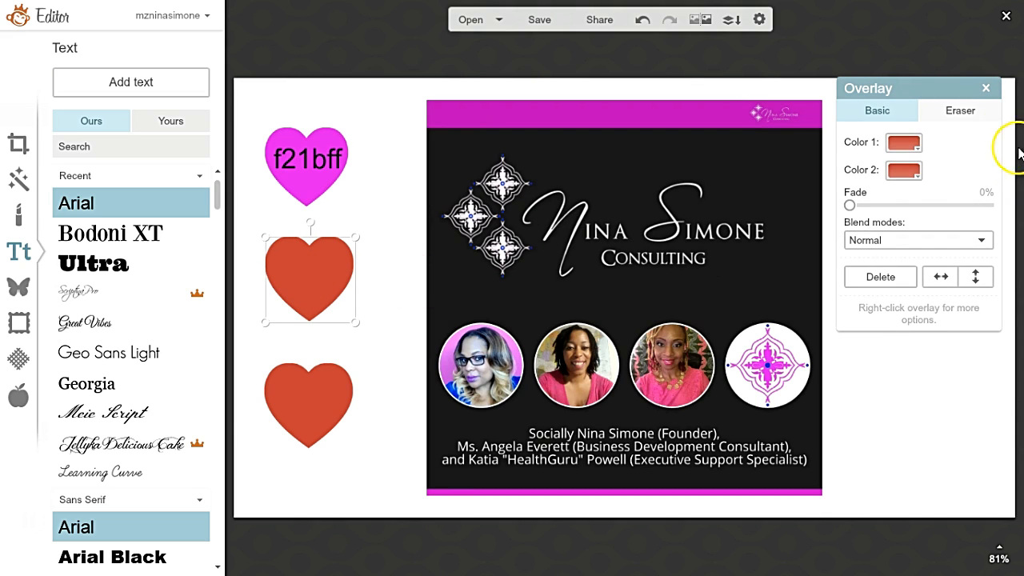
pyautogui.click(913, 172)
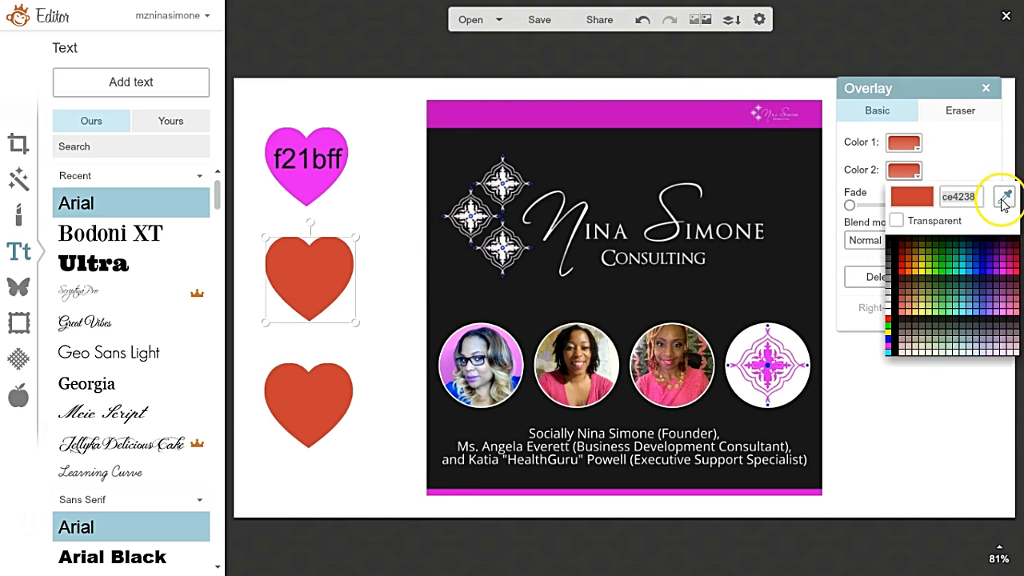
pyautogui.click(1003, 199)
pyautogui.click(458, 243)
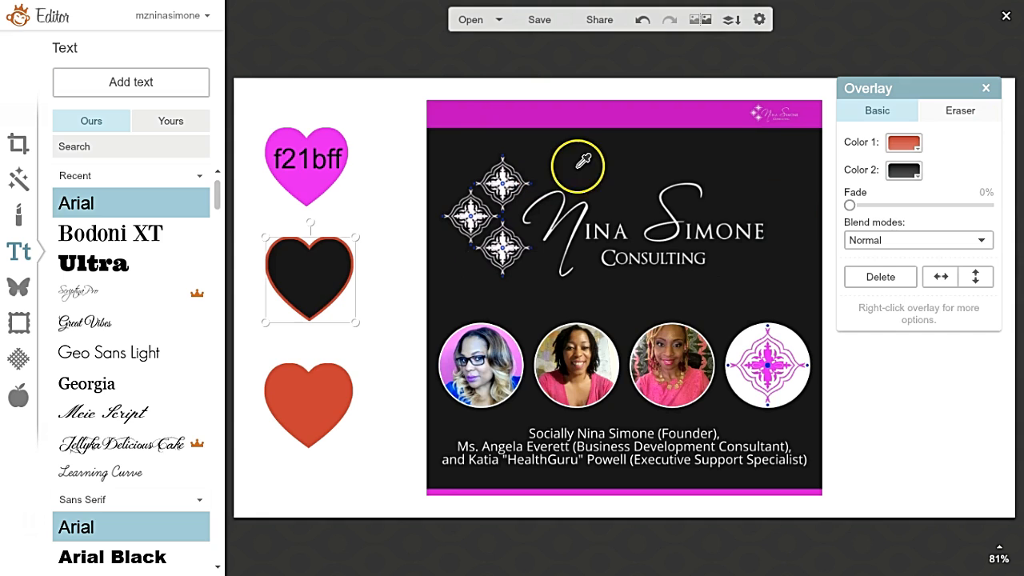
pyautogui.click(906, 172)
pyautogui.click(963, 197)
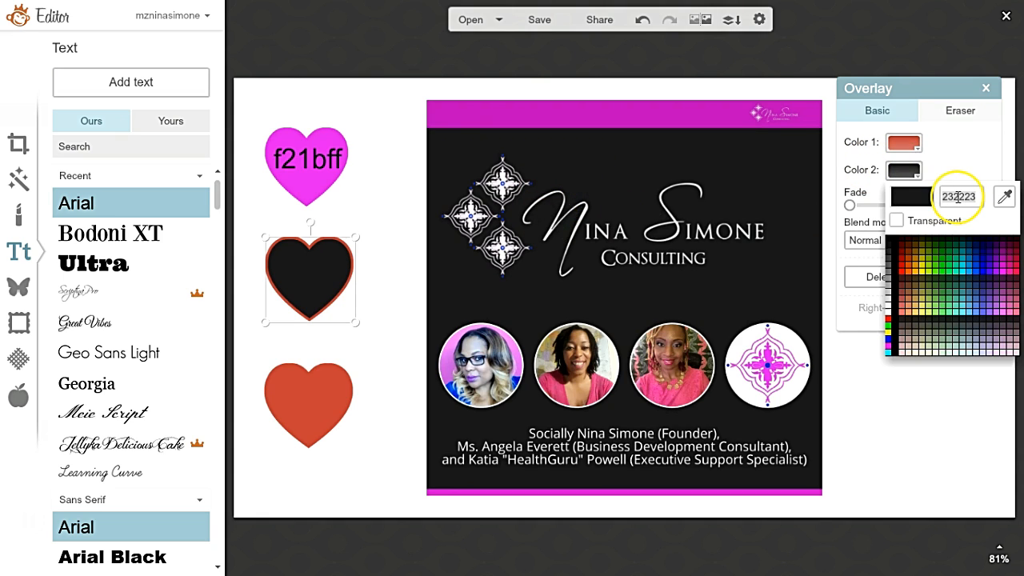
pyautogui.click(1005, 197)
pyautogui.click(340, 232)
pyautogui.click(446, 261)
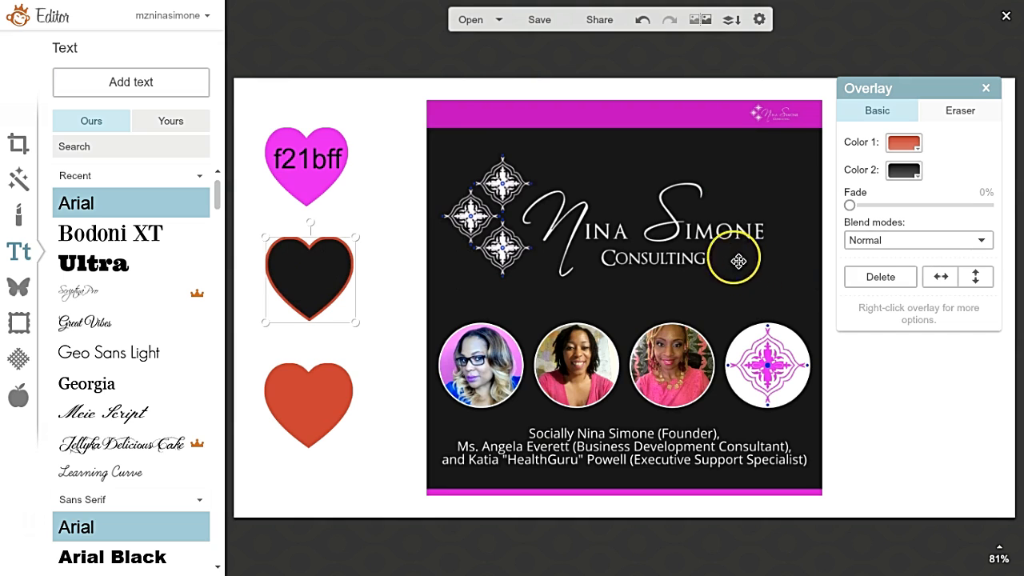
# - Set Color 2 of the lowest heart to the blue sampled from the center of the emblem in the white circle
pyautogui.click(766, 374)
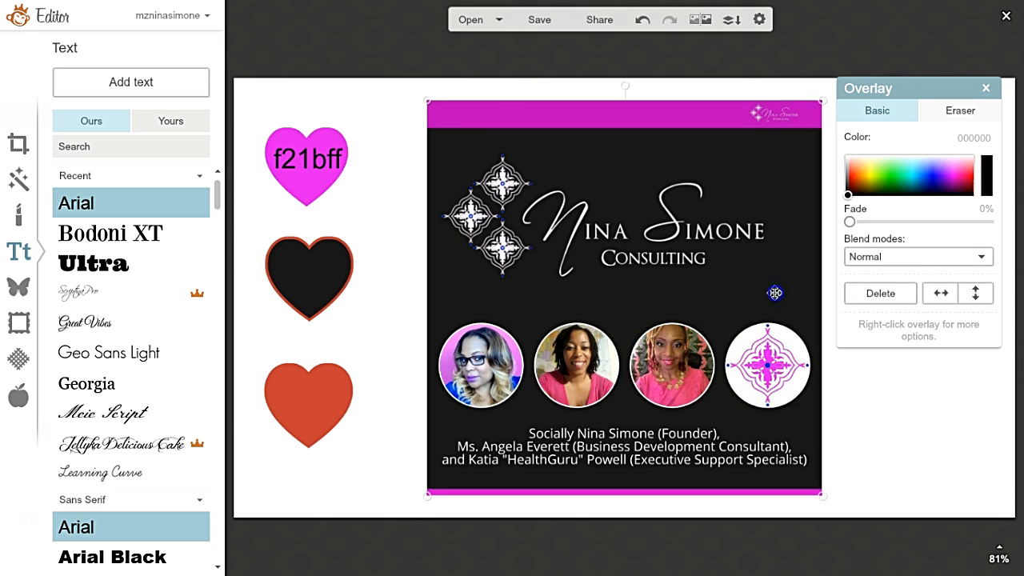
pyautogui.click(300, 390)
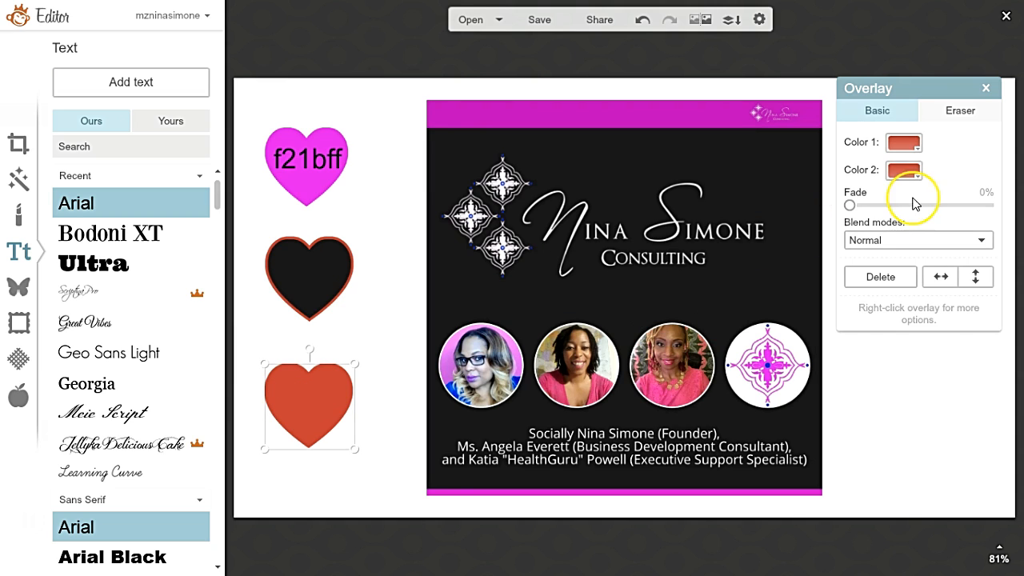
pyautogui.click(905, 170)
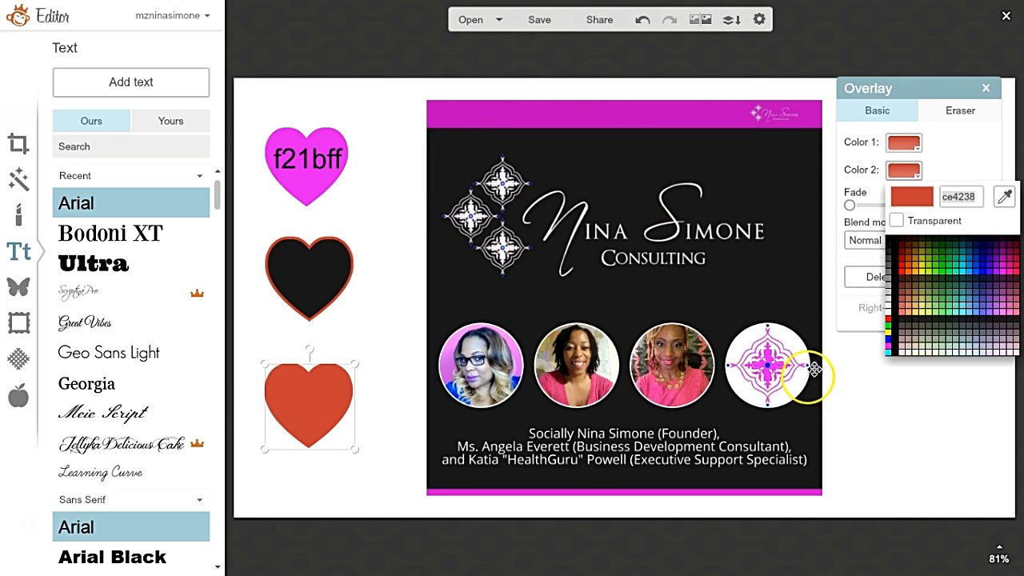
pyautogui.click(956, 242)
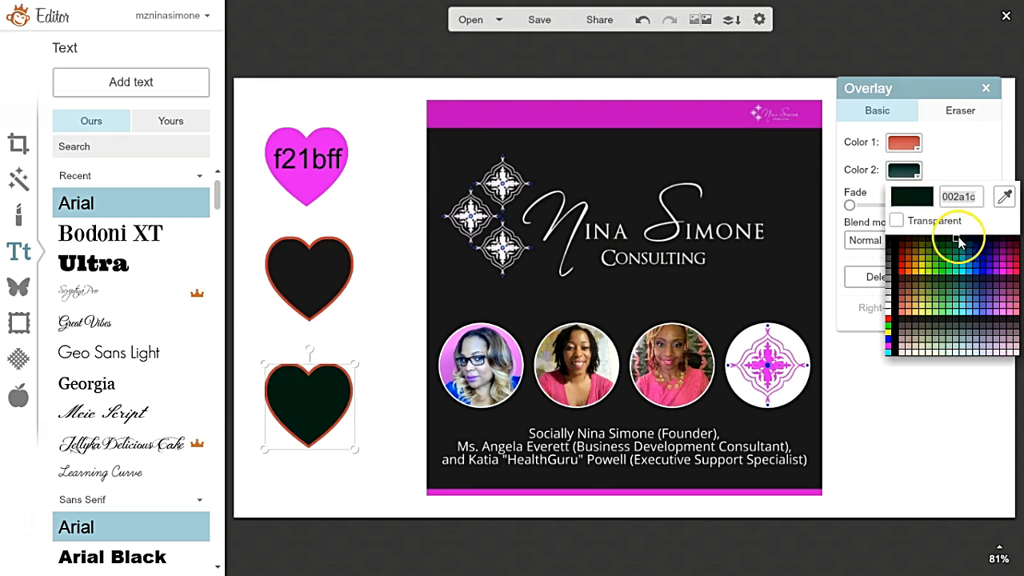
pyautogui.click(1005, 200)
pyautogui.click(771, 367)
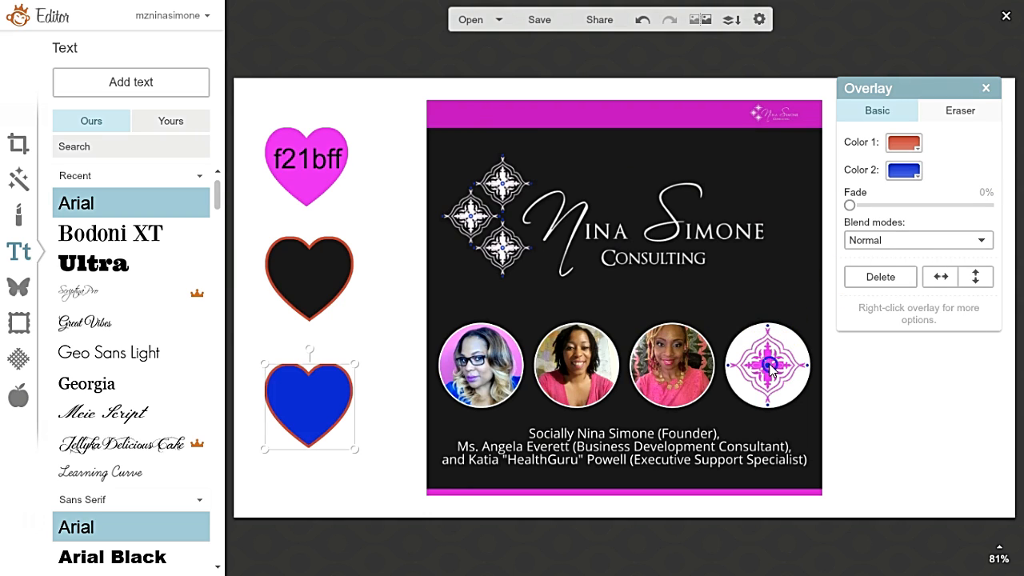
# - Set Color 1 of the middle heart to the near-black sampled from the graphic's background, and select the company graphic
pyautogui.click(312, 258)
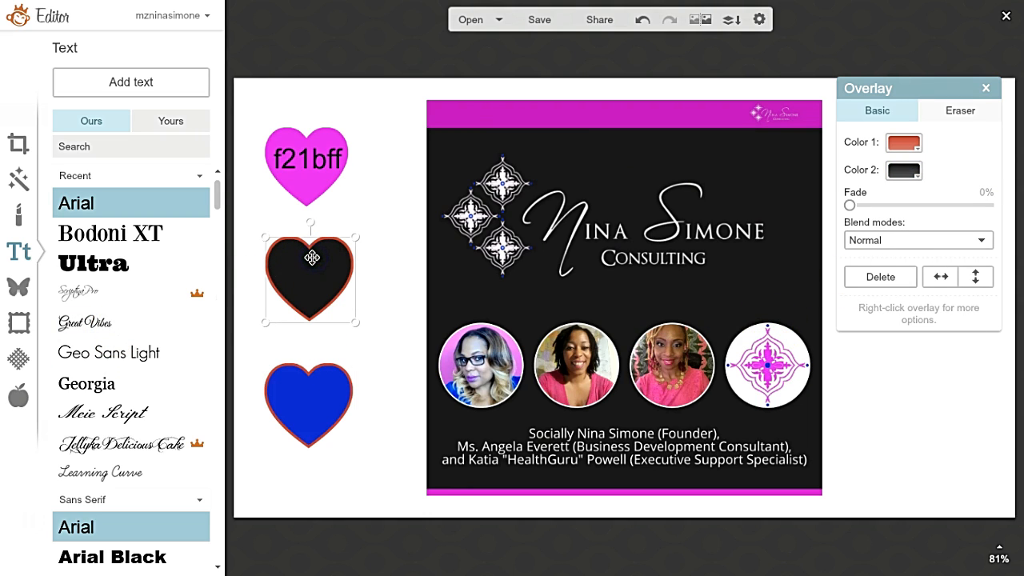
pyautogui.click(895, 146)
pyautogui.click(1005, 167)
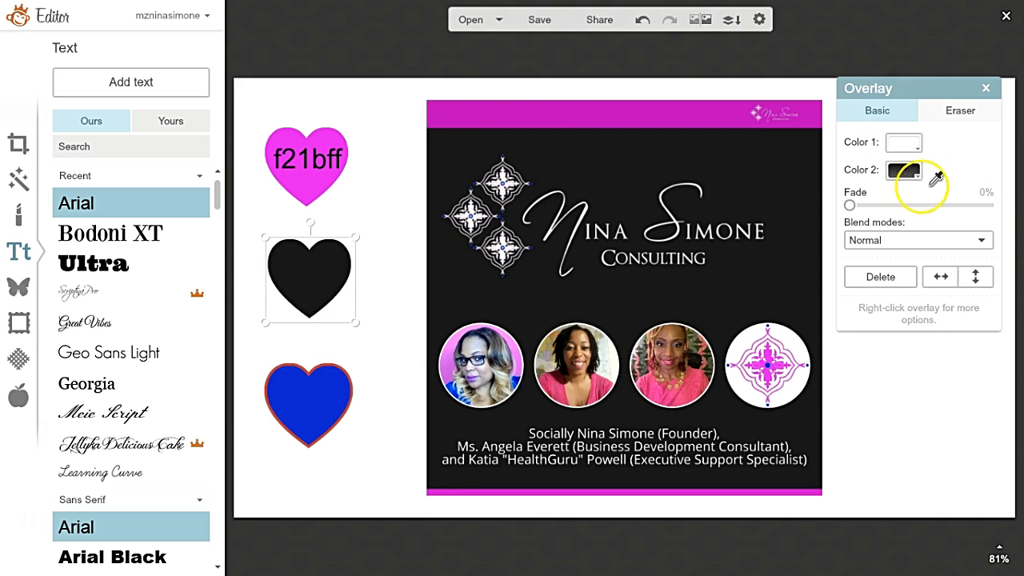
pyautogui.click(785, 266)
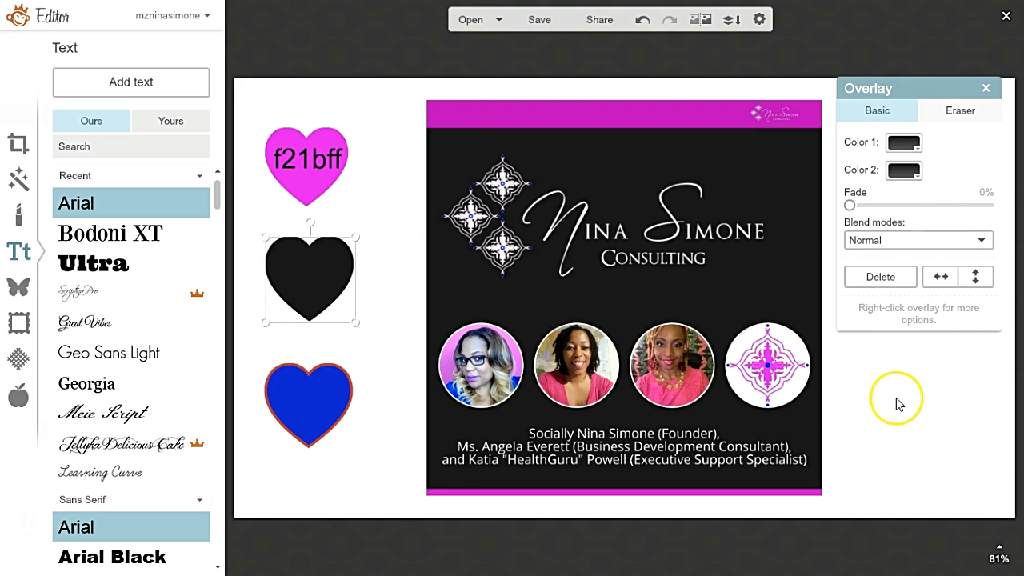
pyautogui.click(901, 451)
pyautogui.click(702, 171)
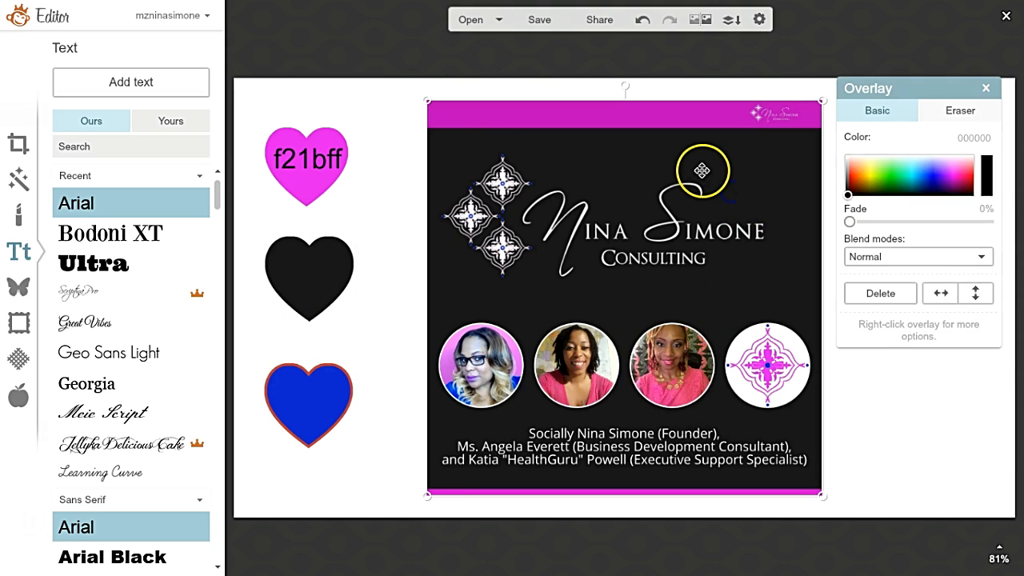
# - Delete the company graphic, all three hearts and the hex code text to clear the canvas
pyautogui.press('Delete')
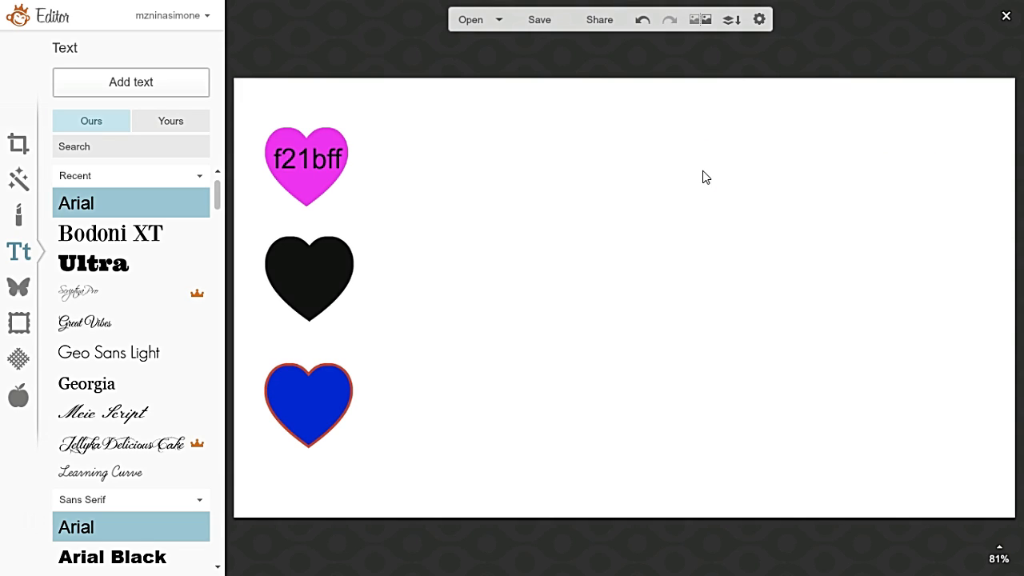
pyautogui.click(294, 148)
pyautogui.press('Delete')
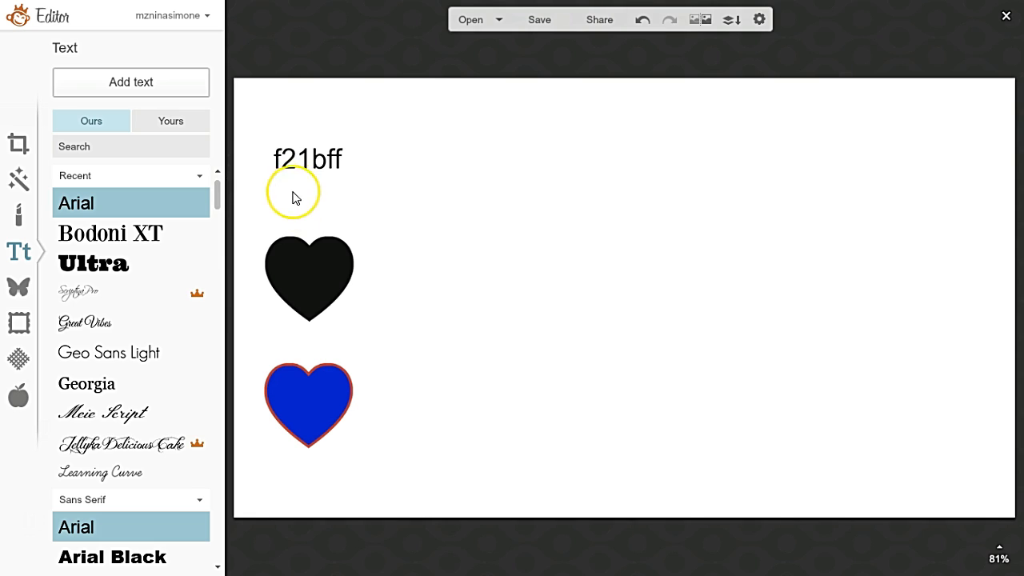
pyautogui.click(324, 167)
pyautogui.press('Delete')
pyautogui.click(305, 266)
pyautogui.press('Delete')
pyautogui.click(302, 389)
pyautogui.press('Delete')
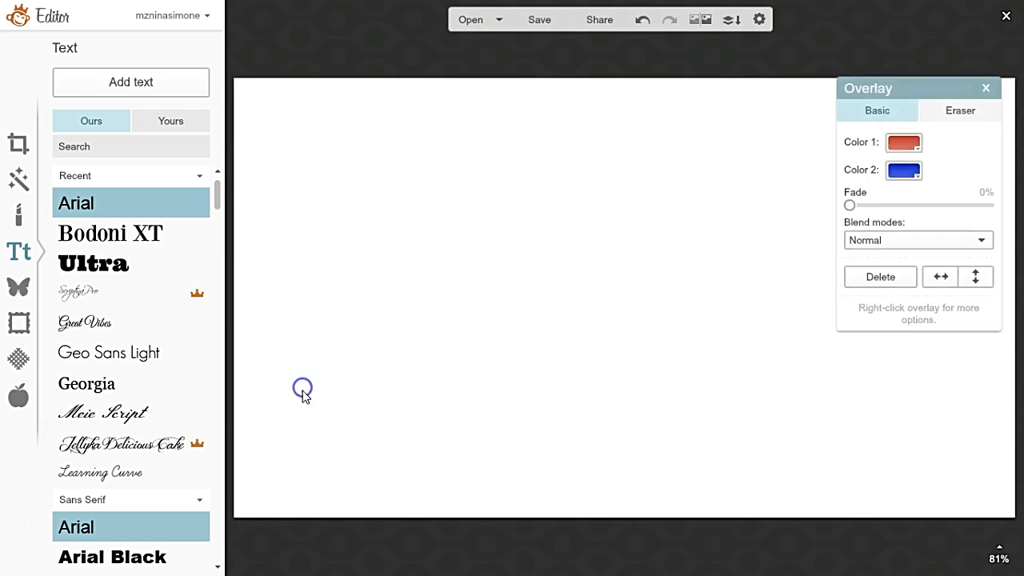
# - Set the canvas color to the brand pink f21bff and apply it
pyautogui.click(25, 144)
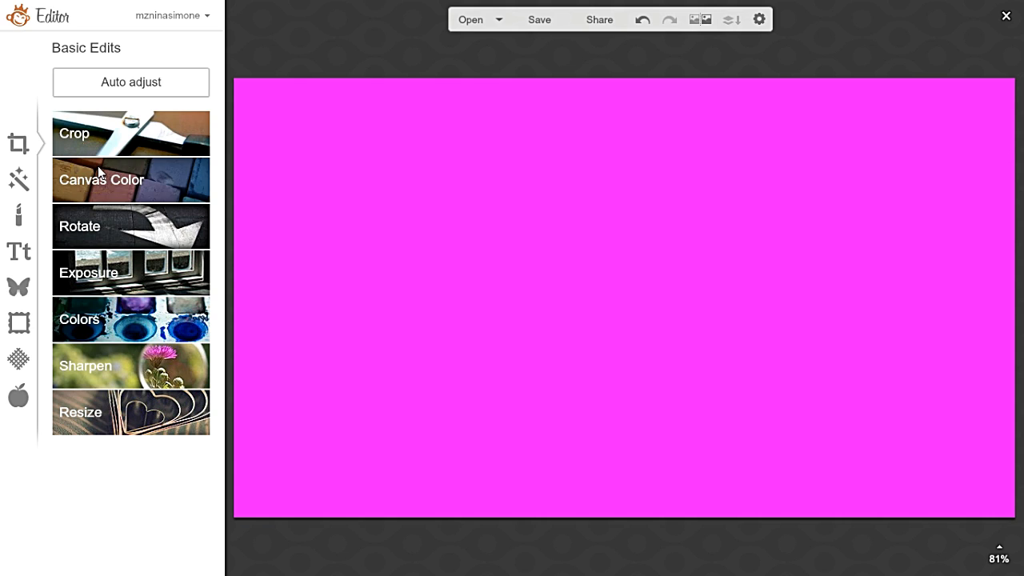
pyautogui.click(15, 157)
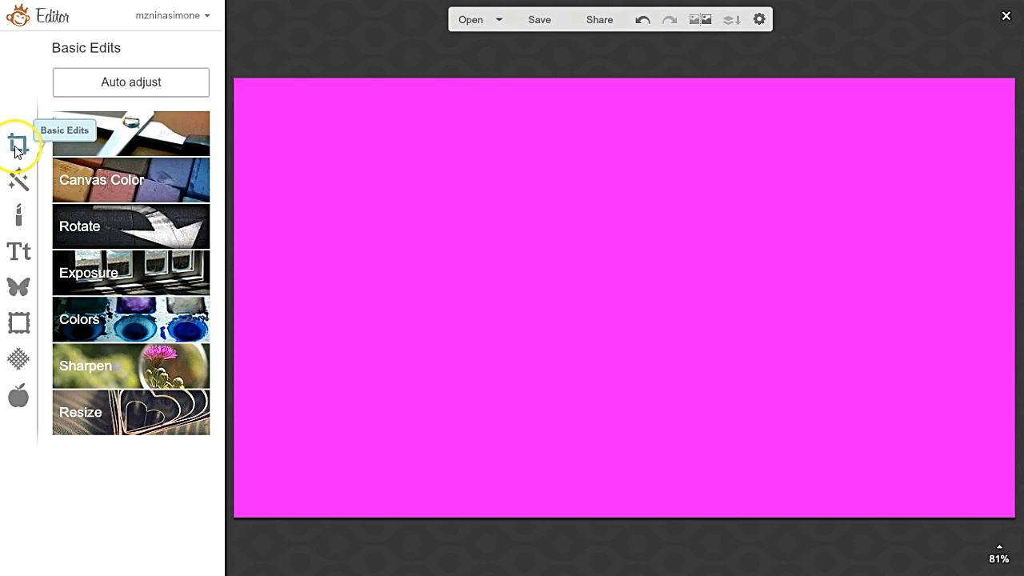
pyautogui.click(107, 188)
pyautogui.click(160, 211)
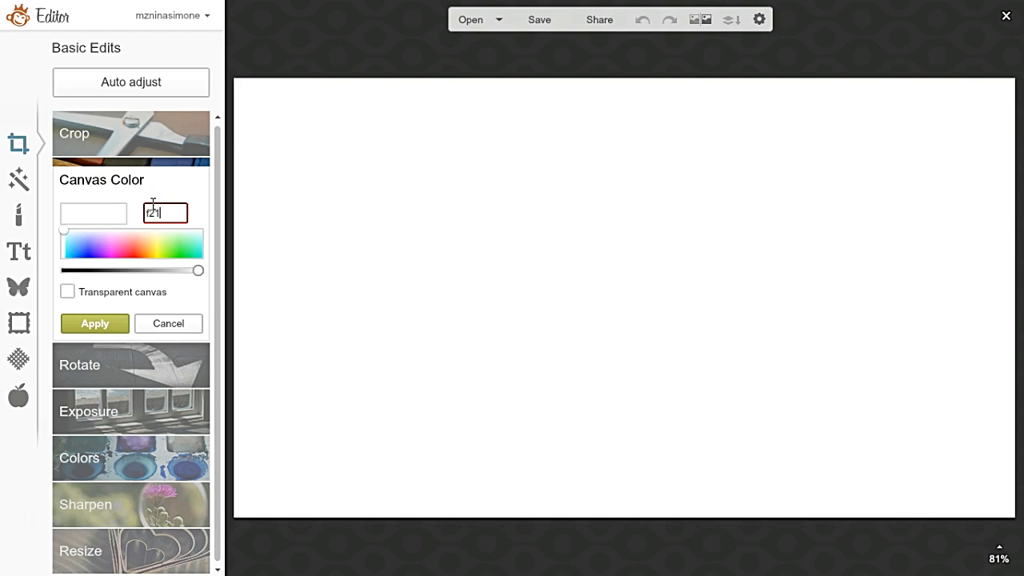
pyautogui.write('f21bf')
pyautogui.press('Return')
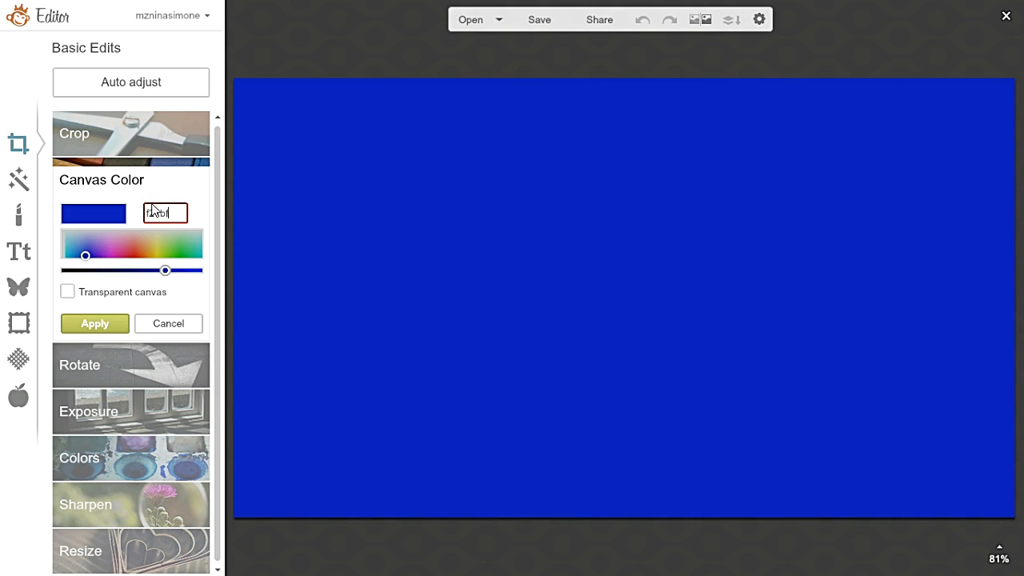
pyautogui.press('Return')
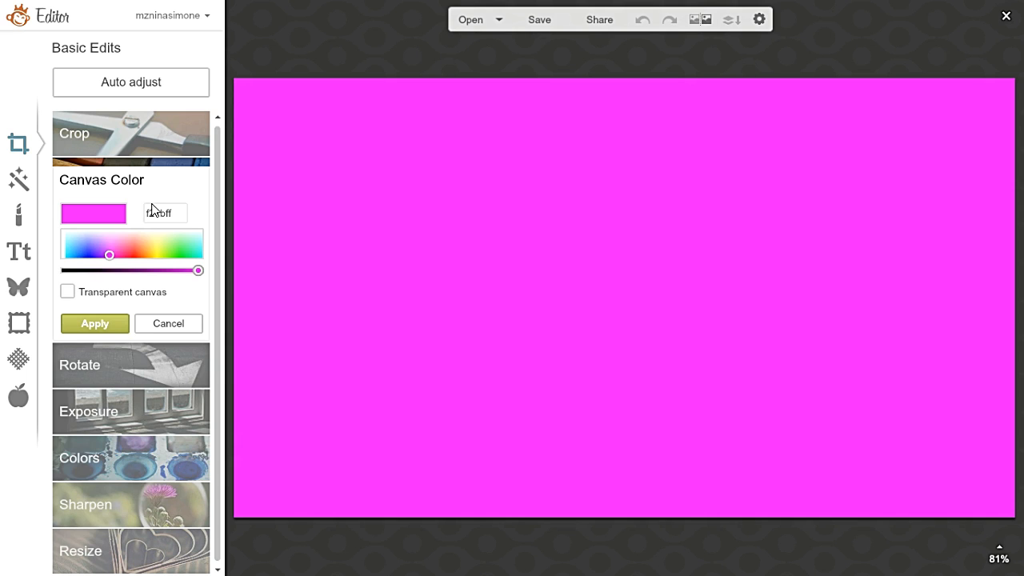
pyautogui.click(94, 325)
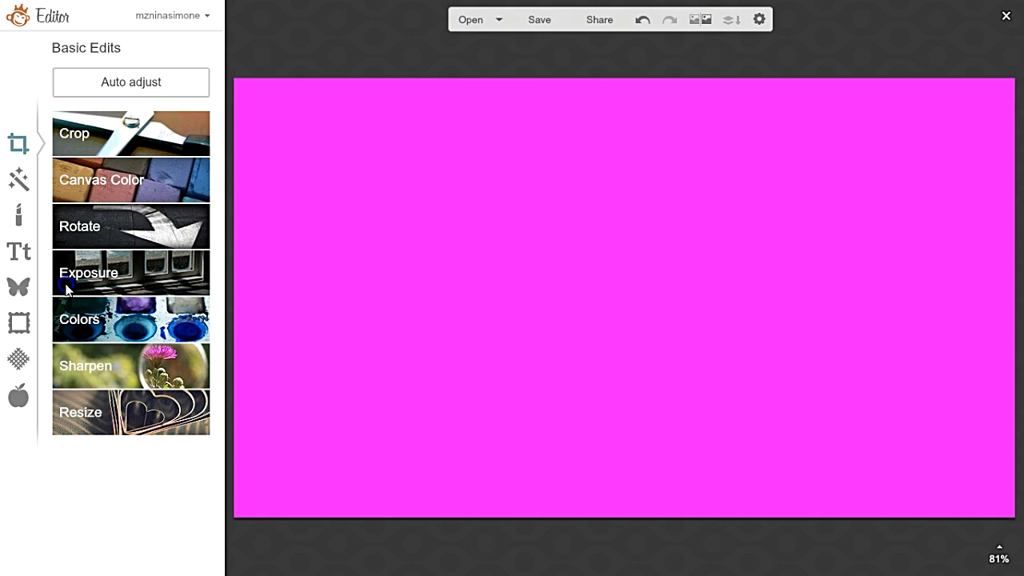
pyautogui.click(66, 287)
pyautogui.click(157, 464)
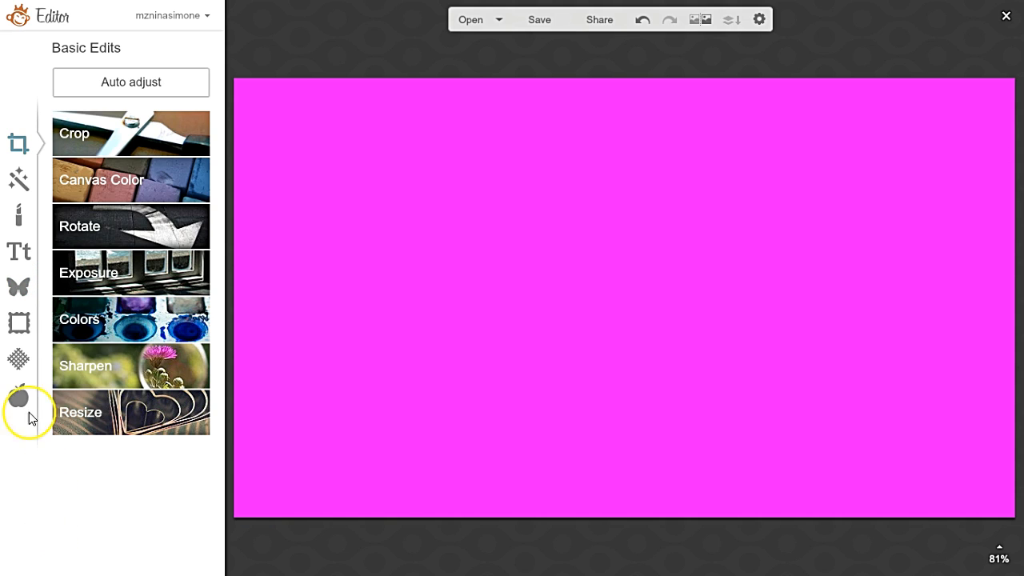
# - Add a black square from the Geometric overlays, shrink it and shift it left of the canvas center
pyautogui.click(24, 291)
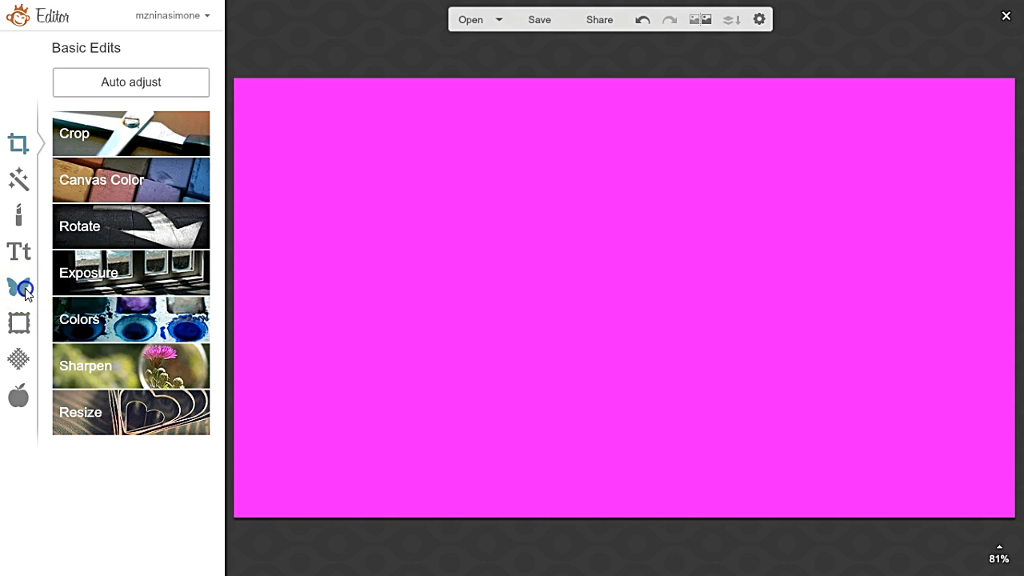
pyautogui.click(137, 160)
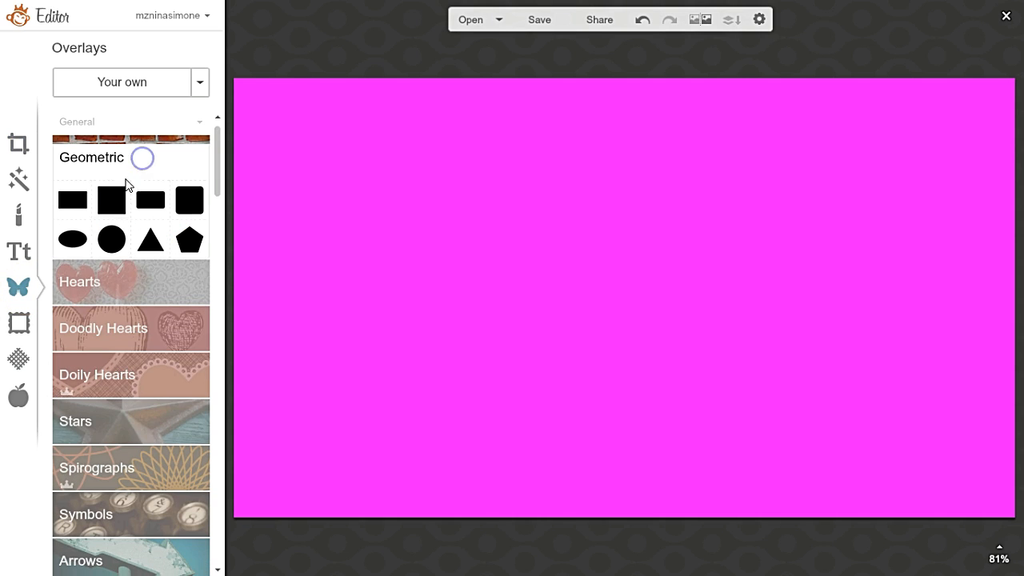
pyautogui.click(111, 199)
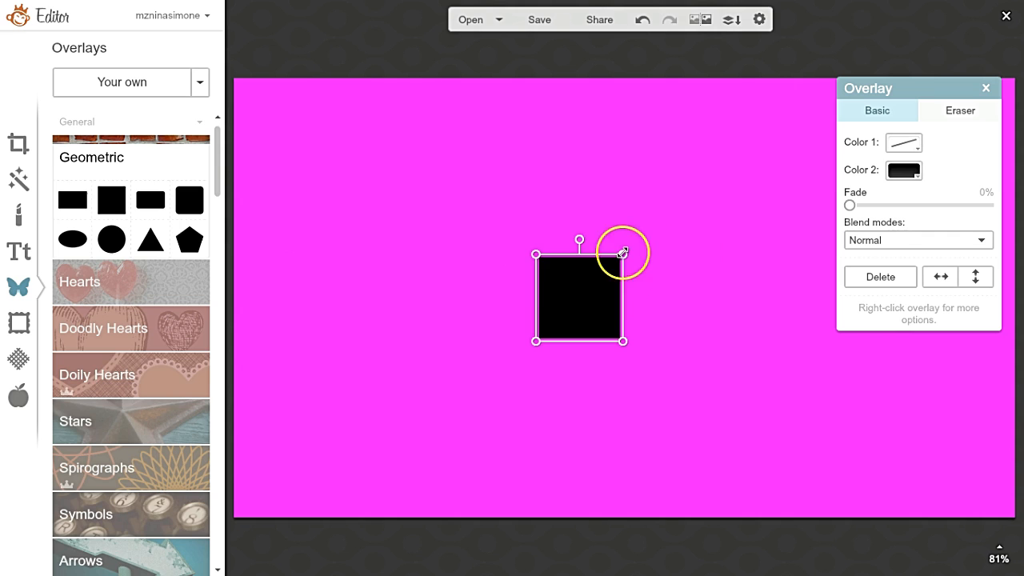
pyautogui.moveTo(622, 255); pyautogui.dragTo(565, 256)
pyautogui.moveTo(551, 328); pyautogui.dragTo(488, 313)
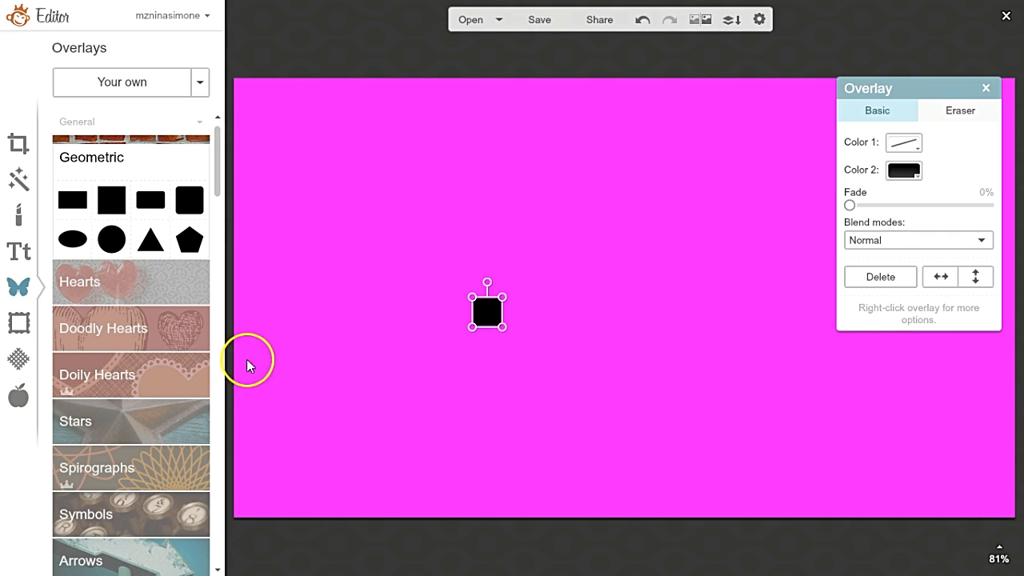
# - Try out a woven-ring overlay from the Spirographs set, and delete both it and the black square
pyautogui.click(160, 456)
pyautogui.click(168, 381)
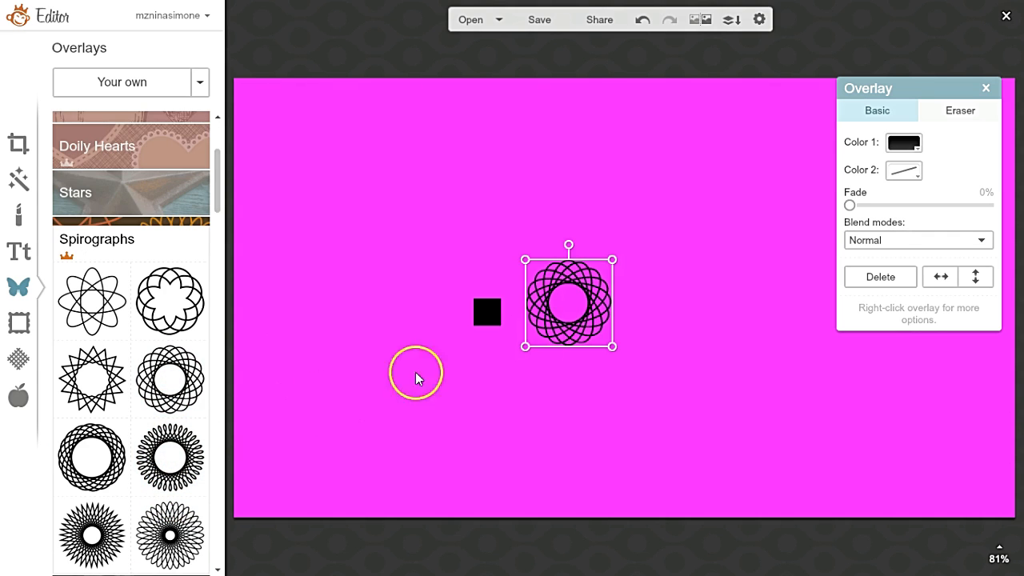
pyautogui.click(858, 282)
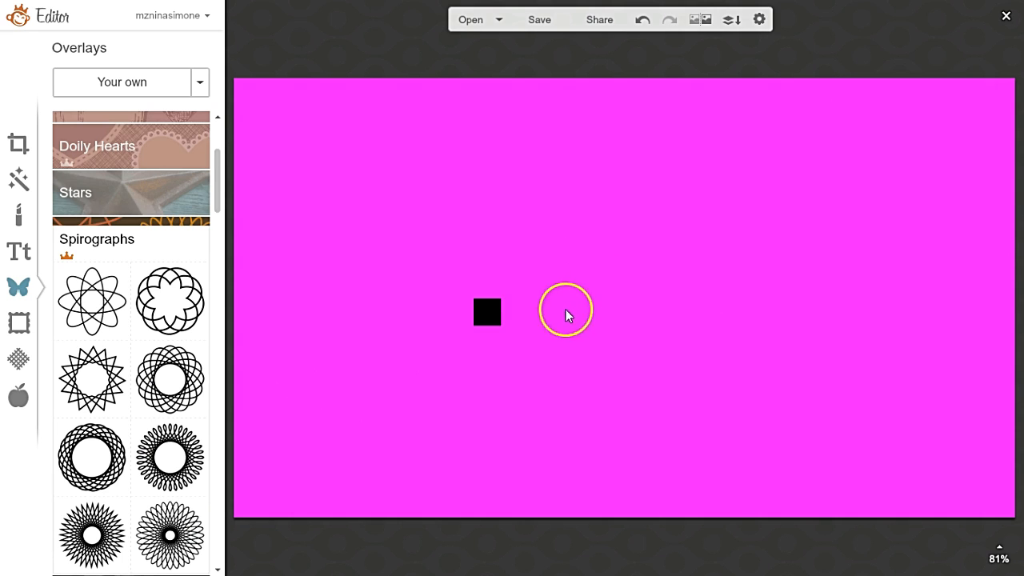
pyautogui.click(487, 311)
pyautogui.click(884, 280)
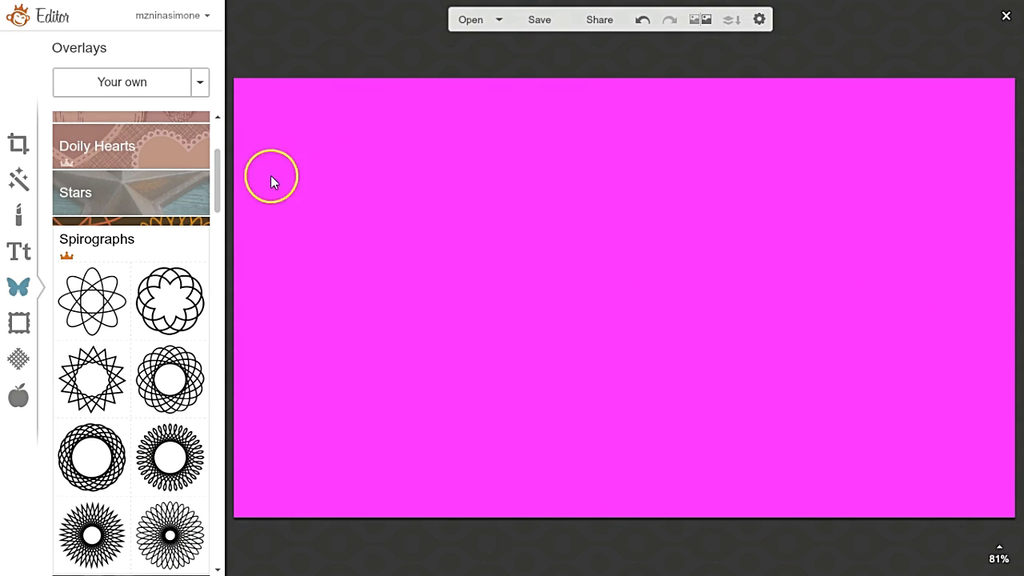
# - Add the photo DSC01253 from the computer as an overlay
pyautogui.click(218, 165)
pyautogui.moveTo(218, 165); pyautogui.dragTo(131, 85)
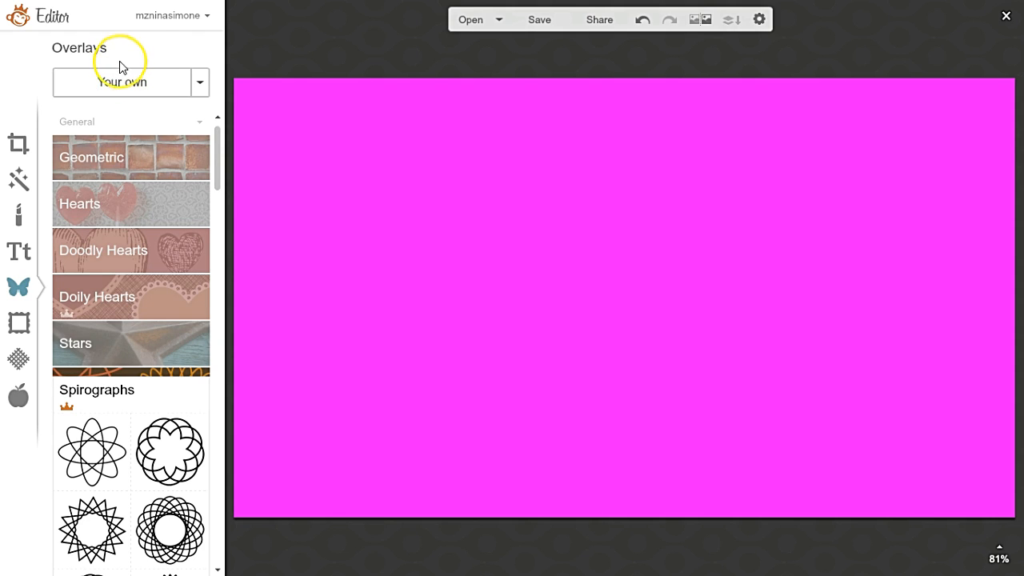
pyautogui.click(201, 90)
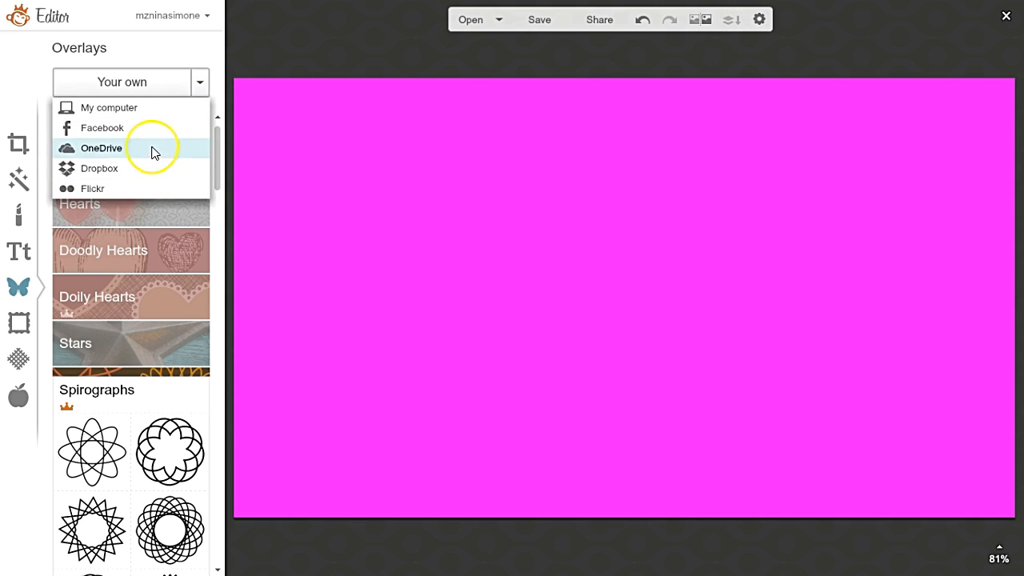
pyautogui.click(109, 107)
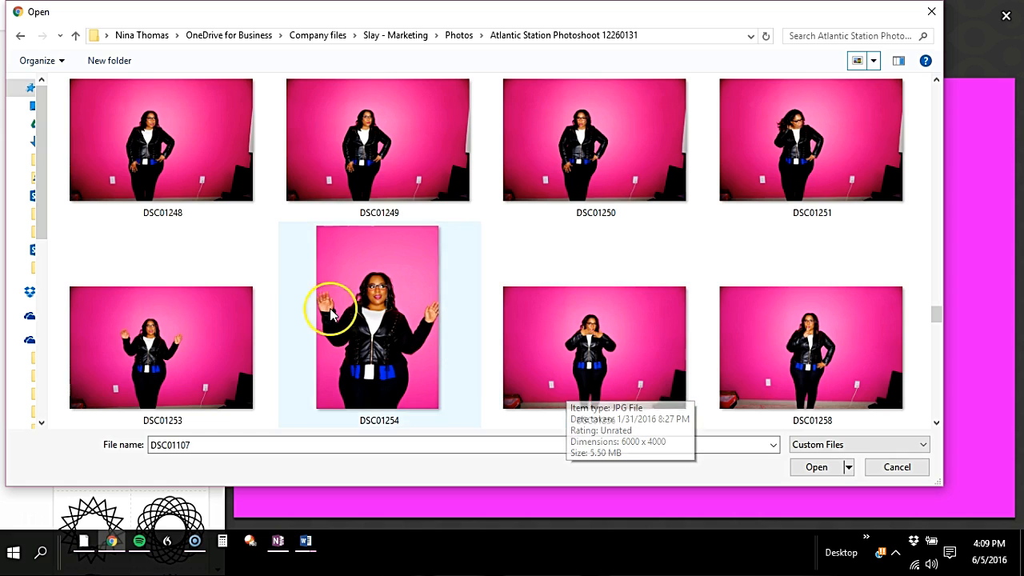
pyautogui.click(176, 355)
pyautogui.doubleClick(176, 354)
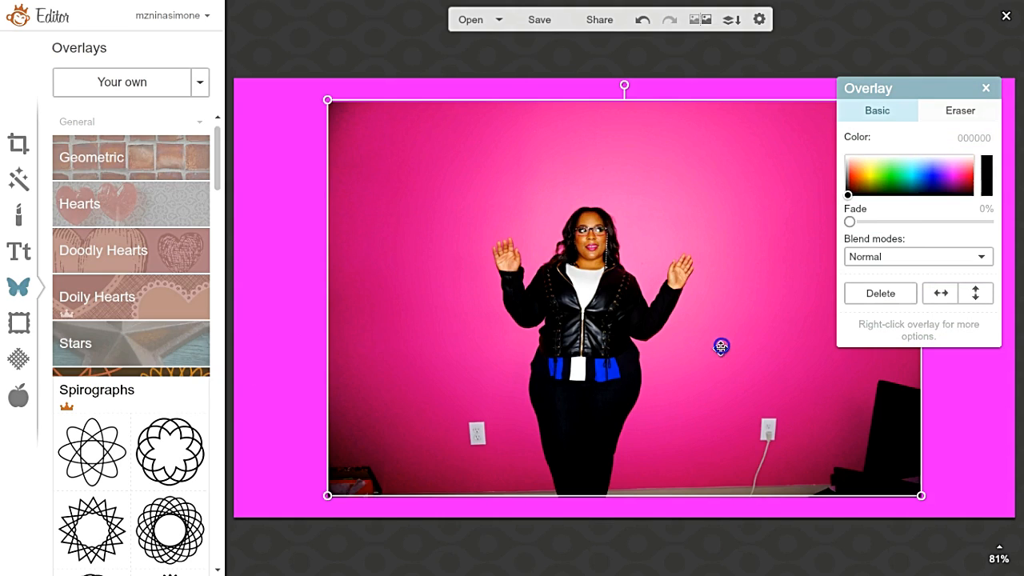
# - Enlarge the photo overlay and position it so the woman stands in the left part of the canvas
pyautogui.moveTo(722, 347); pyautogui.dragTo(496, 302)
pyautogui.click(652, 488)
pyautogui.moveTo(699, 453); pyautogui.dragTo(1006, 570)
pyautogui.moveTo(740, 312); pyautogui.dragTo(659, 339)
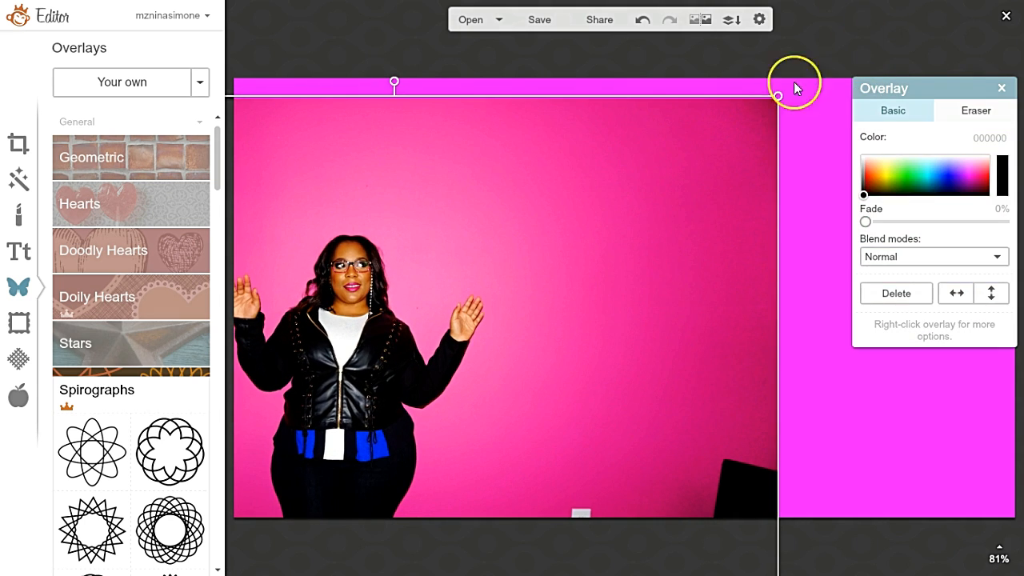
pyautogui.moveTo(778, 94); pyautogui.dragTo(993, 28)
pyautogui.moveTo(720, 301); pyautogui.dragTo(688, 355)
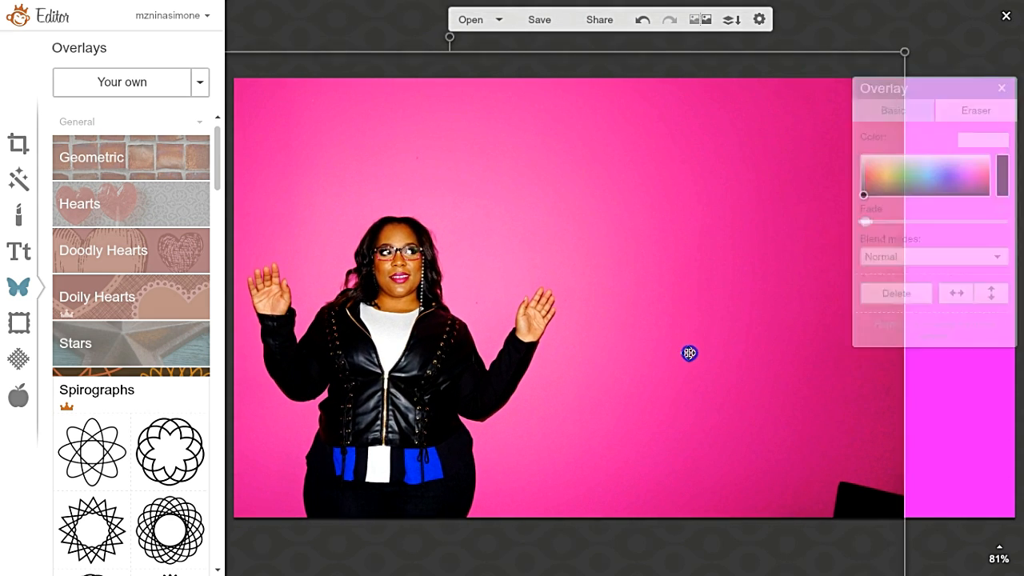
pyautogui.moveTo(907, 46); pyautogui.dragTo(983, 3)
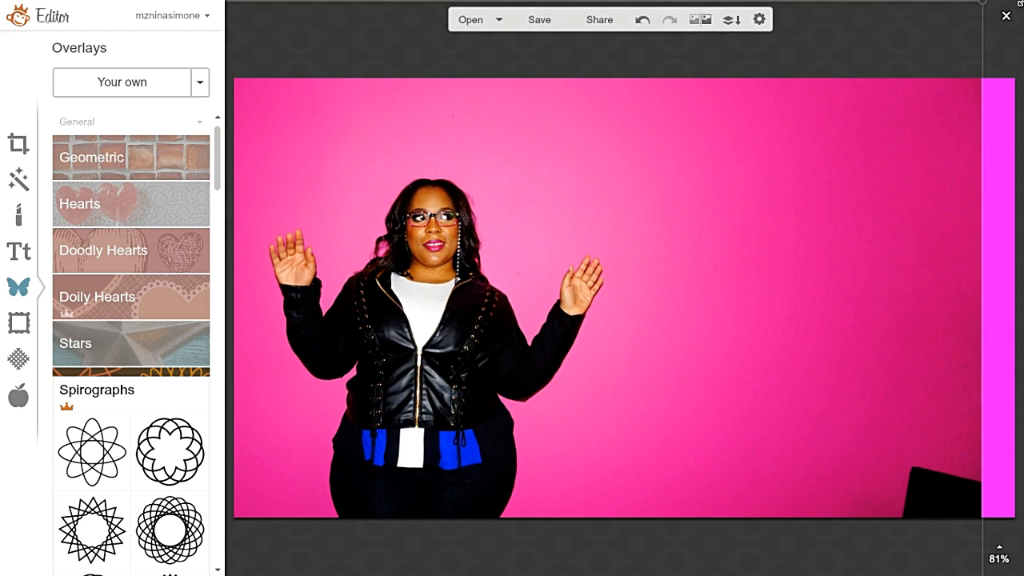
# - Enlarge and reposition the photo until it covers the entire canvas, keeping the woman on the left side
pyautogui.moveTo(739, 375); pyautogui.dragTo(652, 499)
pyautogui.moveTo(828, 165); pyautogui.dragTo(737, 184)
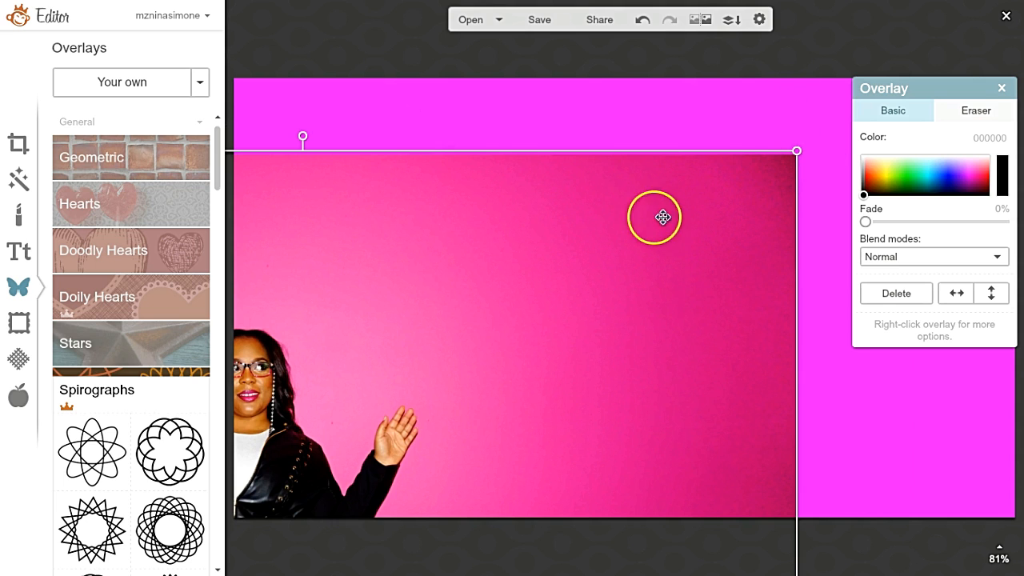
pyautogui.moveTo(585, 206); pyautogui.dragTo(564, 228)
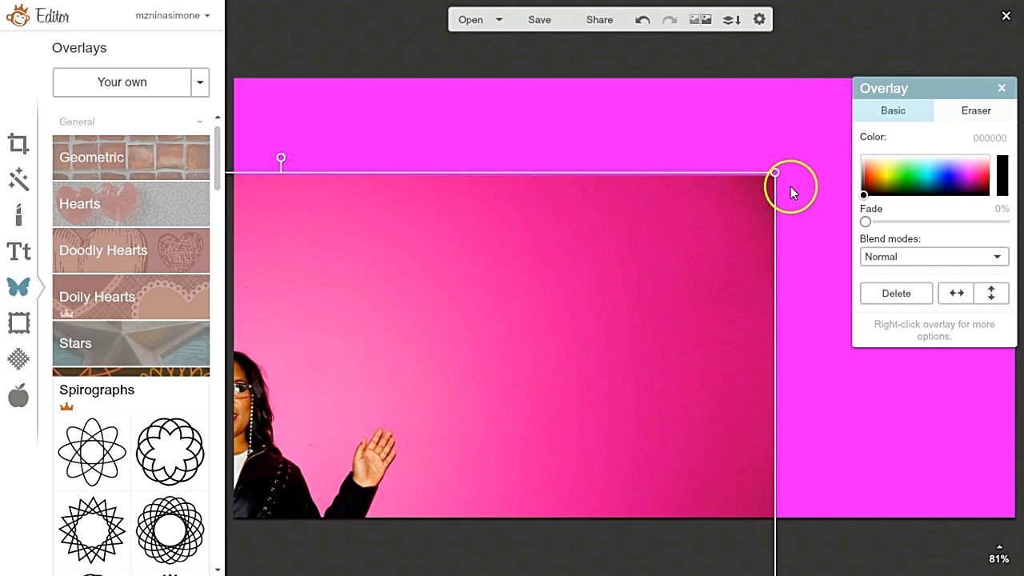
pyautogui.moveTo(776, 171); pyautogui.dragTo(965, 8)
pyautogui.moveTo(673, 294); pyautogui.dragTo(798, 293)
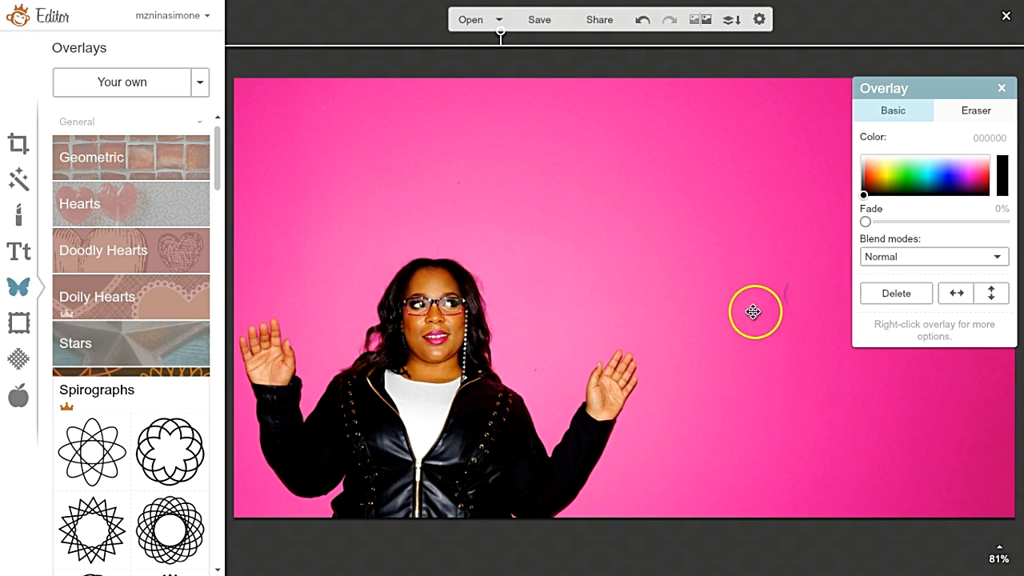
# - Flip the photo horizontally and shift it so the woman is on the right side of the canvas
pyautogui.click(955, 294)
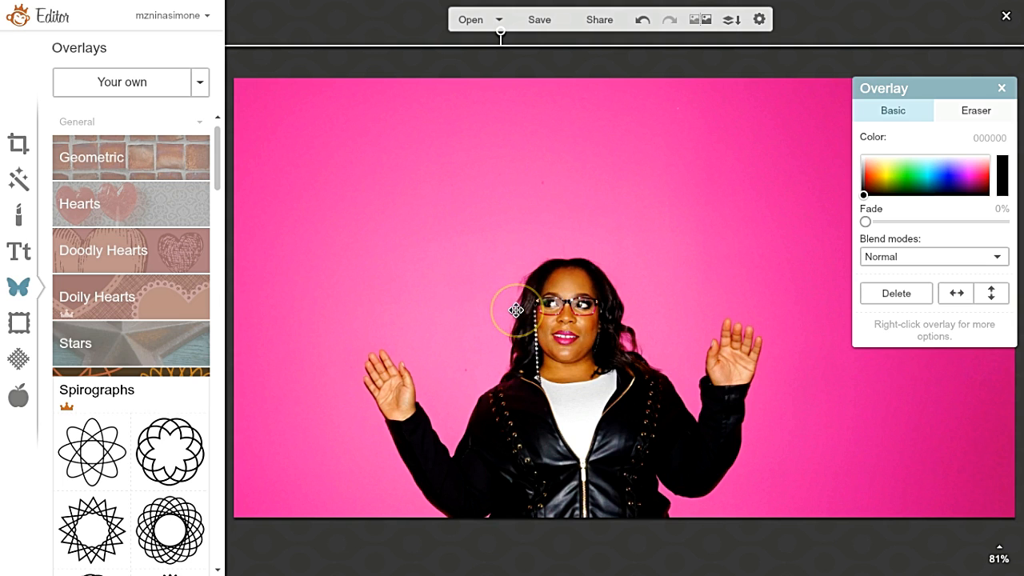
pyautogui.moveTo(555, 347); pyautogui.dragTo(779, 337)
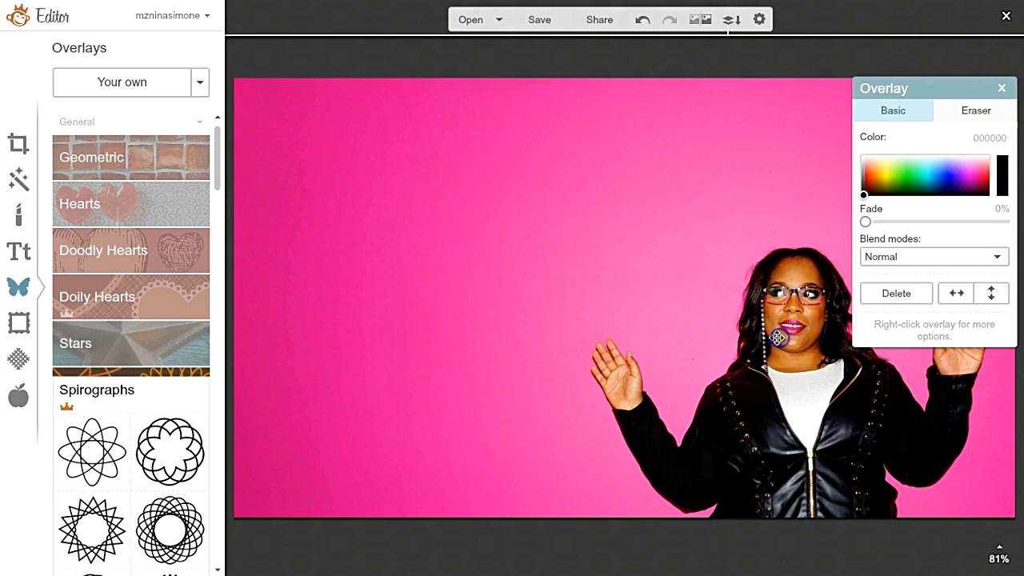
# - Enlarge the flipped photo further and position it with the woman at the canvas's right edge, leaving empty pink background on the left
pyautogui.moveTo(507, 191); pyautogui.dragTo(802, 289)
pyautogui.moveTo(431, 133); pyautogui.dragTo(241, 3)
pyautogui.moveTo(771, 405); pyautogui.dragTo(677, 366)
pyautogui.click(545, 353)
pyautogui.moveTo(545, 353); pyautogui.dragTo(713, 497)
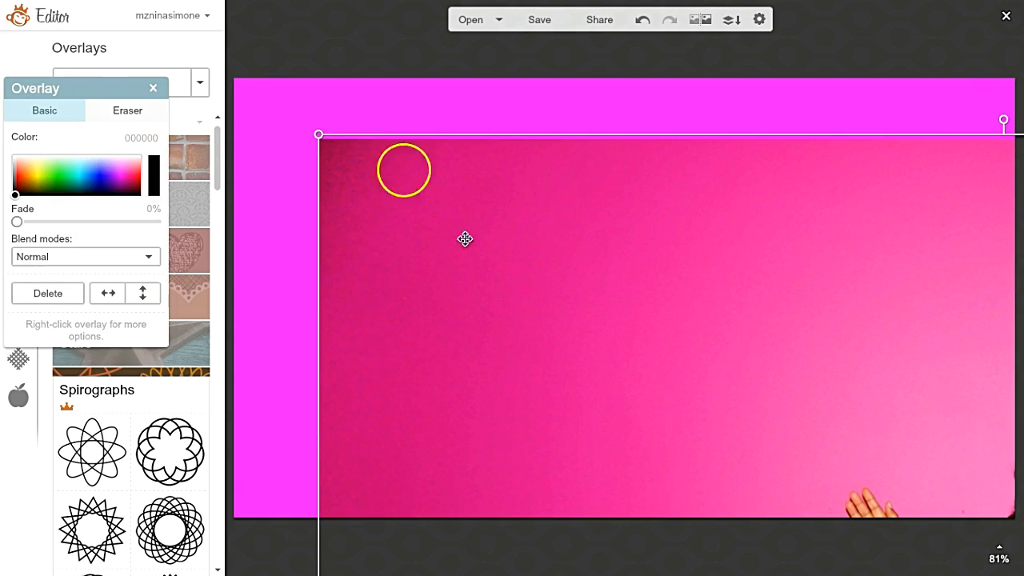
pyautogui.moveTo(318, 137); pyautogui.dragTo(103, 3)
pyautogui.moveTo(578, 320); pyautogui.dragTo(488, 217)
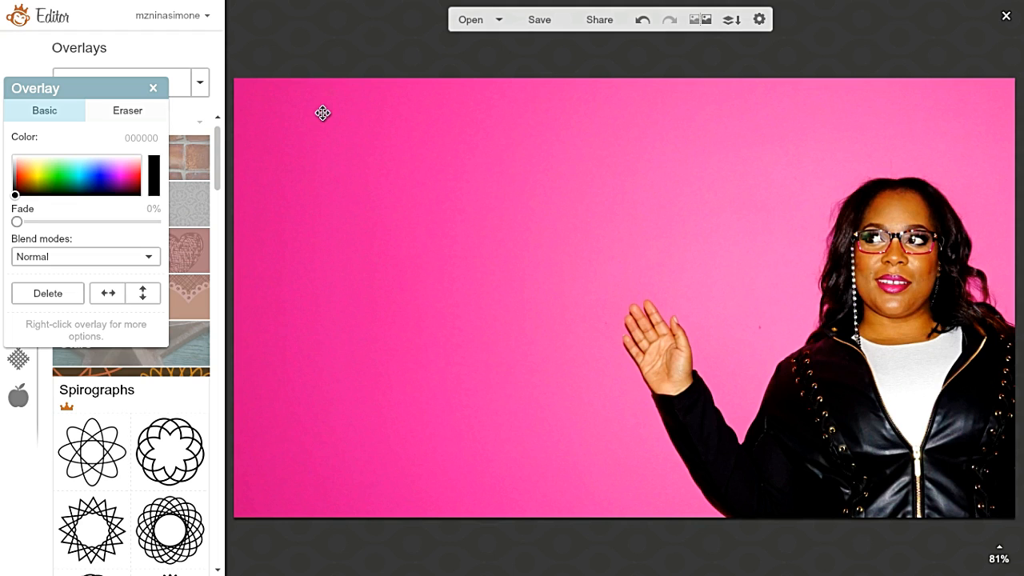
pyautogui.click(305, 161)
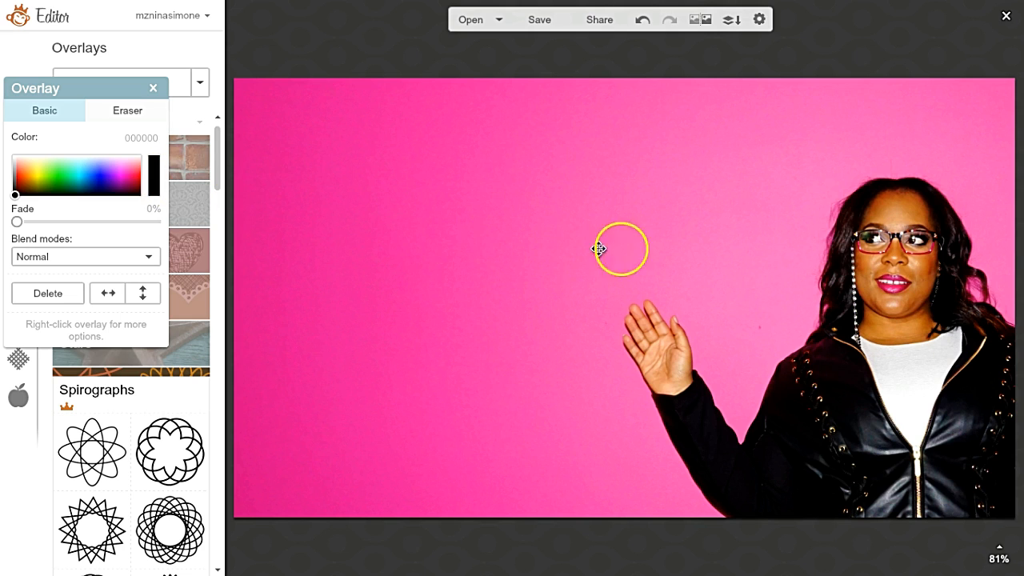
# - Bring the Overlay settings over the canvas and set the photo's blend mode to Add
pyautogui.moveTo(120, 94); pyautogui.dragTo(575, 155)
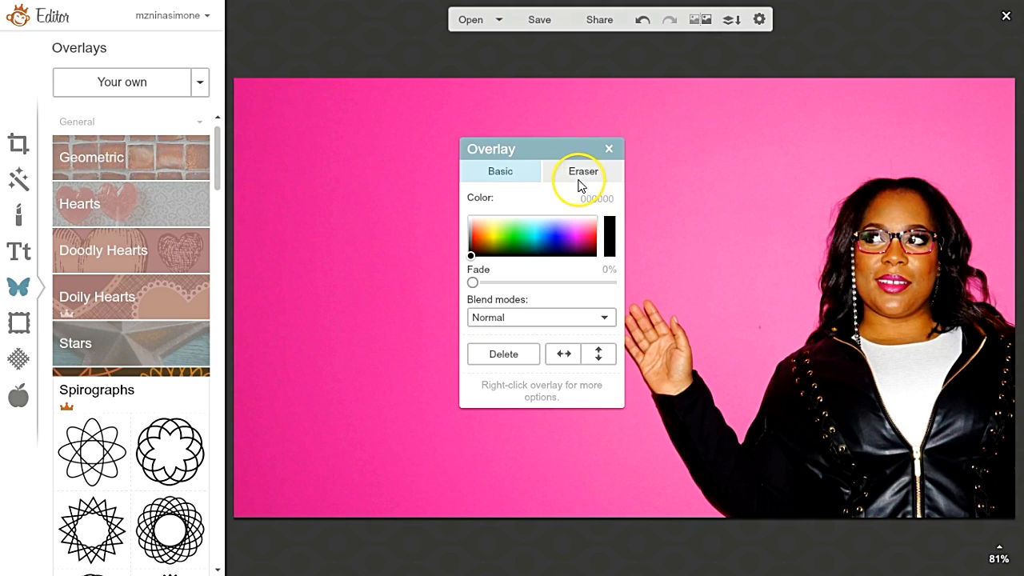
pyautogui.click(500, 319)
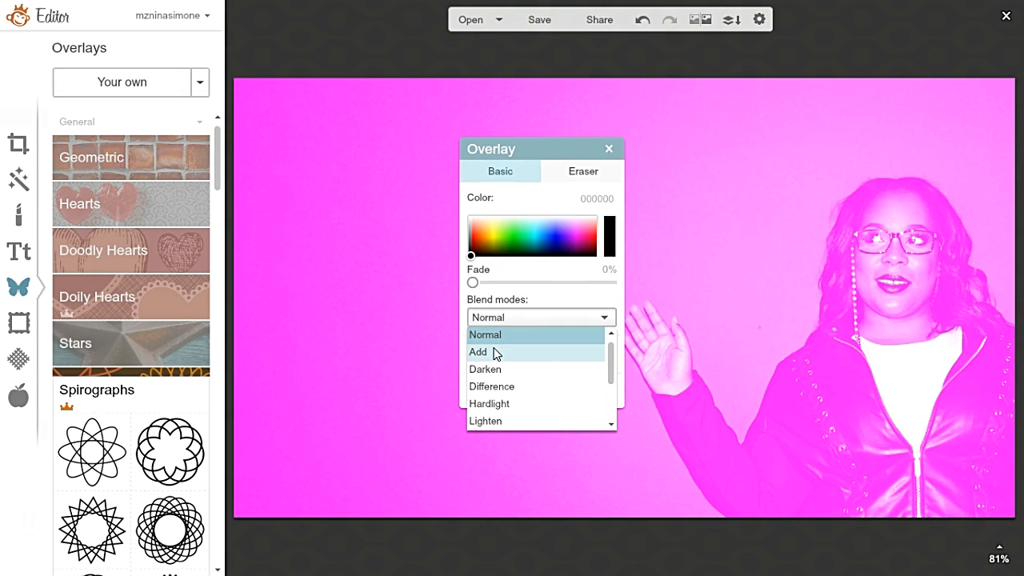
pyautogui.click(496, 353)
# - Move the Overlay settings away from the canvas center and try the Darken and Hardlight blend modes on the photo
pyautogui.moveTo(553, 141); pyautogui.dragTo(407, 74)
pyautogui.click(356, 242)
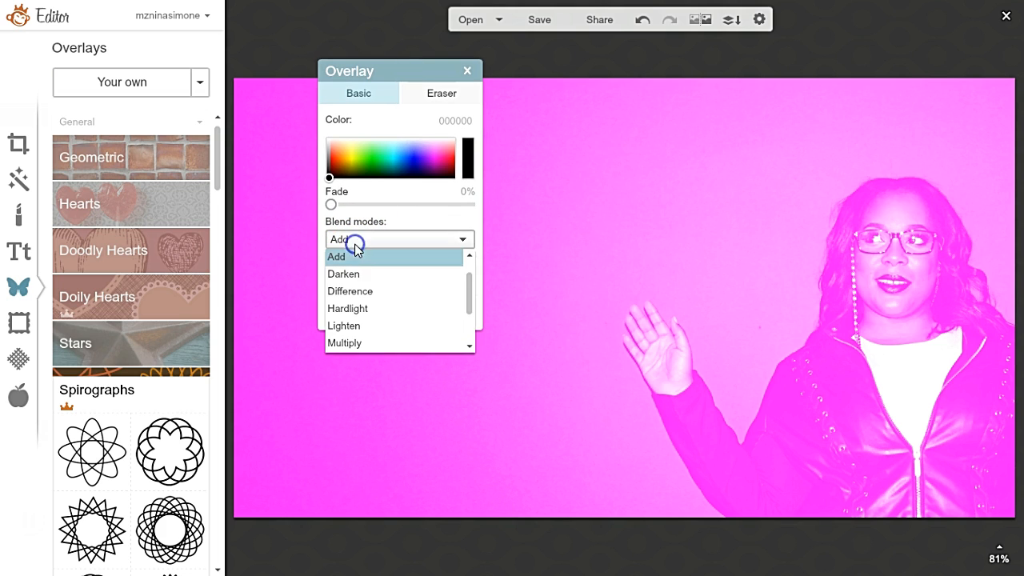
pyautogui.click(351, 275)
pyautogui.click(369, 242)
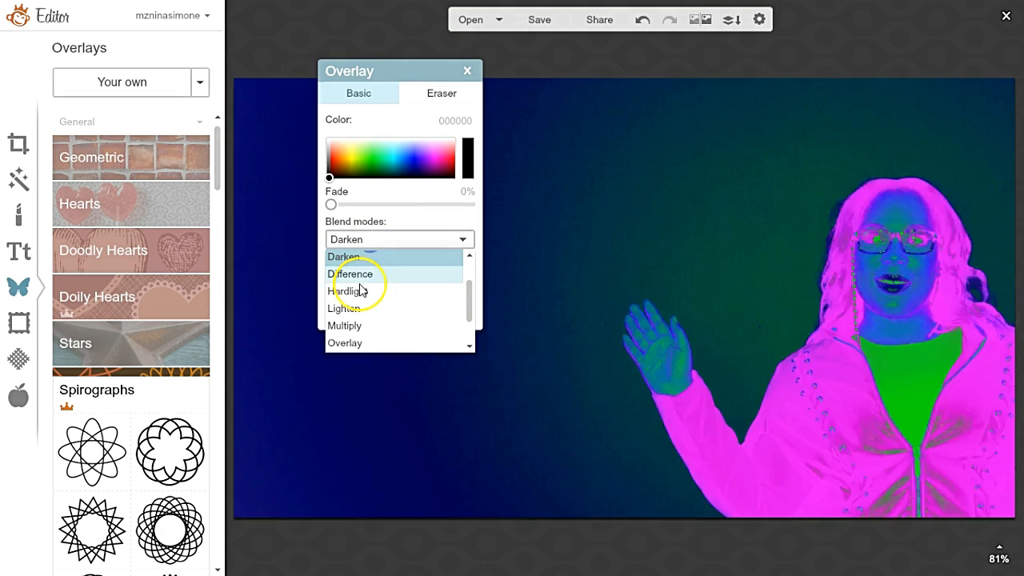
pyautogui.click(358, 291)
pyautogui.click(366, 240)
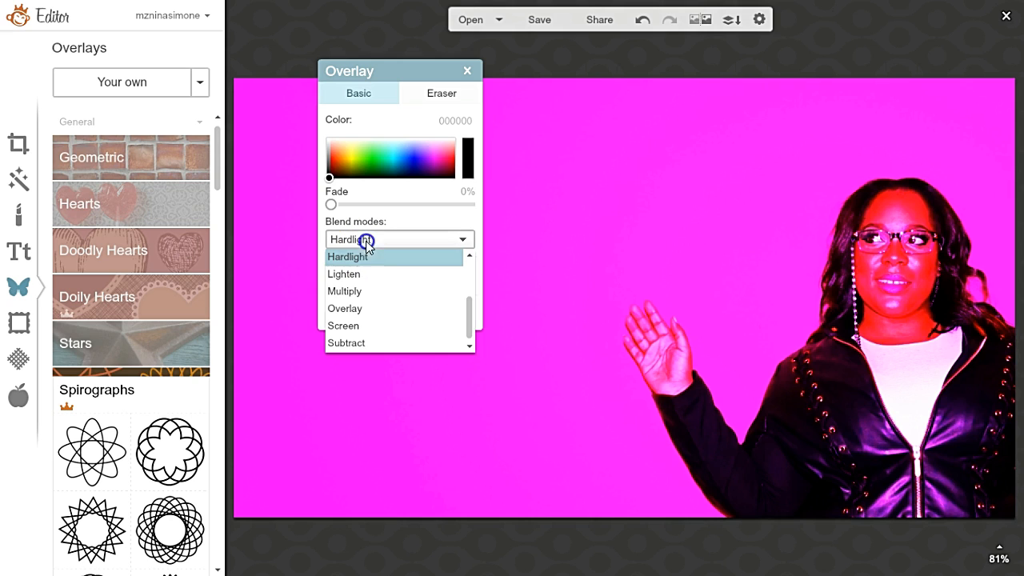
# - Set the photo's blend mode back to Normal
pyautogui.click(355, 327)
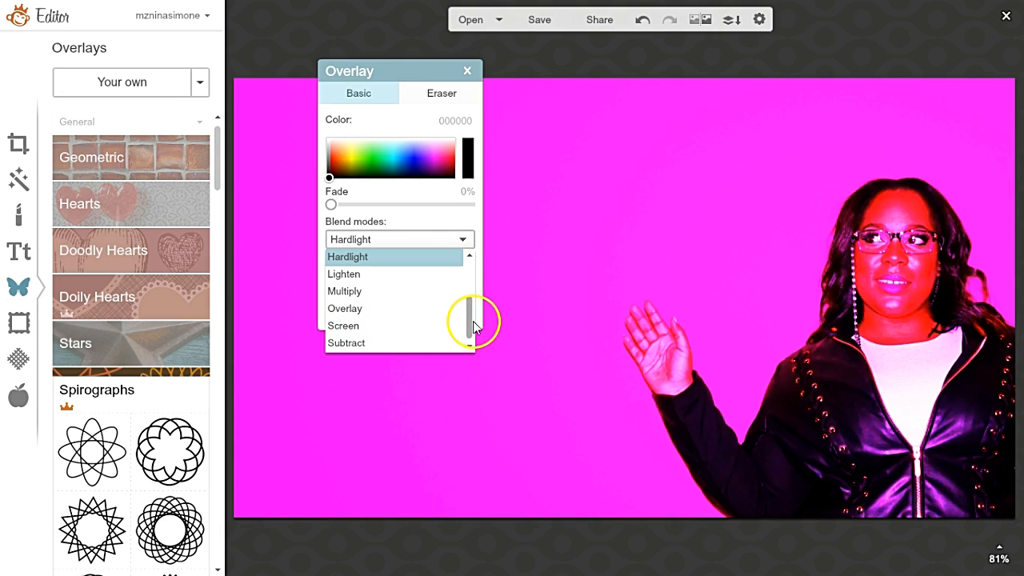
pyautogui.moveTo(471, 320); pyautogui.dragTo(469, 260)
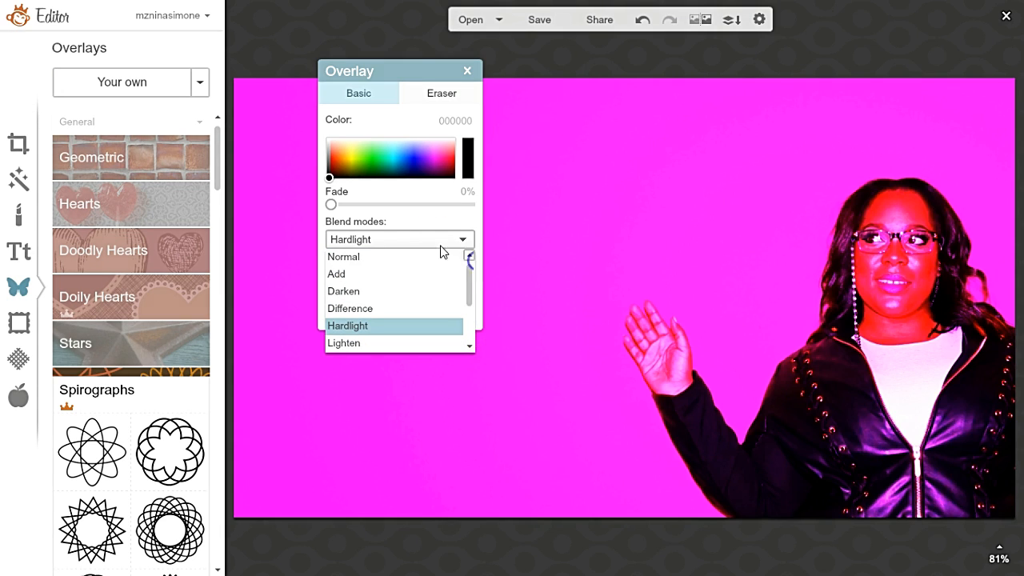
pyautogui.click(407, 257)
# - Try the fade adjustment and the vertical flip on the photo, returning it to 0% fade and upright
pyautogui.moveTo(336, 207)
pyautogui.mouseDown()
pyautogui.moveTo(492, 229)
pyautogui.moveTo(291, 195)
pyautogui.moveTo(419, 171)
pyautogui.moveTo(425, 150)
pyautogui.moveTo(501, 157)
pyautogui.moveTo(336, 151)
pyautogui.moveTo(328, 198)
pyautogui.mouseUp()
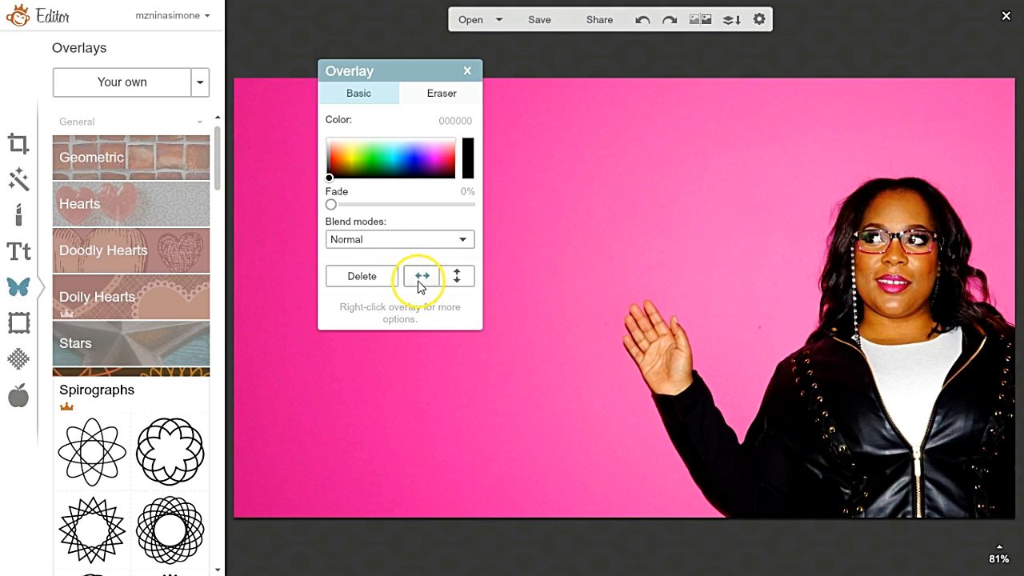
pyautogui.click(460, 278)
pyautogui.click(461, 279)
# - Set the photo's eraser to size 100 and hardness 100, then erase one test circle in the background and undo it
pyautogui.click(442, 94)
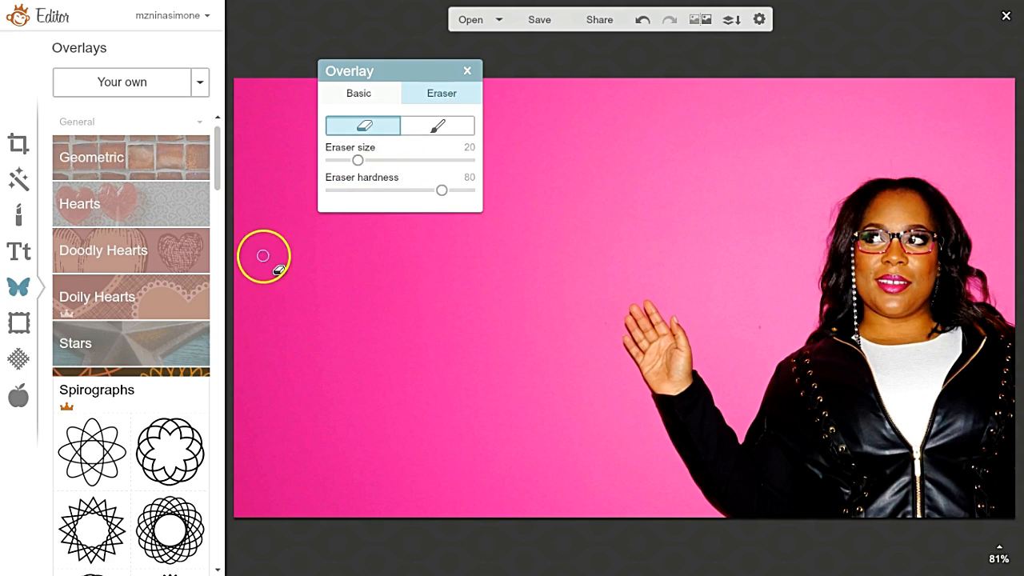
pyautogui.moveTo(365, 149); pyautogui.dragTo(303, 161)
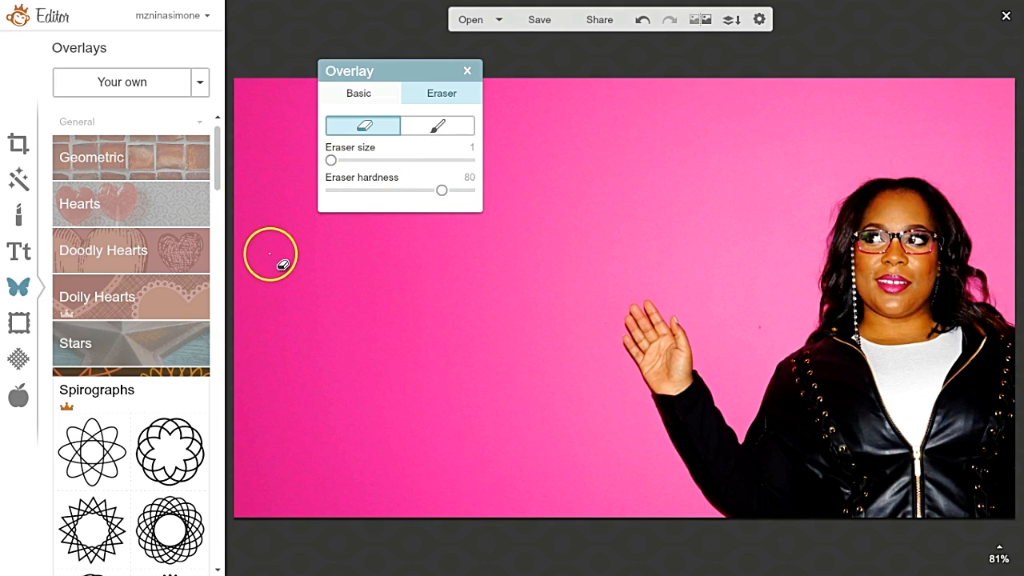
pyautogui.moveTo(335, 164)
pyautogui.mouseDown()
pyautogui.moveTo(480, 176)
pyautogui.moveTo(487, 187)
pyautogui.mouseUp()
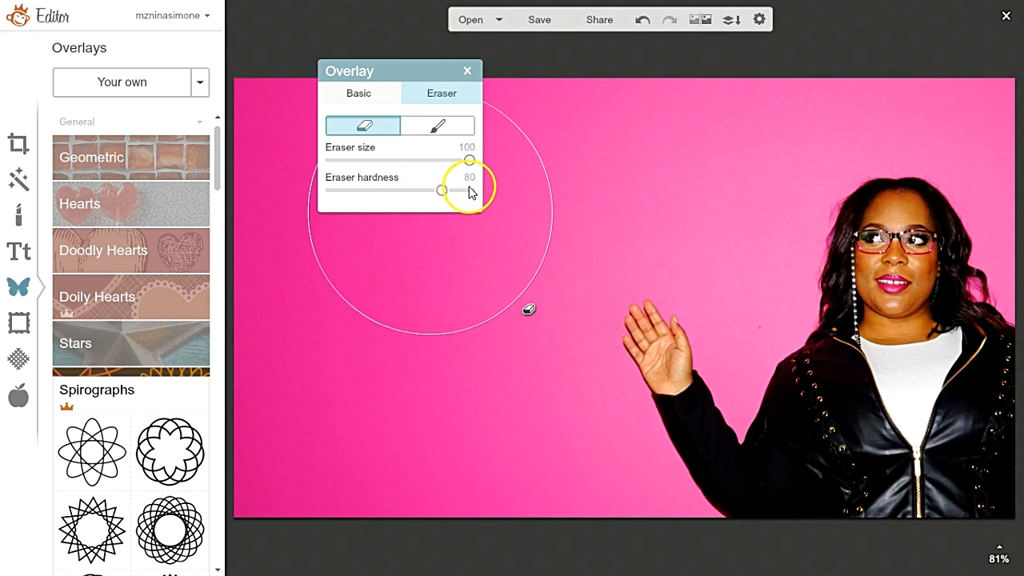
pyautogui.click(443, 191)
pyautogui.moveTo(443, 191); pyautogui.dragTo(485, 195)
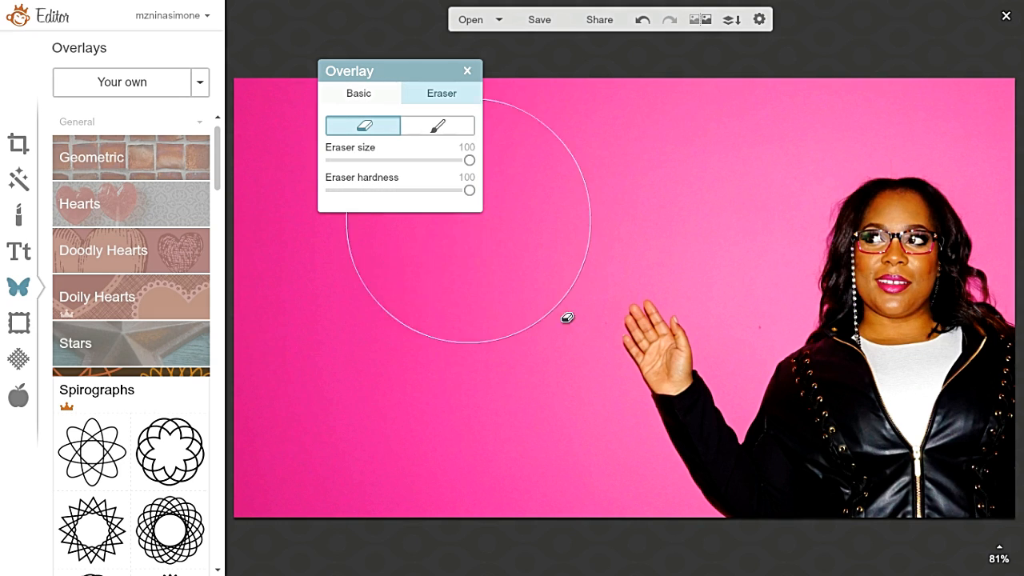
pyautogui.click(382, 313)
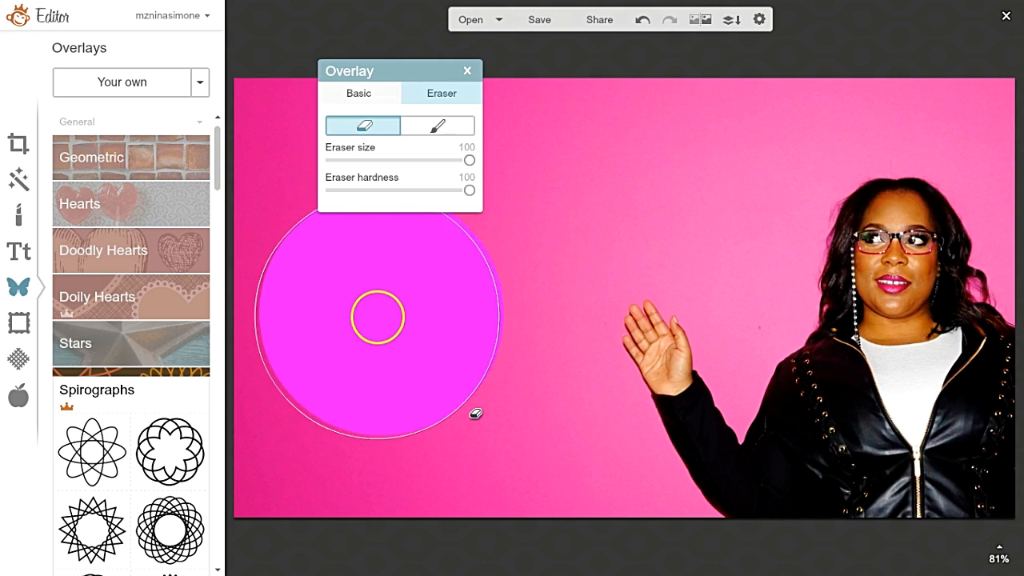
pyautogui.click(642, 20)
# - Set the eraser hardness to 0 and erase the photo's background across the empty left side and above the woman's hand
pyautogui.click(470, 160)
pyautogui.moveTo(470, 192)
pyautogui.mouseDown()
pyautogui.moveTo(339, 178)
pyautogui.moveTo(330, 186)
pyautogui.mouseUp()
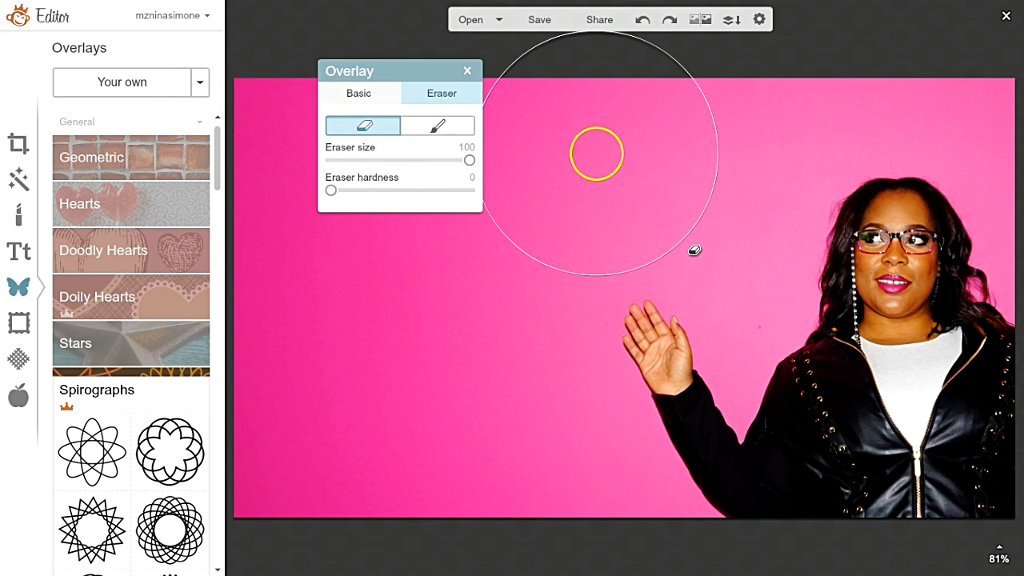
pyautogui.click(402, 274)
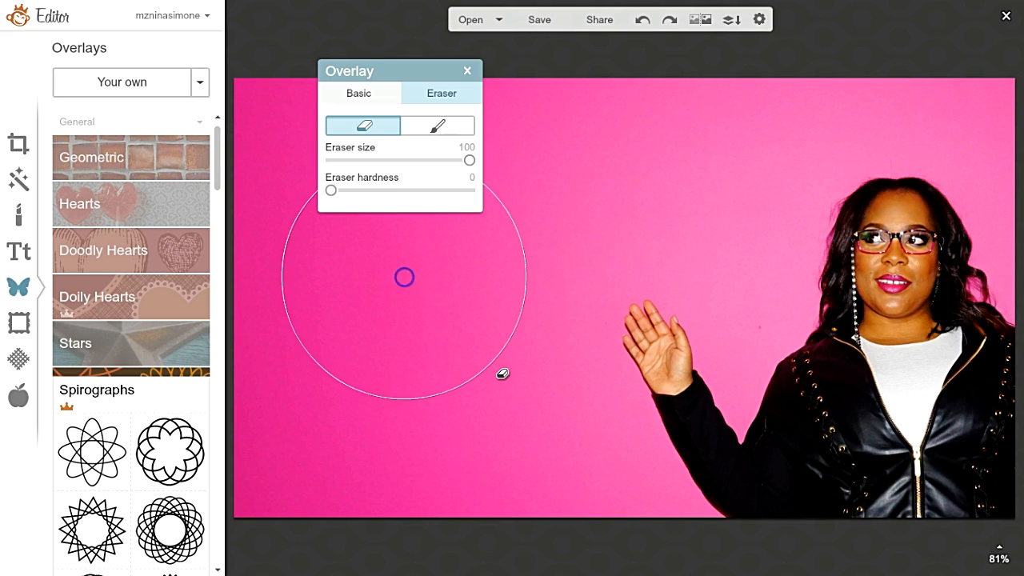
pyautogui.click(368, 368)
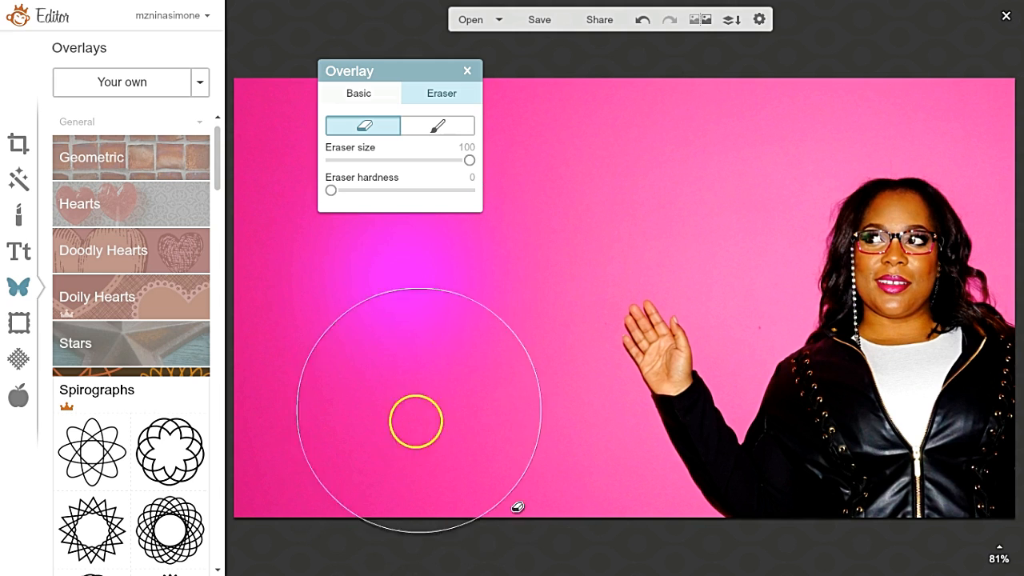
pyautogui.click(726, 112)
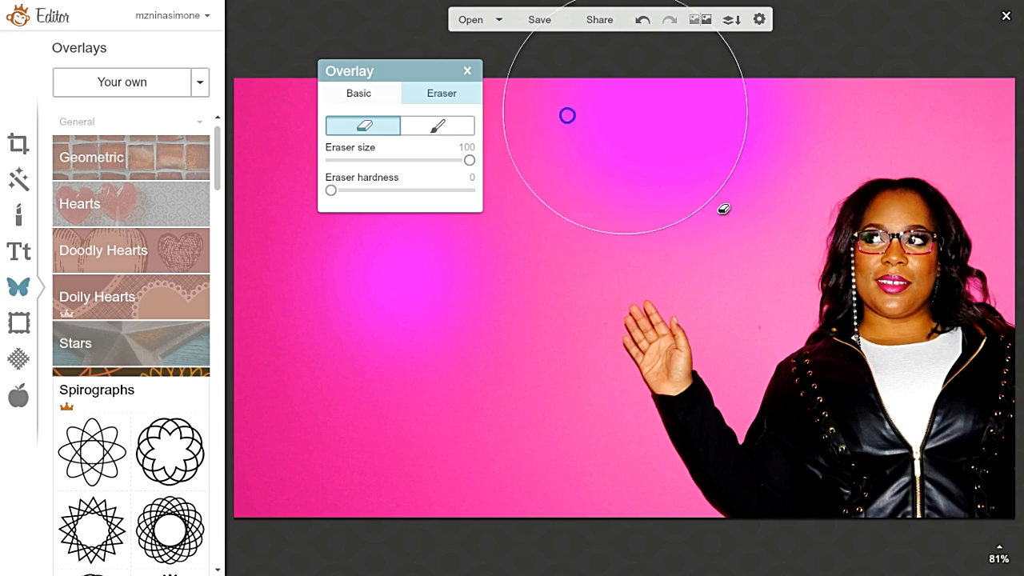
pyautogui.moveTo(311, 143)
pyautogui.mouseDown()
pyautogui.moveTo(265, 111)
pyautogui.moveTo(265, 303)
pyautogui.moveTo(241, 420)
pyautogui.moveTo(284, 470)
pyautogui.moveTo(383, 475)
pyautogui.moveTo(405, 422)
pyautogui.moveTo(413, 305)
pyautogui.moveTo(431, 287)
pyautogui.moveTo(467, 280)
pyautogui.moveTo(503, 242)
pyautogui.moveTo(482, 262)
pyautogui.moveTo(474, 297)
pyautogui.moveTo(463, 425)
pyautogui.moveTo(479, 447)
pyautogui.moveTo(474, 478)
pyautogui.moveTo(490, 501)
pyautogui.moveTo(560, 532)
pyautogui.moveTo(515, 472)
pyautogui.moveTo(442, 407)
pyautogui.mouseUp()
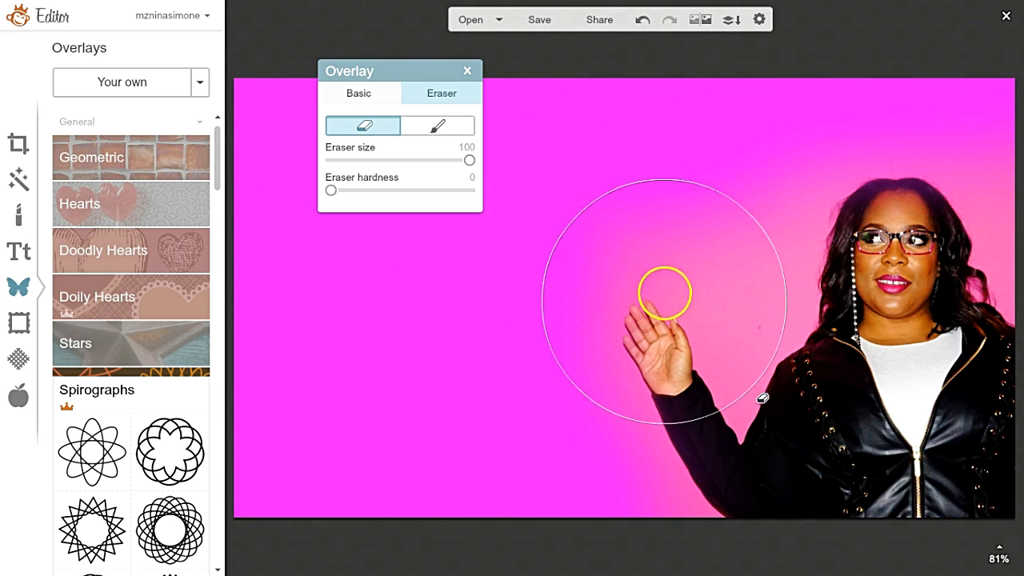
# - Erase over part of the woman's hair and glasses, then paint them back with the restore brush at size 67
pyautogui.moveTo(814, 203)
pyautogui.mouseDown()
pyautogui.moveTo(793, 130)
pyautogui.moveTo(793, 184)
pyautogui.moveTo(823, 205)
pyautogui.mouseUp()
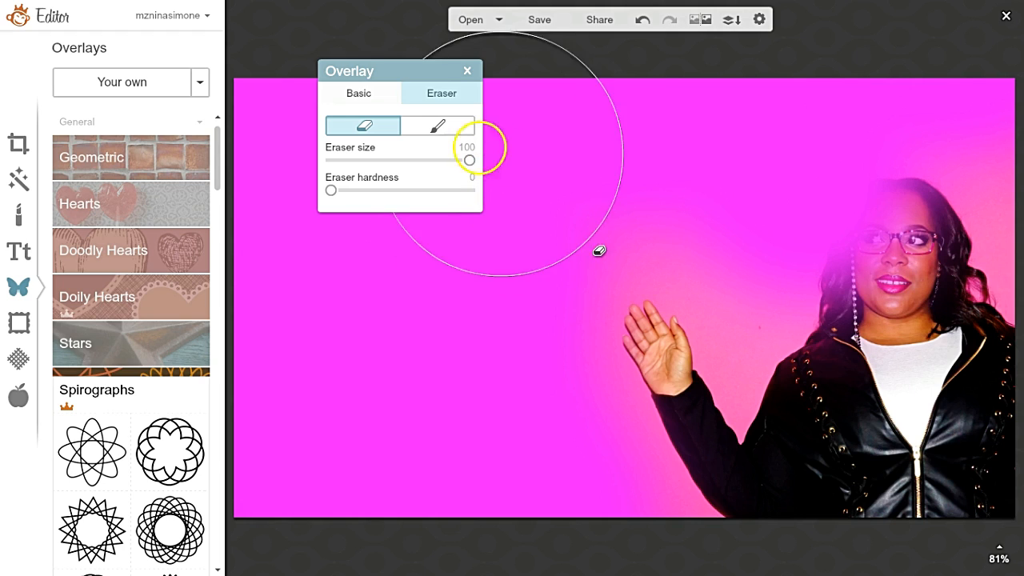
pyautogui.click(437, 129)
pyautogui.moveTo(468, 160); pyautogui.dragTo(423, 161)
pyautogui.moveTo(725, 245)
pyautogui.mouseDown()
pyautogui.moveTo(851, 278)
pyautogui.moveTo(908, 262)
pyautogui.moveTo(888, 253)
pyautogui.moveTo(905, 254)
pyautogui.moveTo(909, 217)
pyautogui.moveTo(892, 222)
pyautogui.moveTo(876, 299)
pyautogui.moveTo(896, 233)
pyautogui.mouseUp()
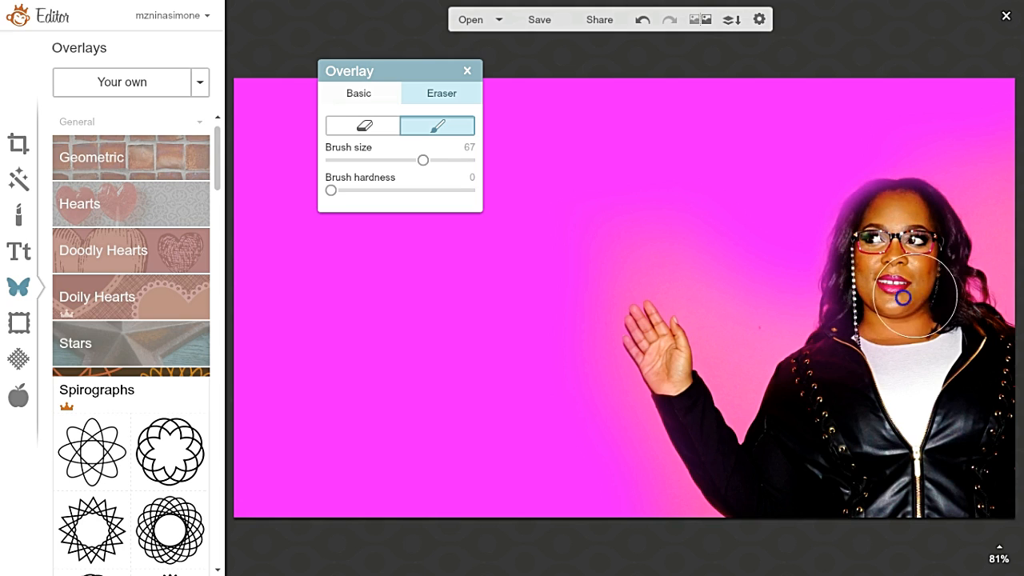
# - Erase the woman's raised hand and surrounding background at eraser size 100, then the remaining background beside her hair at size 33
pyautogui.click(365, 126)
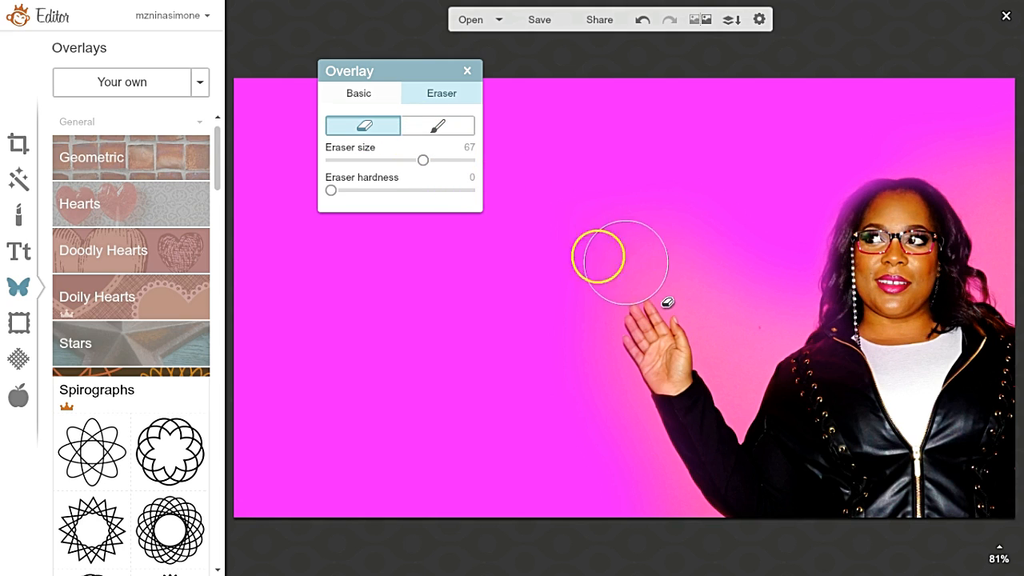
pyautogui.moveTo(424, 161); pyautogui.dragTo(620, 277)
pyautogui.moveTo(689, 159)
pyautogui.mouseDown()
pyautogui.moveTo(706, 204)
pyautogui.moveTo(709, 283)
pyautogui.moveTo(638, 331)
pyautogui.moveTo(601, 423)
pyautogui.moveTo(617, 404)
pyautogui.moveTo(678, 207)
pyautogui.moveTo(752, 98)
pyautogui.mouseUp()
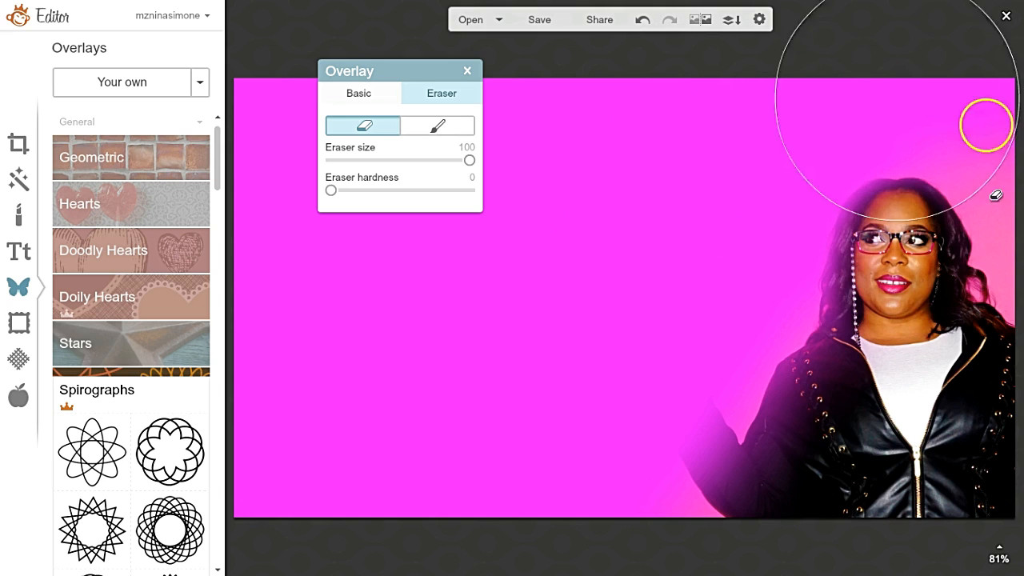
pyautogui.moveTo(470, 160); pyautogui.dragTo(375, 160)
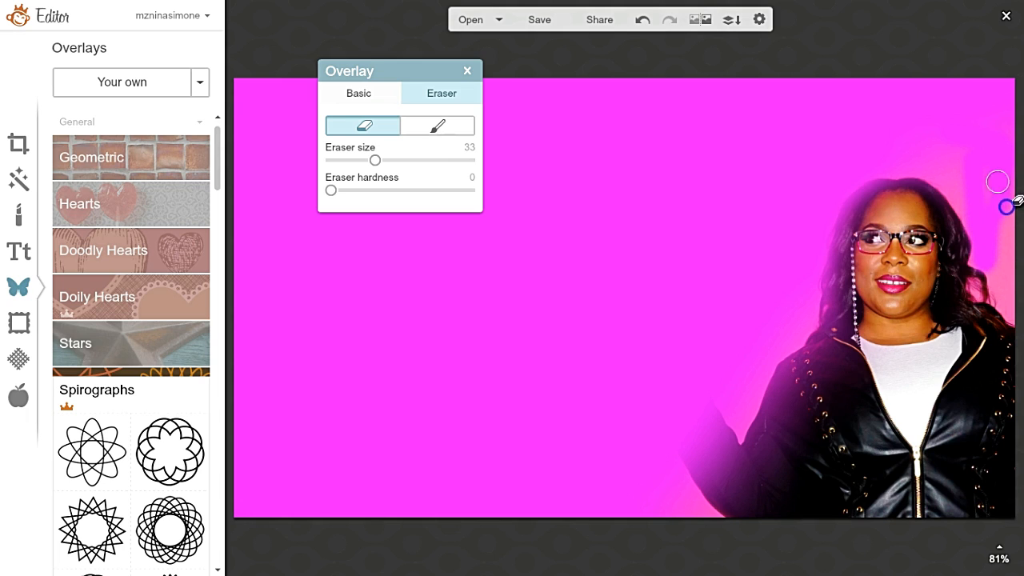
pyautogui.moveTo(944, 98); pyautogui.dragTo(948, 100)
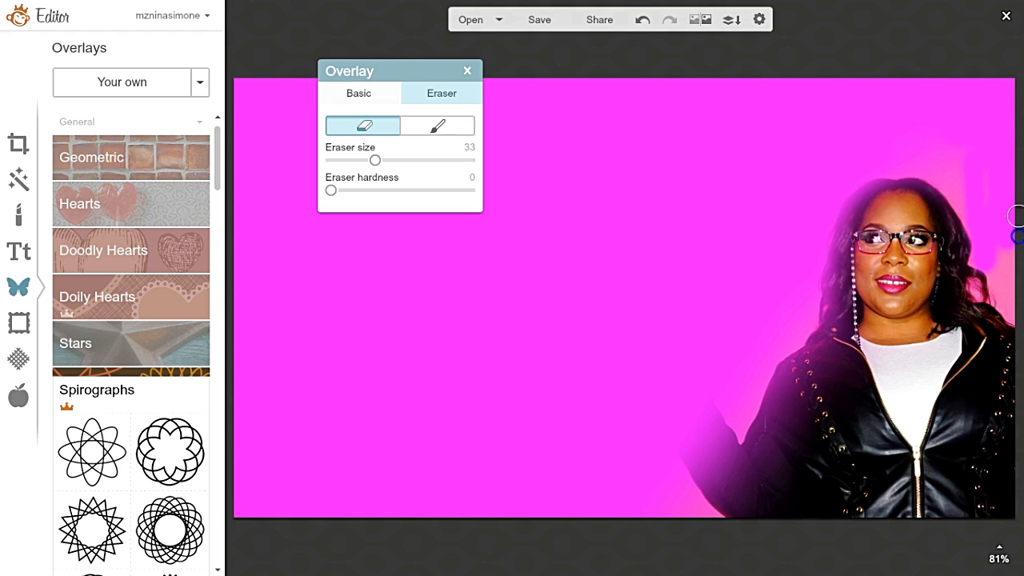
# - Paint back the faded edge of the woman's hair with the restore brush at size 33
pyautogui.click(449, 128)
pyautogui.moveTo(838, 218); pyautogui.dragTo(925, 209)
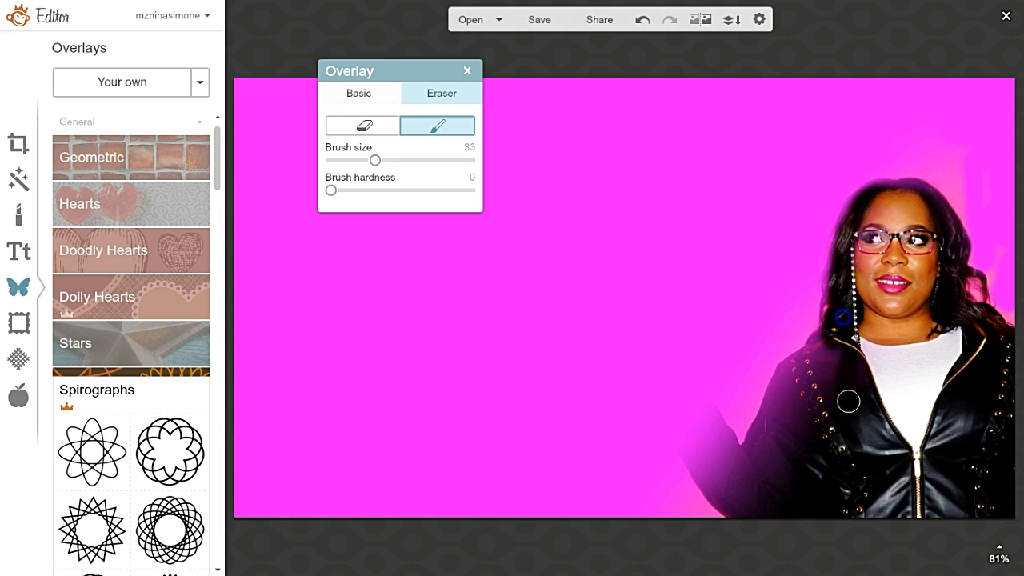
pyautogui.click(357, 136)
# - Set the restore brush to size 68 and paint back the hair along the earring side of the woman's face in close-up
pyautogui.moveTo(382, 162)
pyautogui.mouseDown()
pyautogui.moveTo(446, 171)
pyautogui.moveTo(425, 174)
pyautogui.mouseUp()
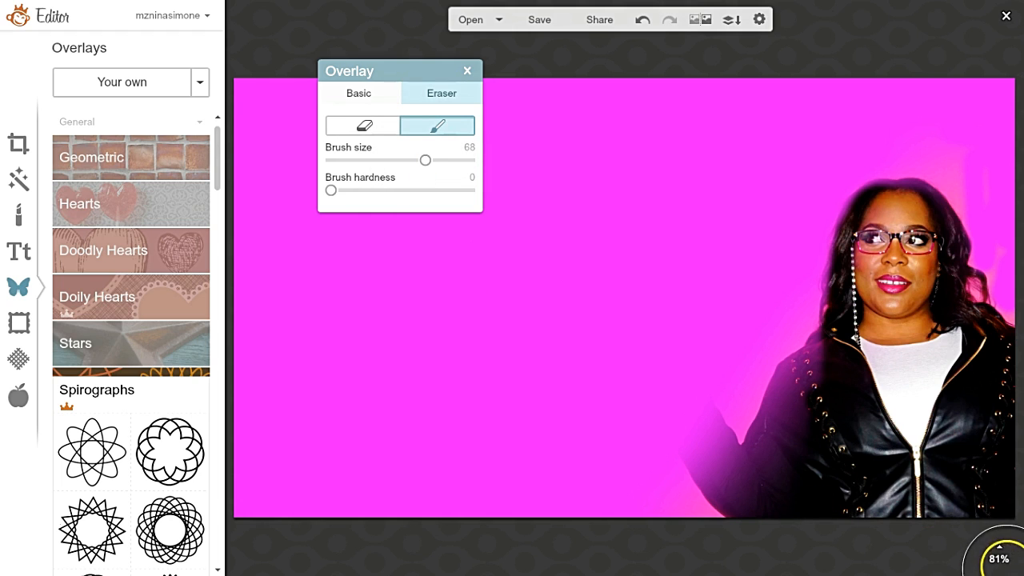
pyautogui.click(1001, 556)
pyautogui.moveTo(1004, 480); pyautogui.dragTo(1001, 469)
pyautogui.click(878, 536)
pyautogui.moveTo(912, 531); pyautogui.dragTo(944, 536)
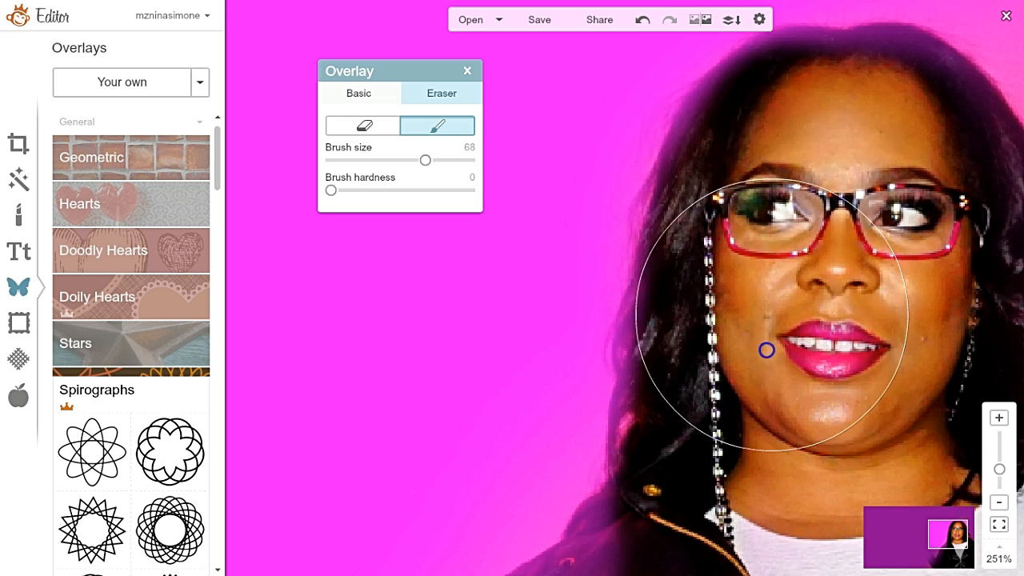
pyautogui.moveTo(761, 393); pyautogui.dragTo(729, 512)
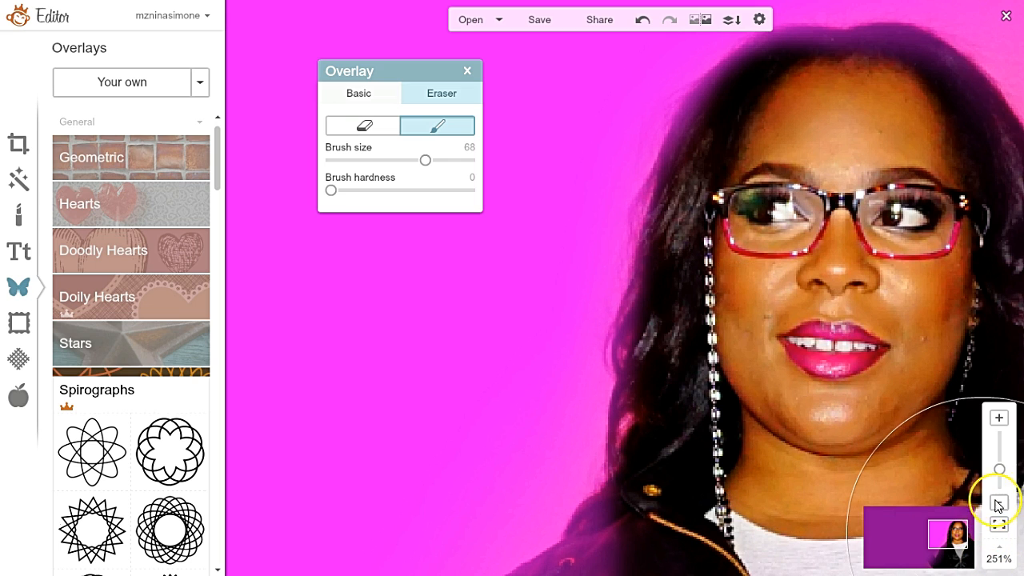
pyautogui.moveTo(1005, 470); pyautogui.dragTo(1002, 480)
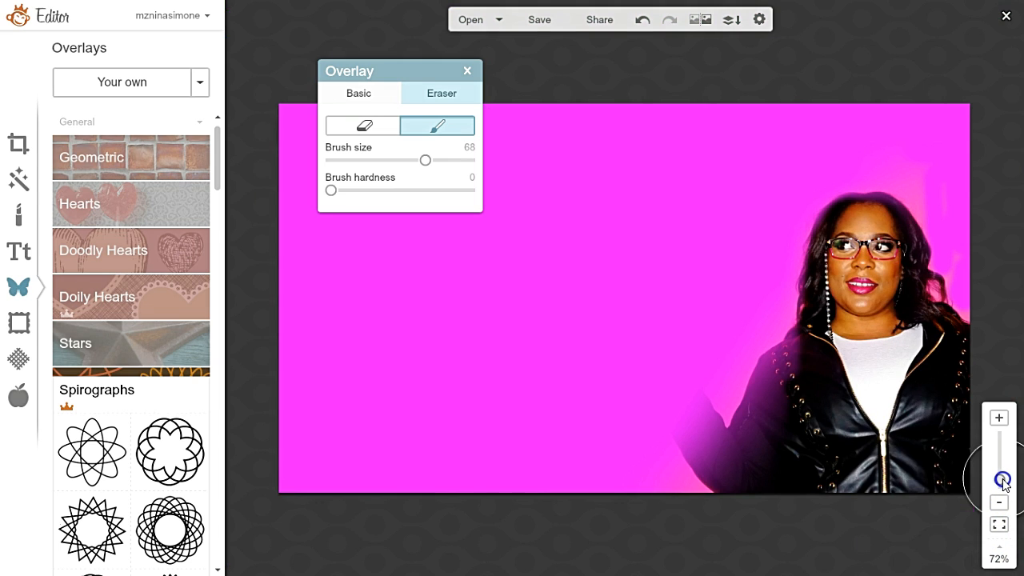
# - Undo the last hair restoration strokes, then paint the entire photo back with the restore brush at size 100 and hardness 100
pyautogui.click(652, 22)
pyautogui.click(651, 22)
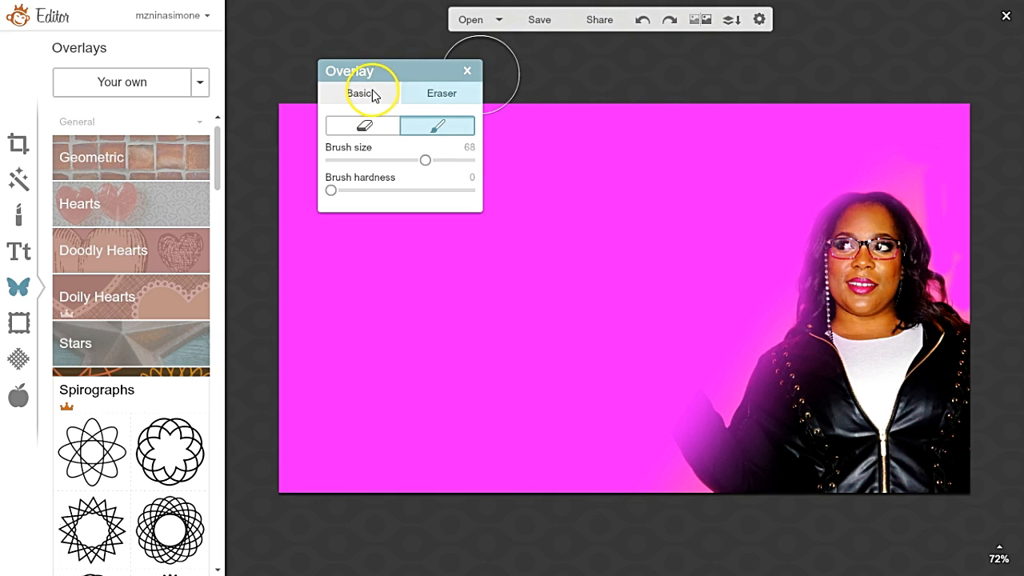
pyautogui.click(432, 94)
pyautogui.click(436, 126)
pyautogui.moveTo(424, 160); pyautogui.dragTo(520, 166)
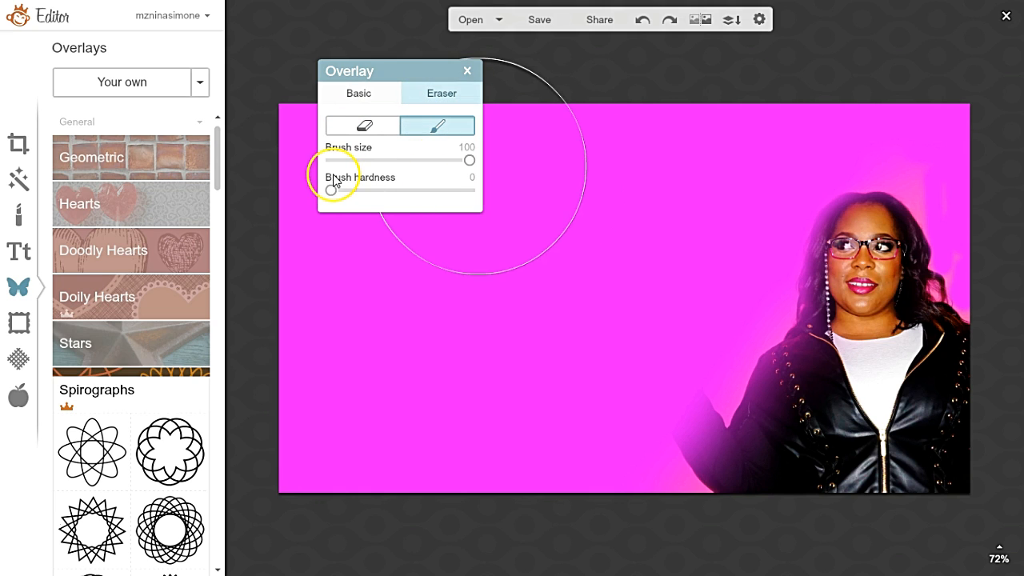
pyautogui.moveTo(331, 190); pyautogui.dragTo(472, 191)
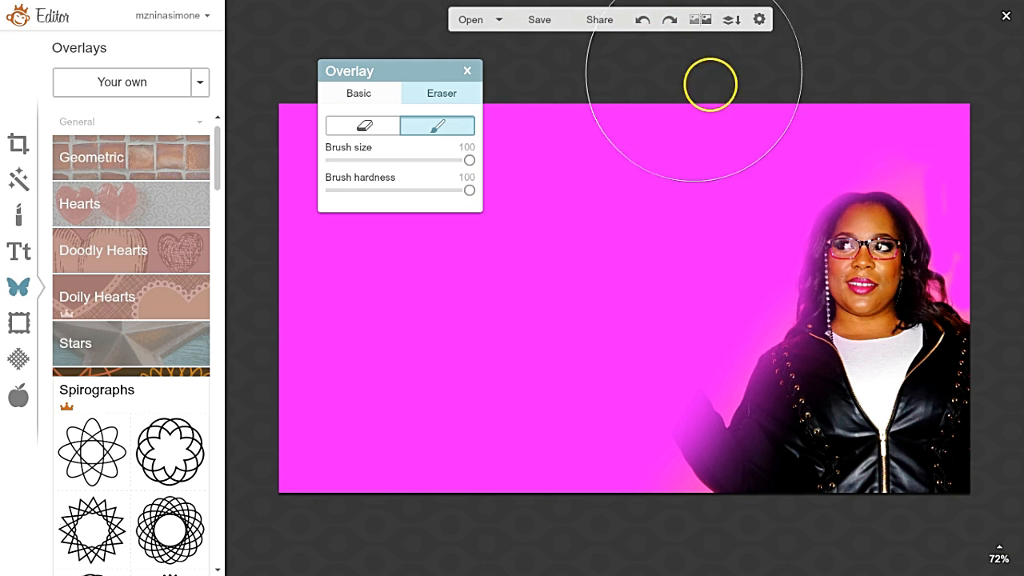
pyautogui.moveTo(876, 205)
pyautogui.mouseDown()
pyautogui.moveTo(921, 181)
pyautogui.moveTo(571, 66)
pyautogui.moveTo(217, 199)
pyautogui.moveTo(229, 95)
pyautogui.moveTo(295, 400)
pyautogui.moveTo(400, 499)
pyautogui.moveTo(757, 481)
pyautogui.moveTo(973, 395)
pyautogui.moveTo(870, 252)
pyautogui.moveTo(667, 219)
pyautogui.moveTo(819, 222)
pyautogui.moveTo(645, 353)
pyautogui.moveTo(713, 203)
pyautogui.moveTo(485, 313)
pyautogui.moveTo(515, 389)
pyautogui.moveTo(813, 272)
pyautogui.mouseUp()
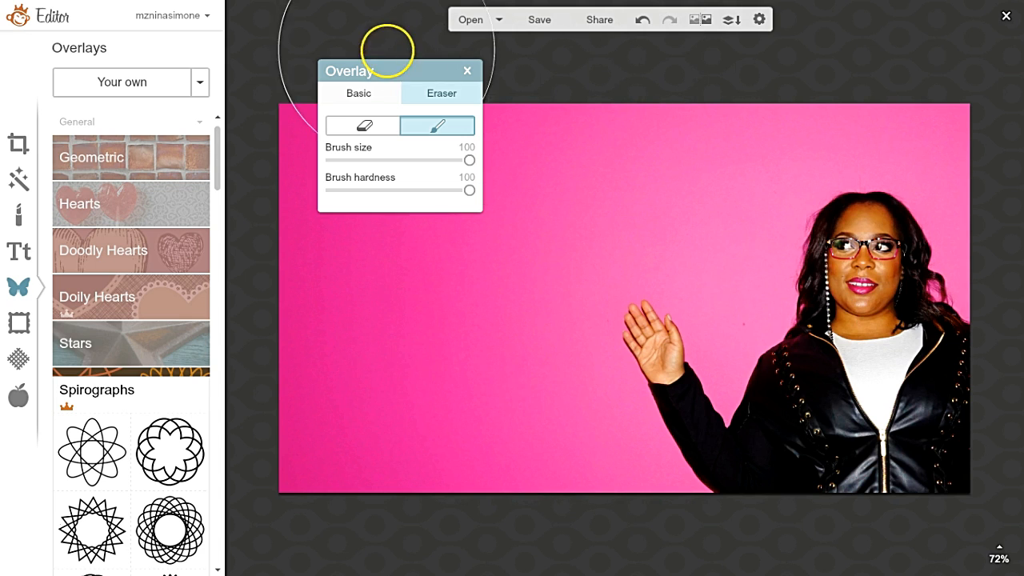
# - Reselect the photo overlay, show its blend mode choices, and nudge the photo slightly to the right
pyautogui.click(472, 72)
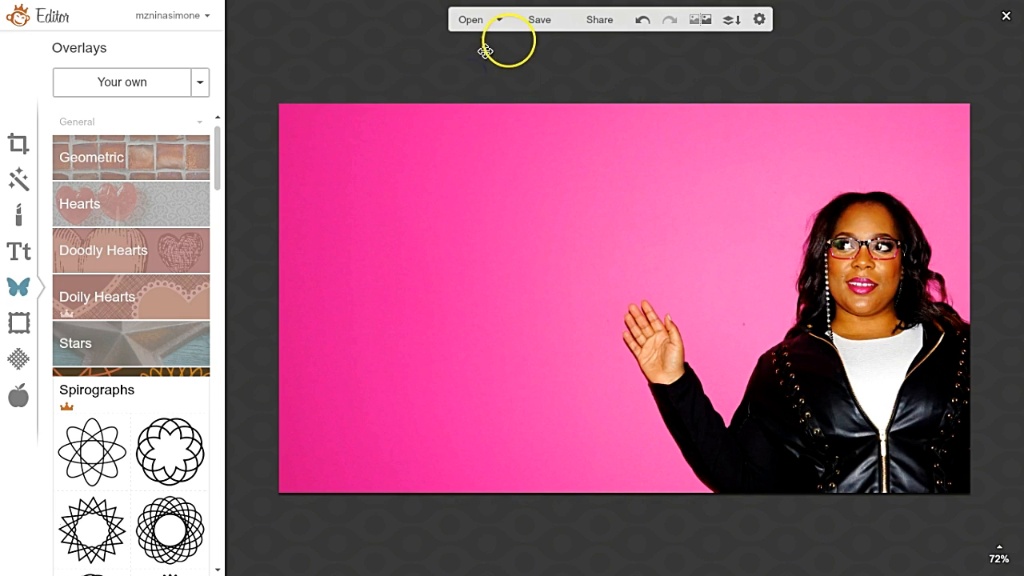
pyautogui.click(414, 139)
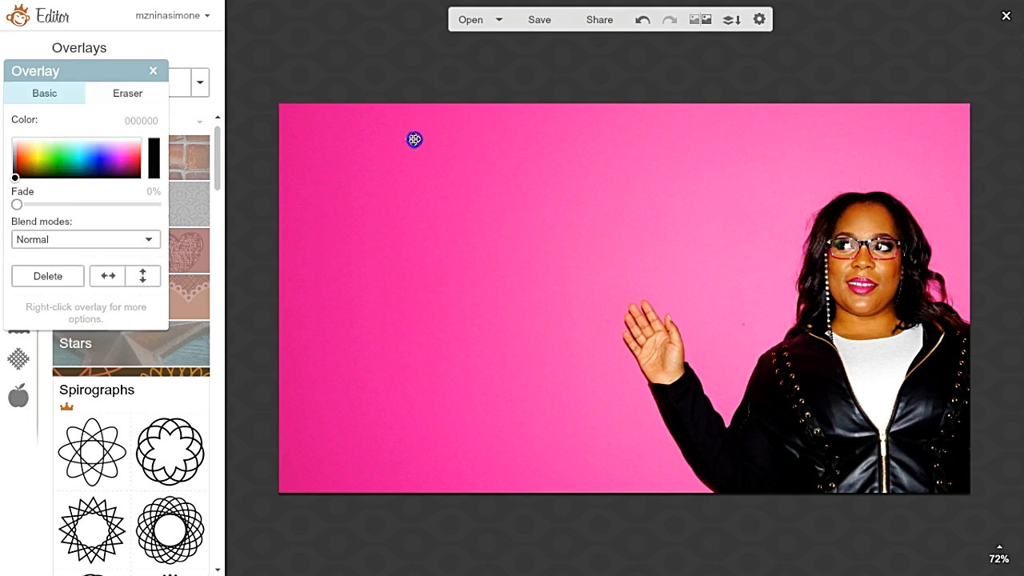
pyautogui.click(88, 240)
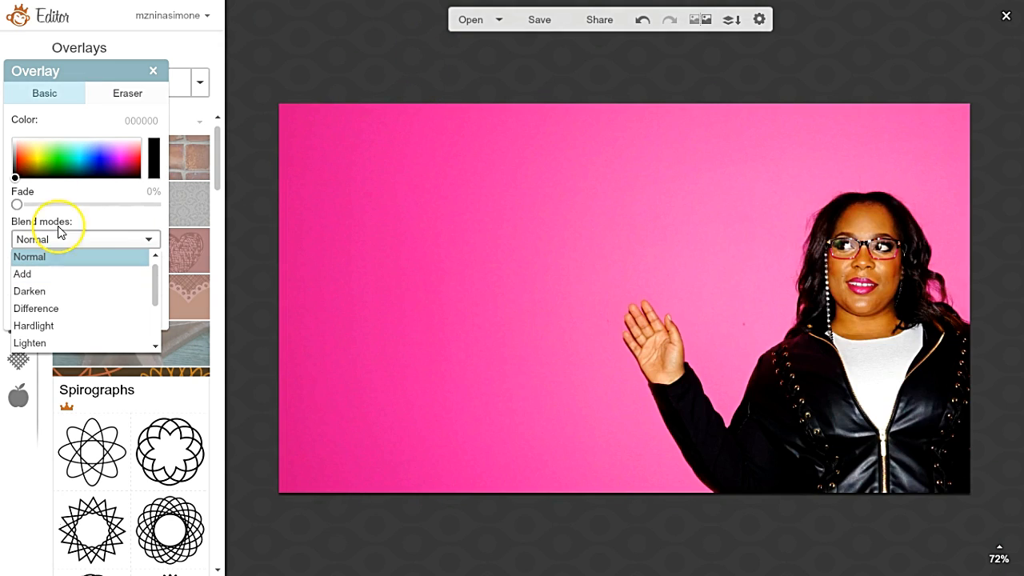
pyautogui.moveTo(340, 71); pyautogui.dragTo(344, 69)
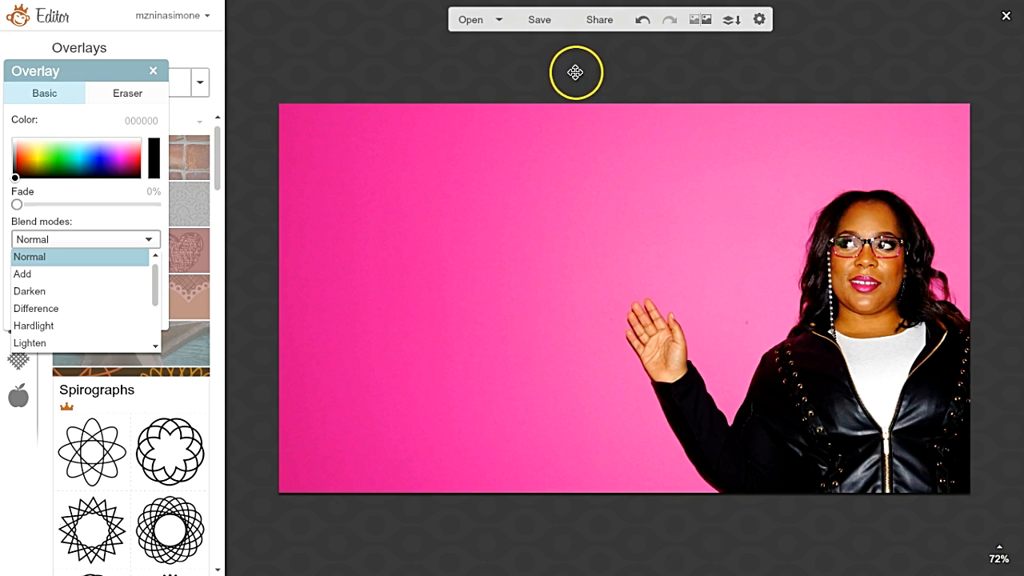
# - Shift the photo overlay slightly further right and flatten it into the pink canvas
pyautogui.moveTo(590, 229); pyautogui.dragTo(567, 227)
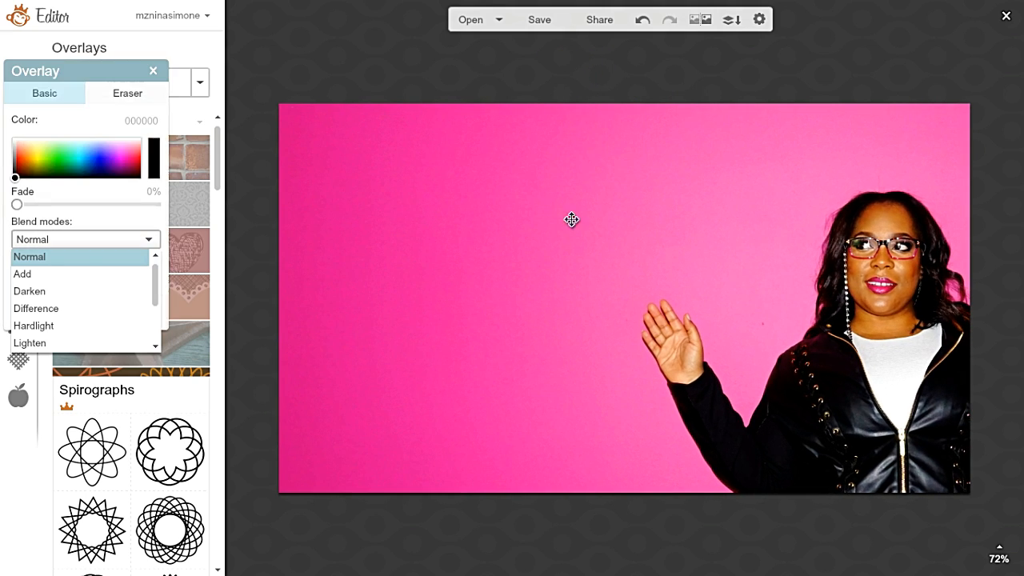
pyautogui.click(730, 22)
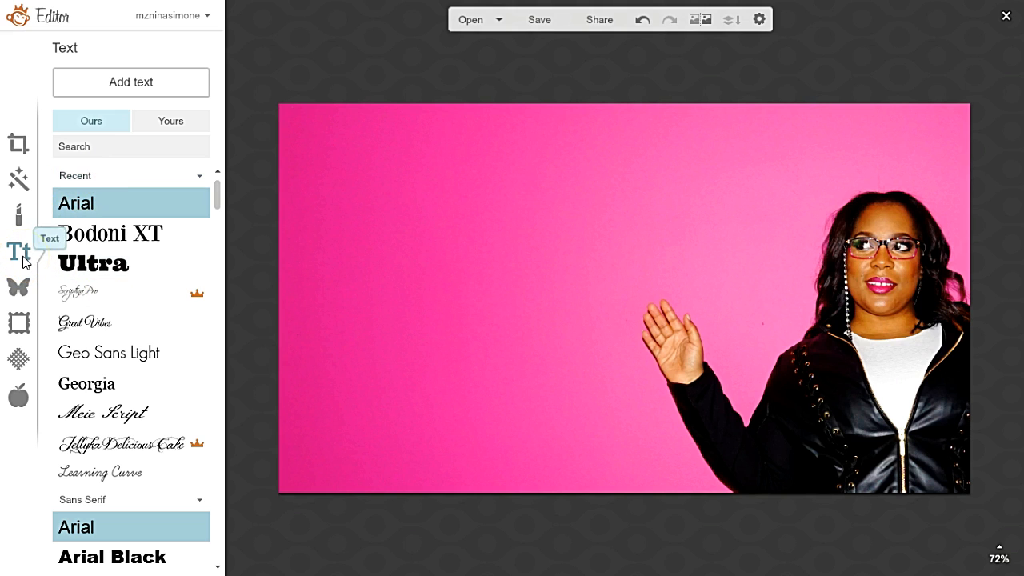
# - Browse the built-in text fonts from the recent ones through the sans serif, serif and handwriting groups
pyautogui.scroll(-1, 116, 269)
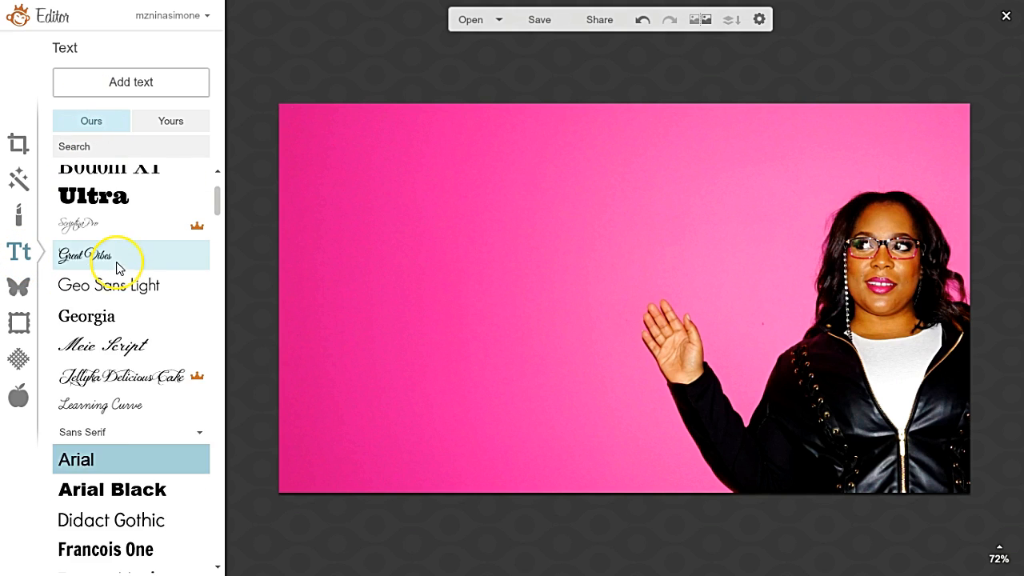
pyautogui.scroll(-1, 190, 242)
pyautogui.scroll(-1, 214, 210)
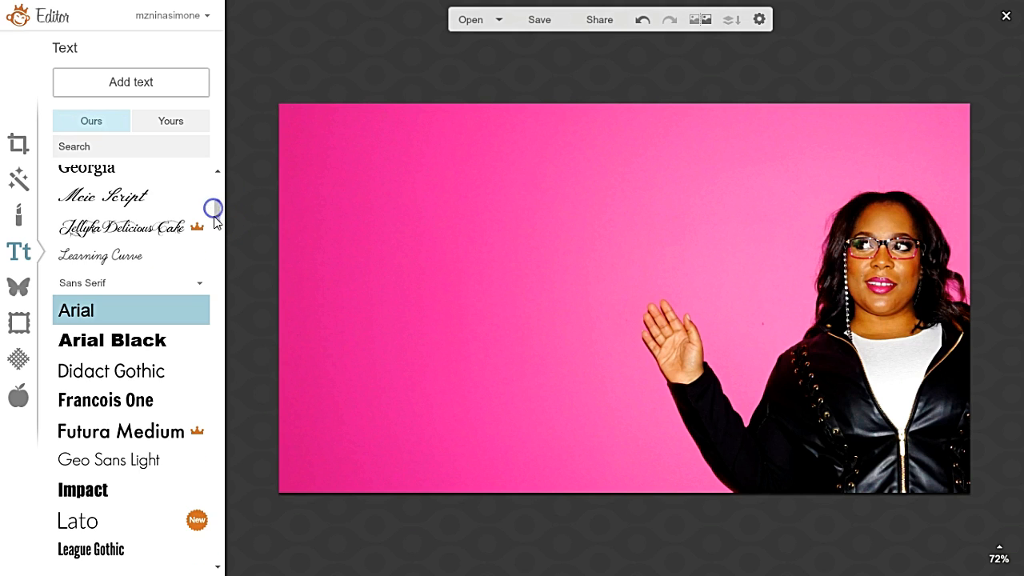
pyautogui.moveTo(217, 220)
pyautogui.mouseDown()
pyautogui.moveTo(218, 190)
pyautogui.moveTo(208, 240)
pyautogui.moveTo(211, 229)
pyautogui.mouseUp()
pyautogui.click(197, 271)
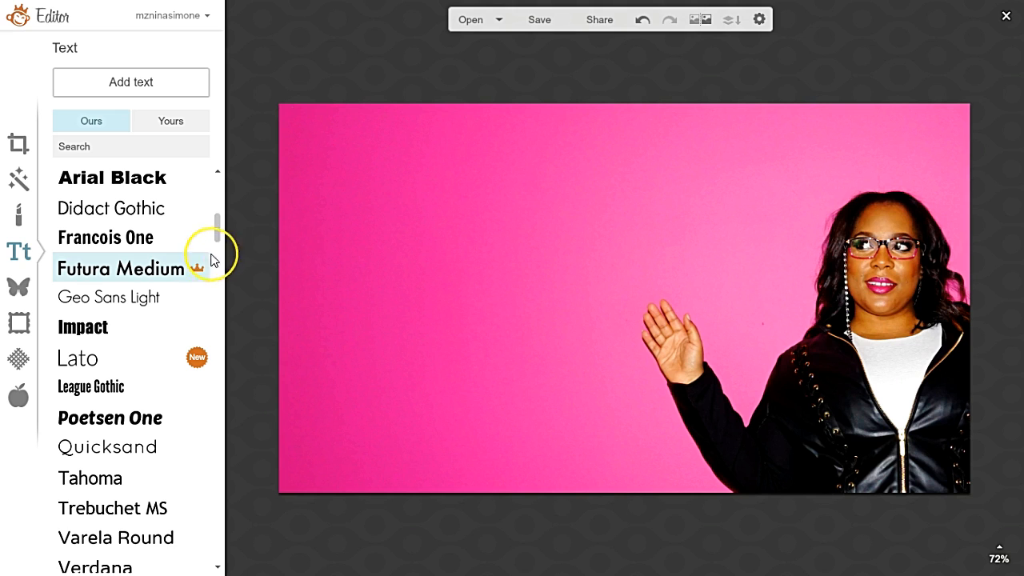
pyautogui.moveTo(218, 228); pyautogui.dragTo(211, 306)
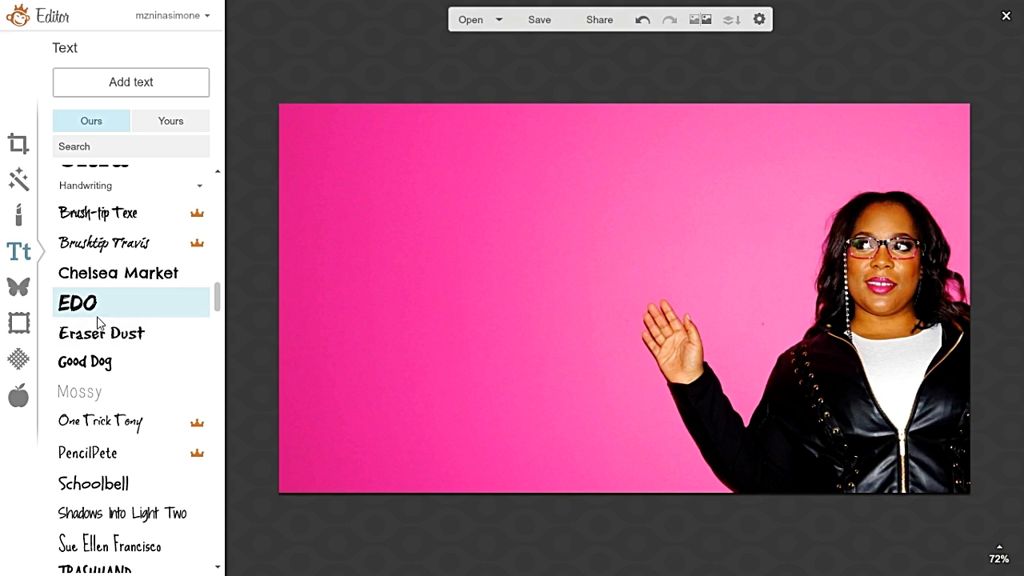
pyautogui.scroll(3, 148, 313)
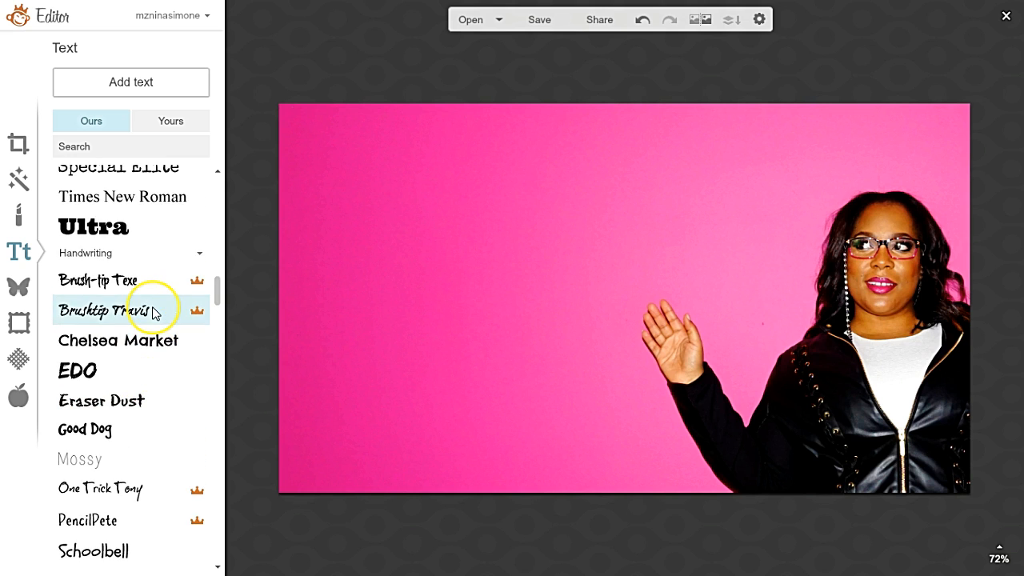
pyautogui.scroll(8, 148, 306)
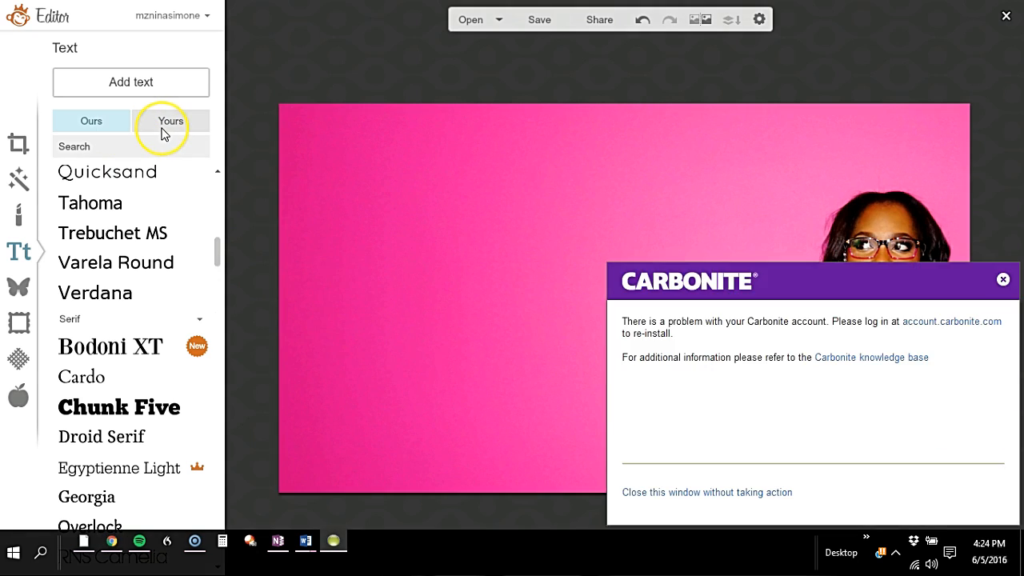
# - Add a text box reading "Facebook" using the OptimusPrincepsSemiB... font from the computer's own fonts
pyautogui.click(162, 128)
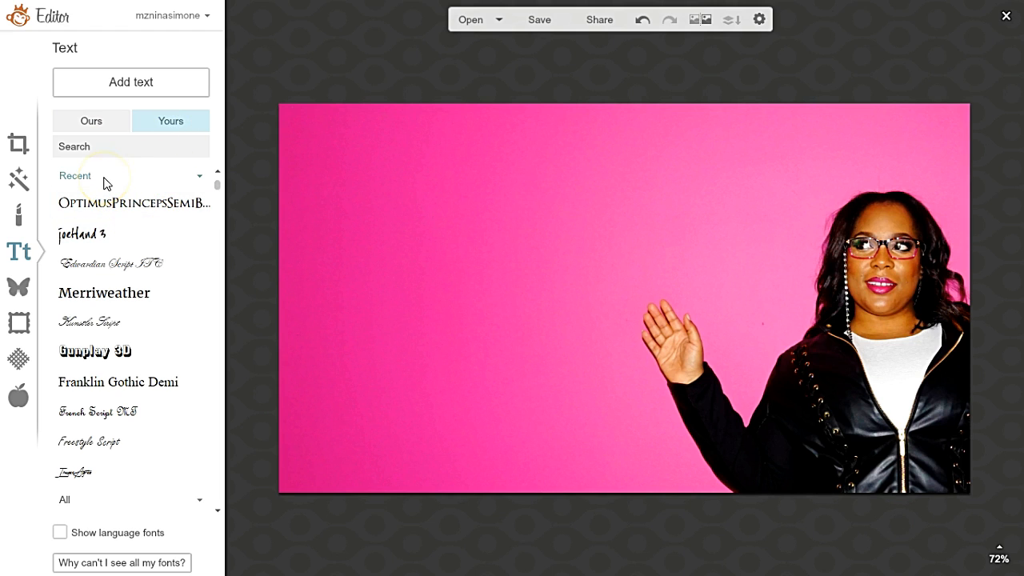
pyautogui.click(165, 126)
pyautogui.click(138, 213)
pyautogui.click(148, 93)
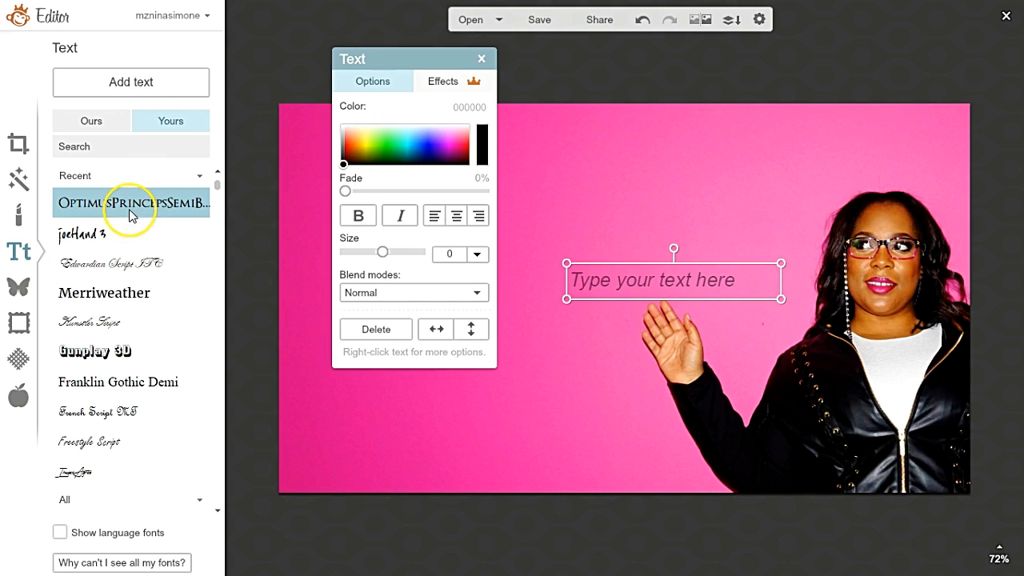
pyautogui.click(619, 278)
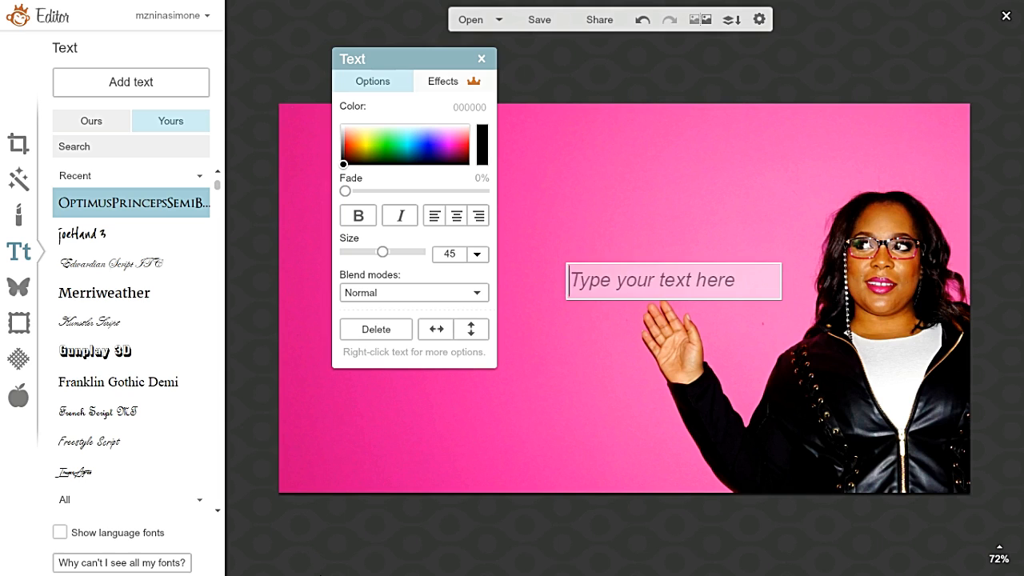
pyautogui.write('FACE')
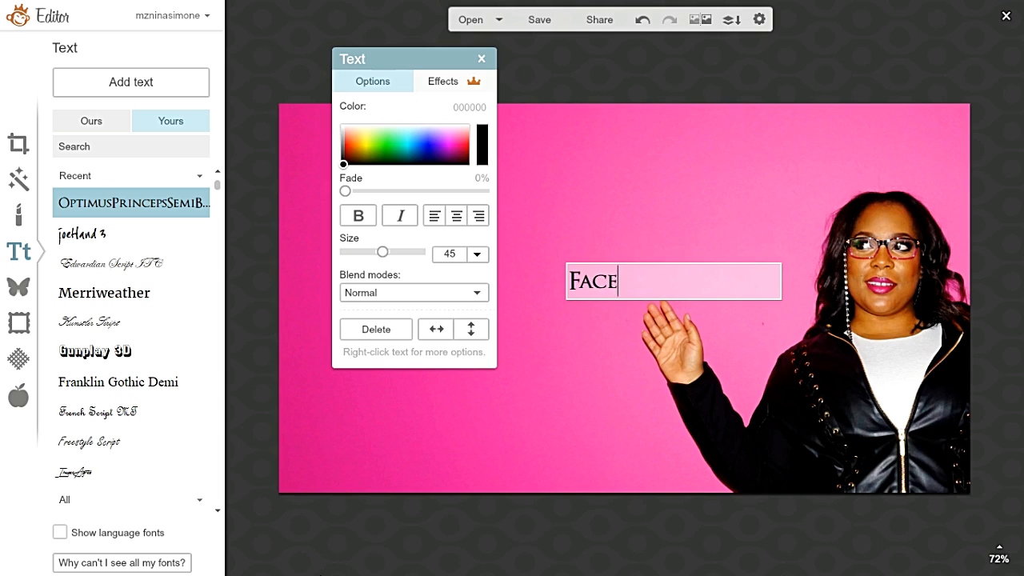
pyautogui.write('BOOK')
pyautogui.press('Return')
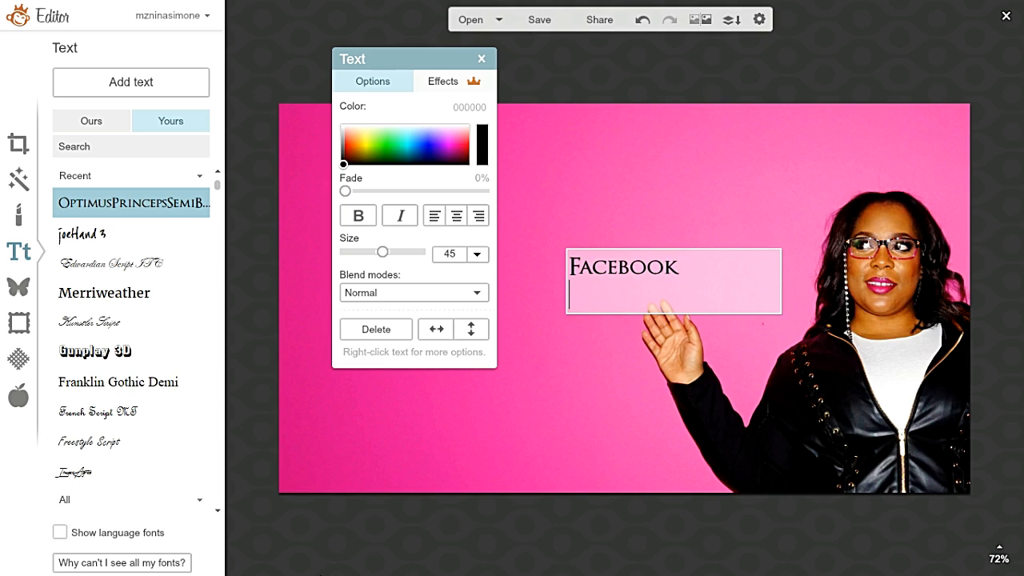
pyautogui.press('BackSpace')
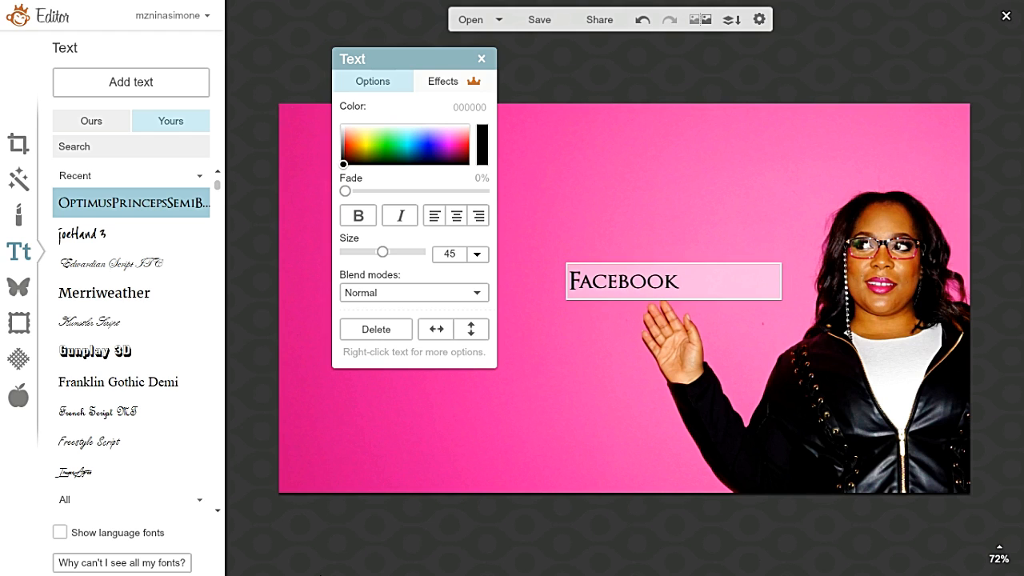
# - Move the "Facebook" text box to the upper left edge of the canvas and widen it to just past the raised hand
pyautogui.click(613, 292)
pyautogui.moveTo(599, 291); pyautogui.dragTo(327, 213)
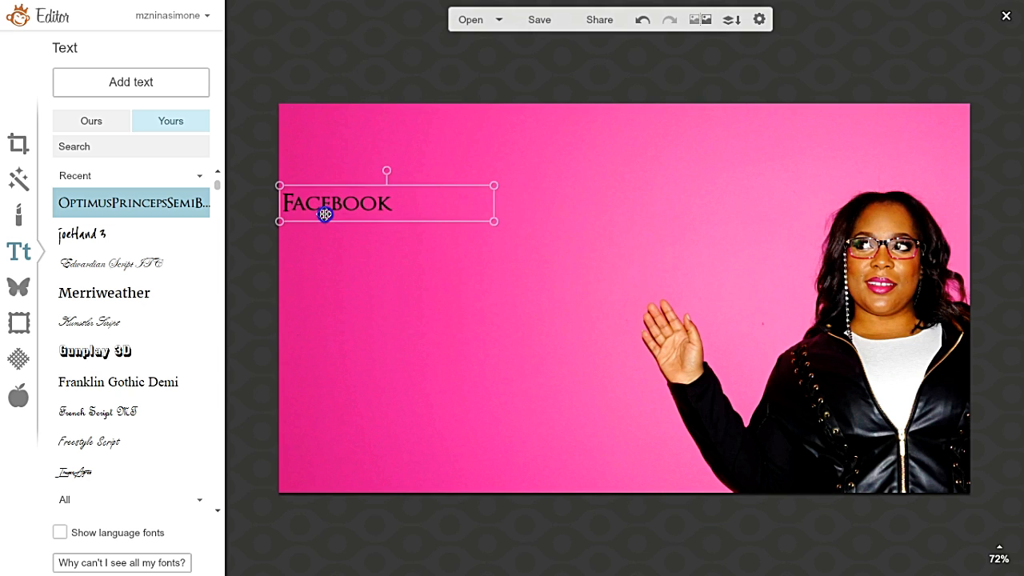
pyautogui.moveTo(494, 203); pyautogui.dragTo(750, 216)
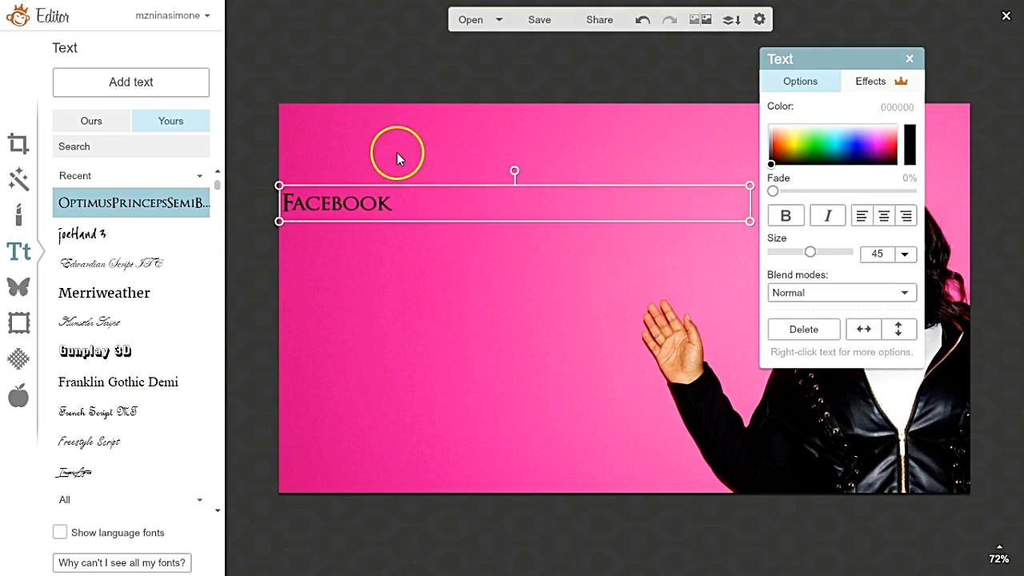
# - Centre-align the "Facebook" text and enlarge it to size 160
pyautogui.click(884, 216)
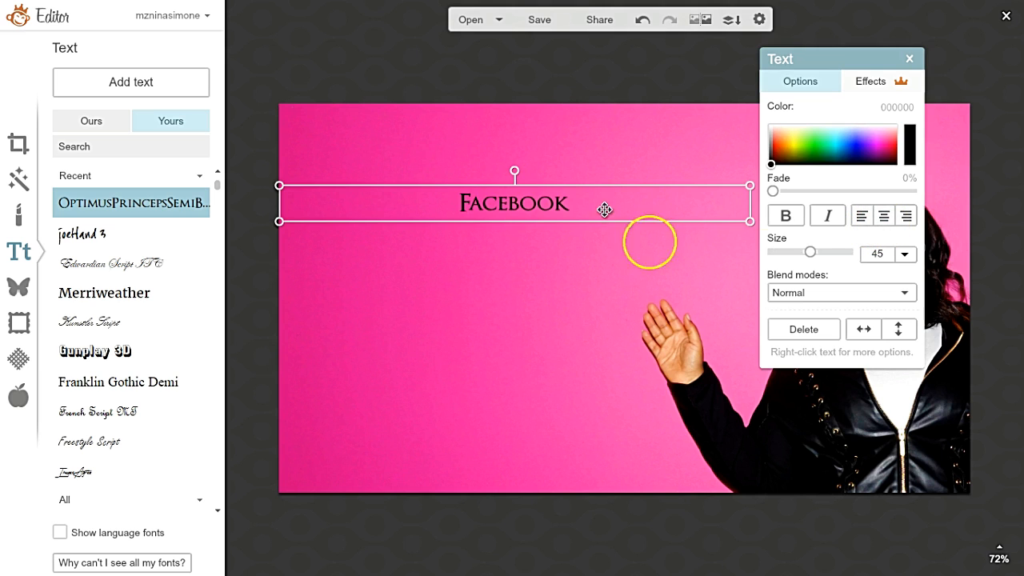
pyautogui.moveTo(811, 255); pyautogui.dragTo(846, 258)
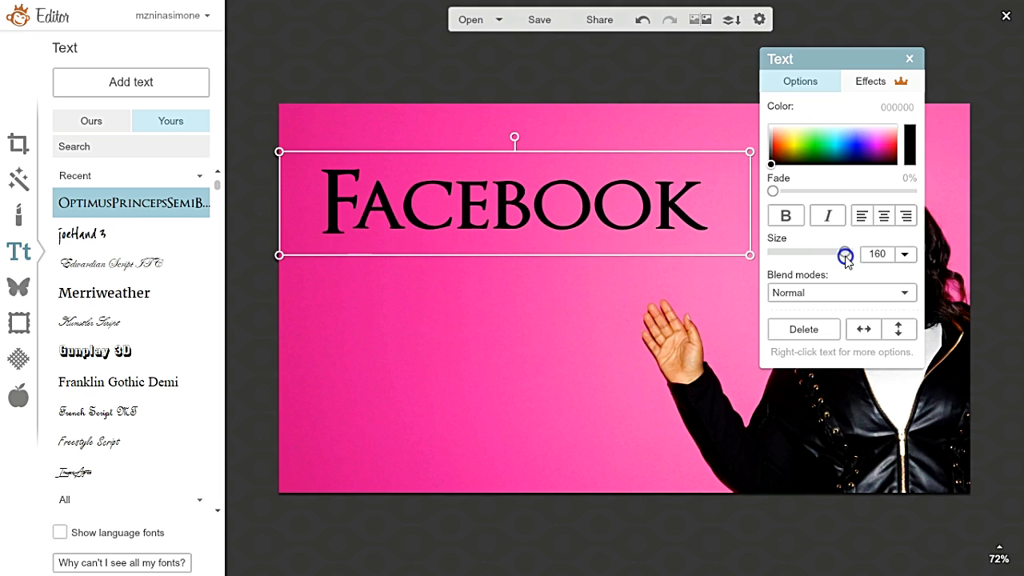
pyautogui.click(500, 285)
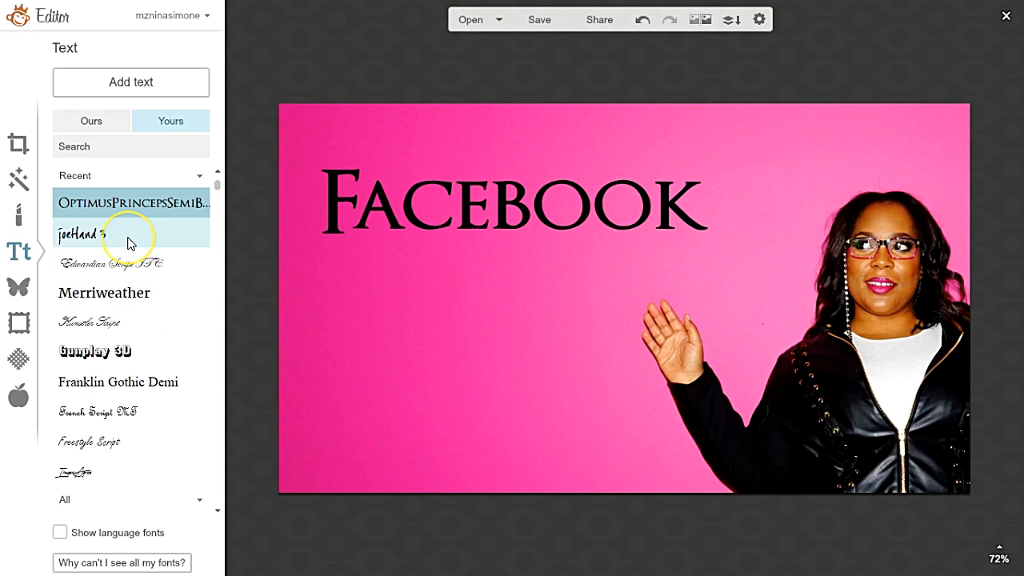
# - Add a second text box below "Facebook" reading "Events" in a handwritten script font from the computer's own fonts
pyautogui.scroll(-1, 128, 240)
pyautogui.scroll(-3, 128, 242)
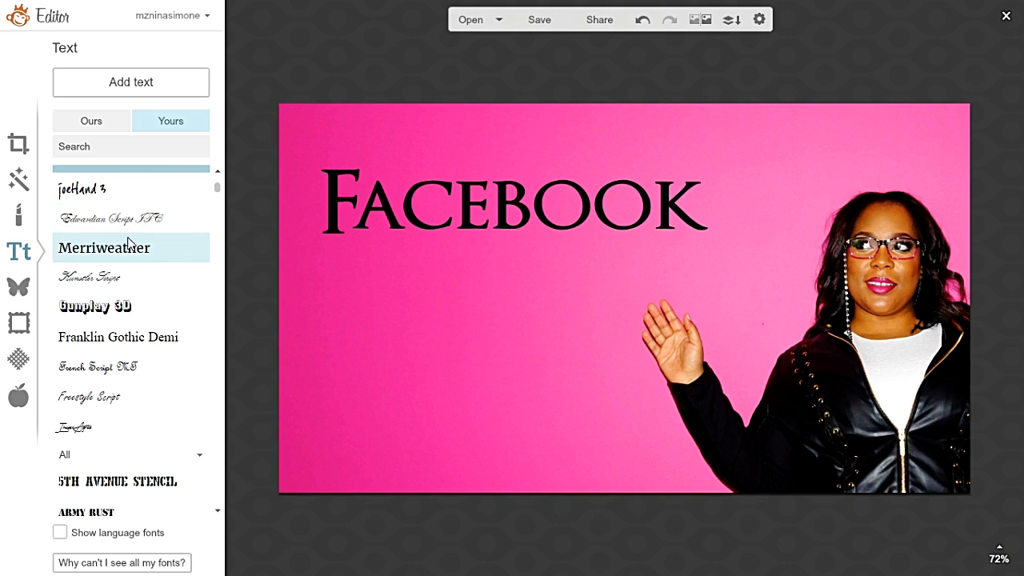
pyautogui.scroll(1, 100, 370)
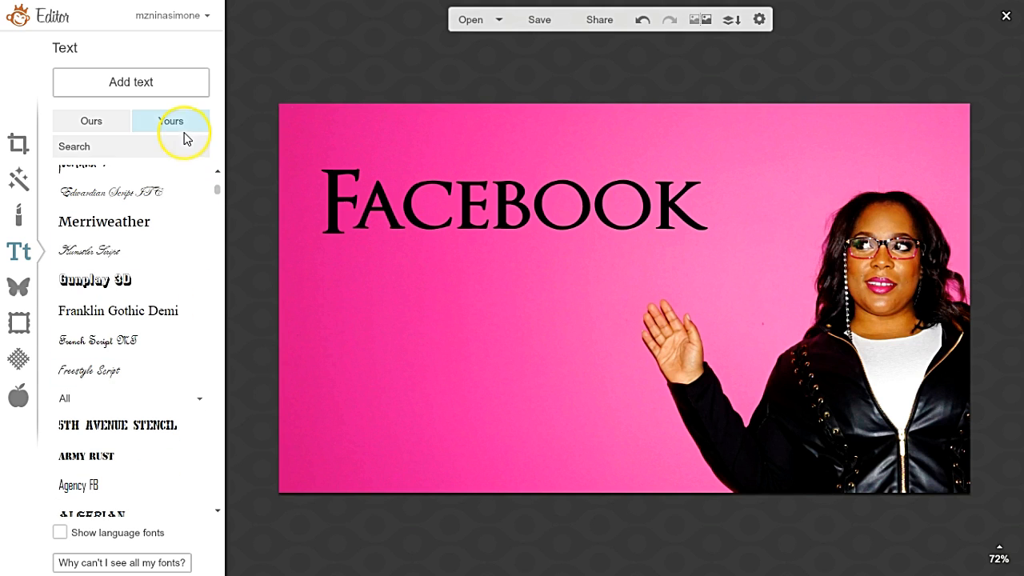
pyautogui.click(132, 84)
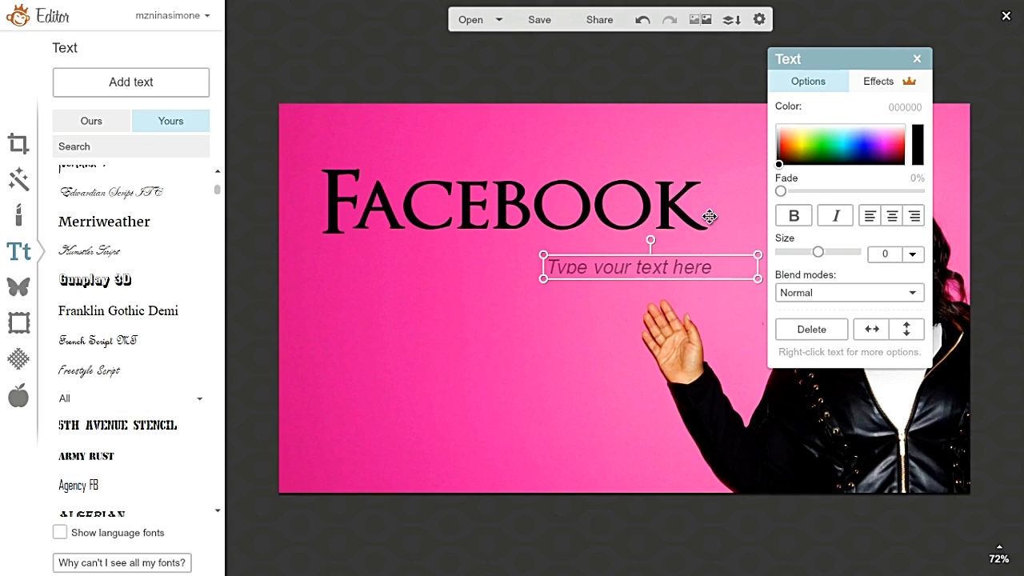
pyautogui.click(684, 264)
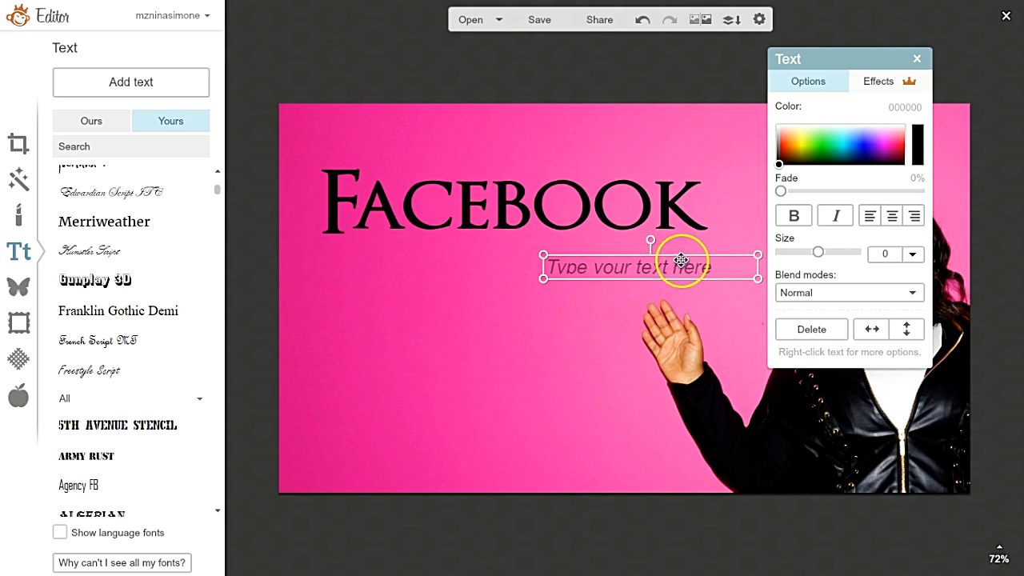
pyautogui.click(661, 270)
pyautogui.click(654, 230)
pyautogui.write('Events')
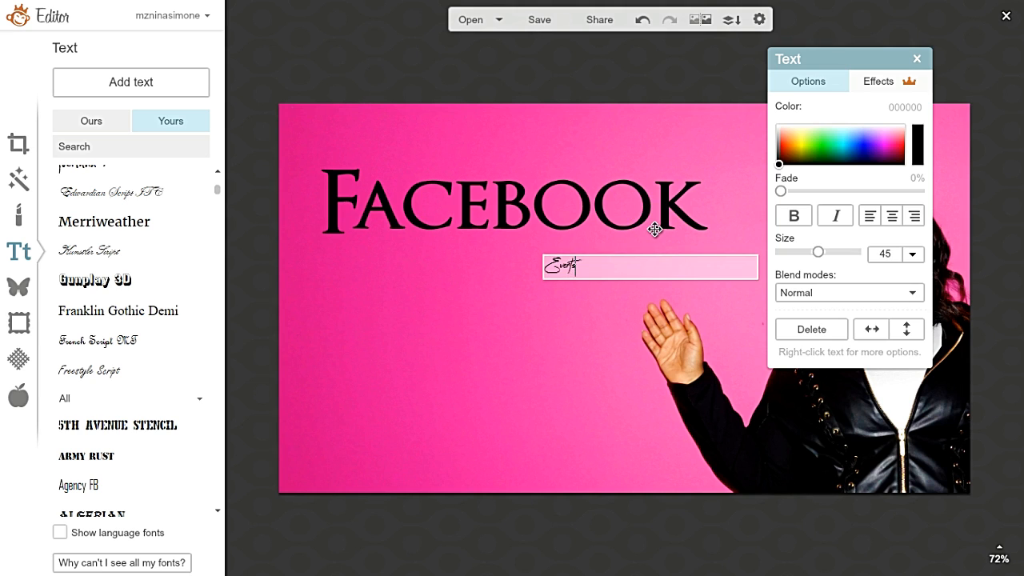
# - Move the "Events" text box to the canvas's left edge beneath "Facebook" and stretch it to slightly beyond that word's width
pyautogui.click(583, 333)
pyautogui.click(587, 290)
pyautogui.moveTo(588, 265); pyautogui.dragTo(322, 262)
pyautogui.moveTo(493, 263); pyautogui.dragTo(857, 263)
pyautogui.click(697, 207)
pyautogui.click(704, 276)
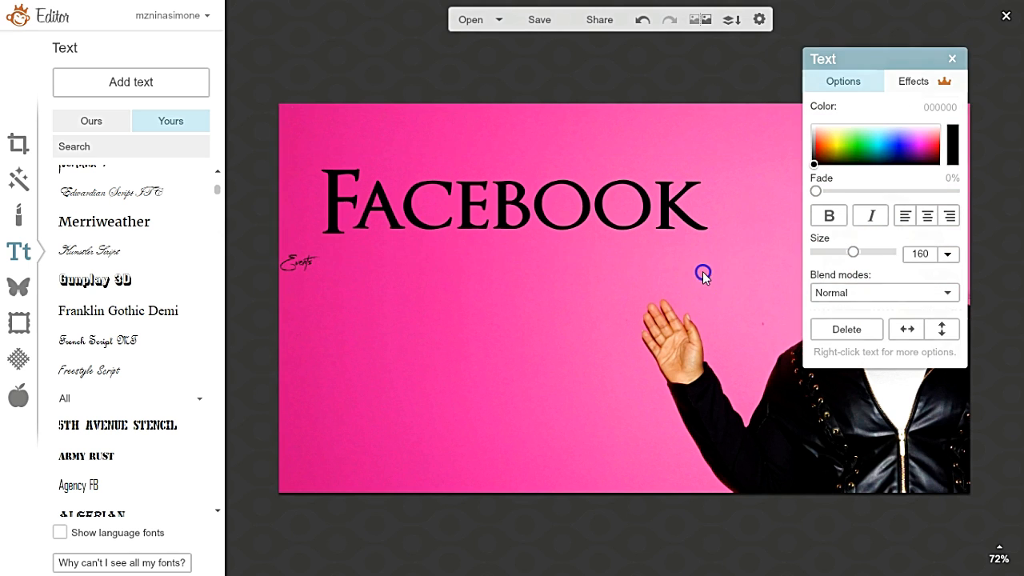
pyautogui.click(304, 260)
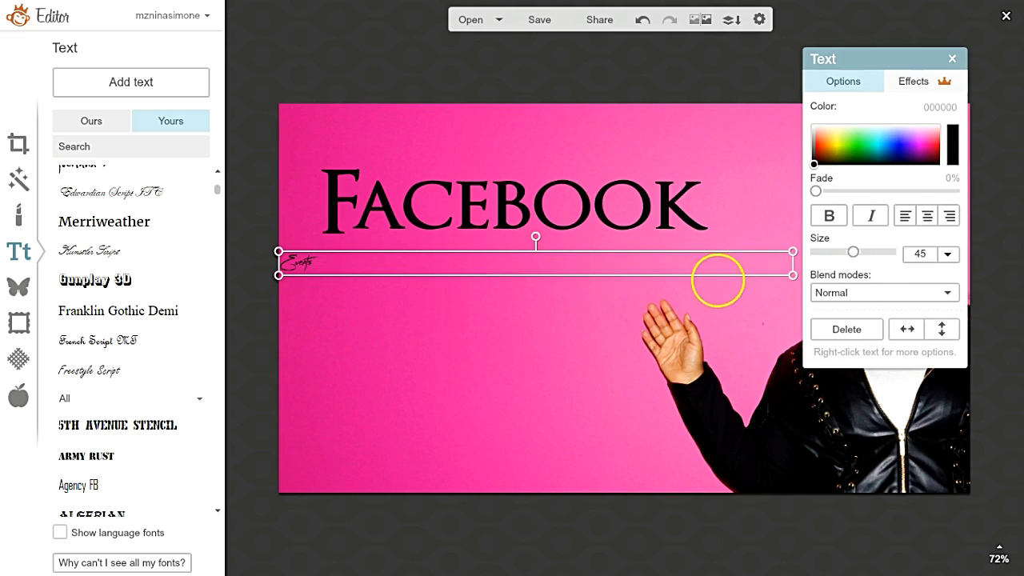
pyautogui.moveTo(772, 263); pyautogui.dragTo(735, 262)
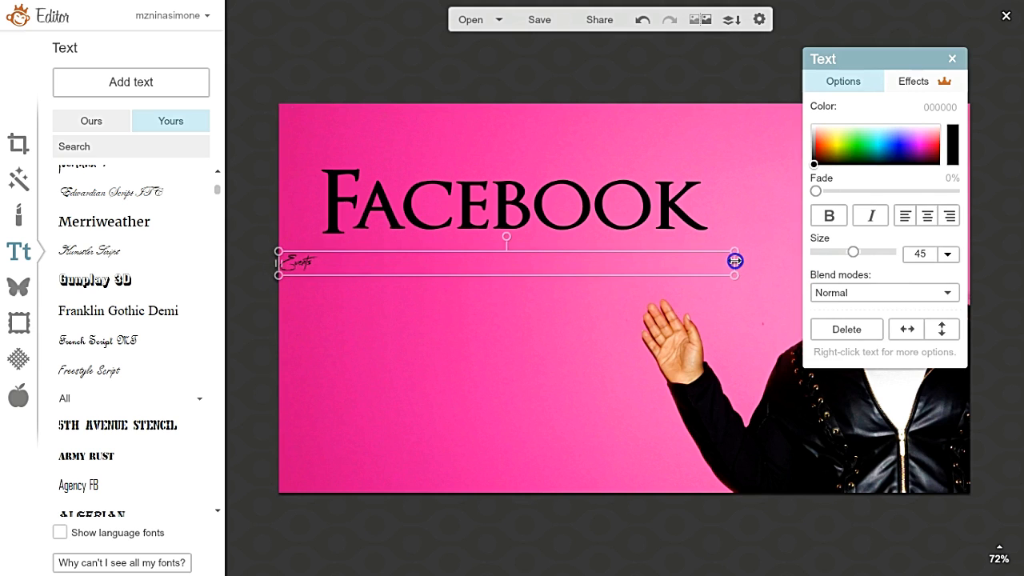
# - Centre-align the "Events" text and enlarge it to size 179, positioned just clear of "Facebook"
pyautogui.click(927, 216)
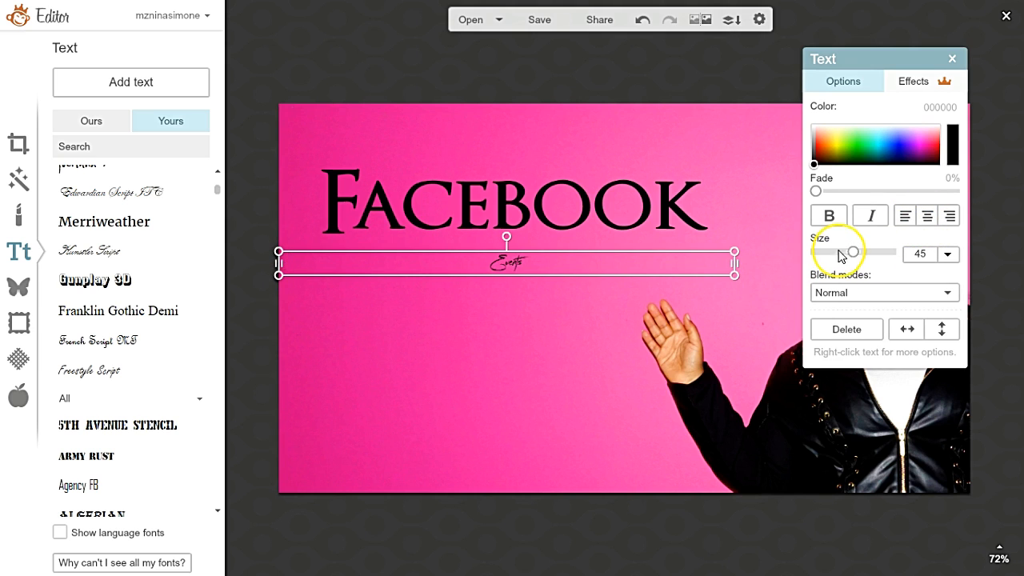
pyautogui.moveTo(853, 252); pyautogui.dragTo(899, 255)
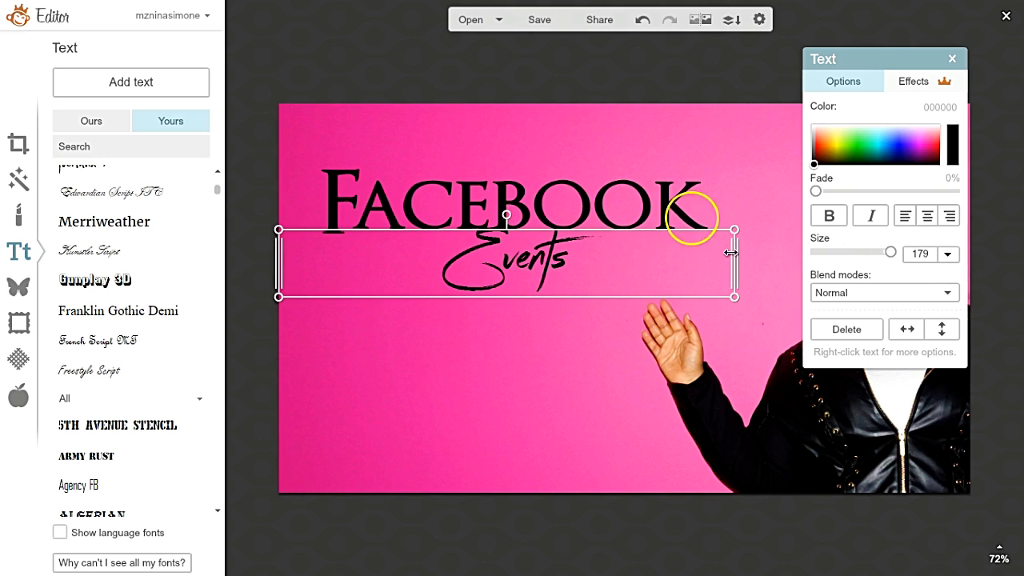
pyautogui.moveTo(551, 272); pyautogui.dragTo(550, 286)
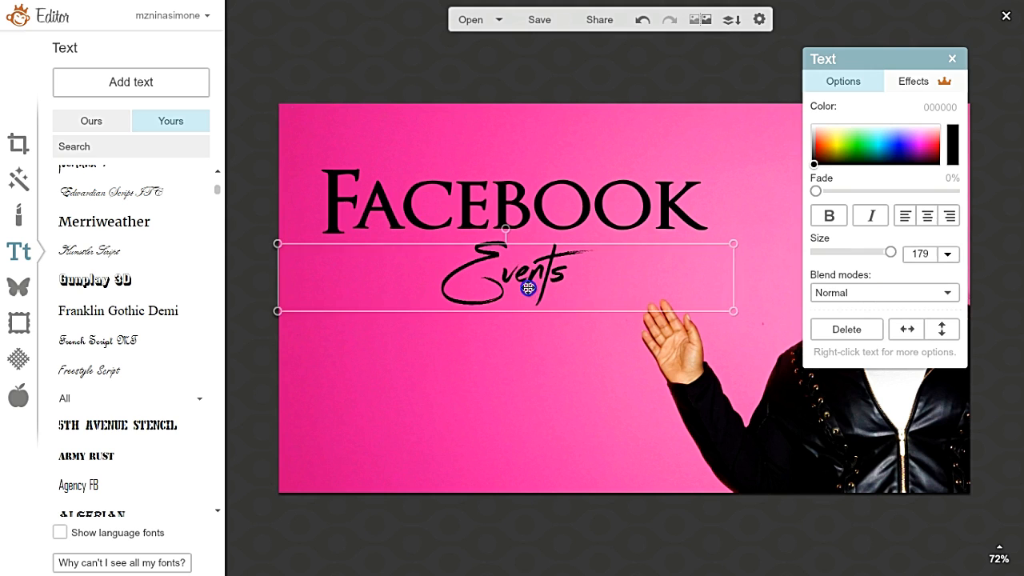
# - Set the "Events" text size to 250 and shift it slightly down and left beneath "Facebook"
pyautogui.click(930, 254)
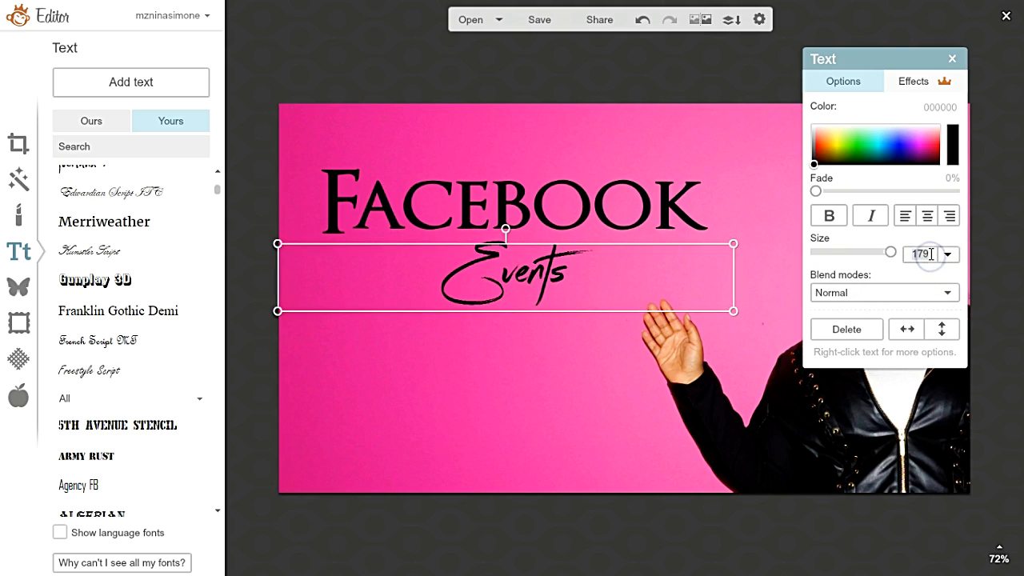
pyautogui.write('250')
pyautogui.press('Return')
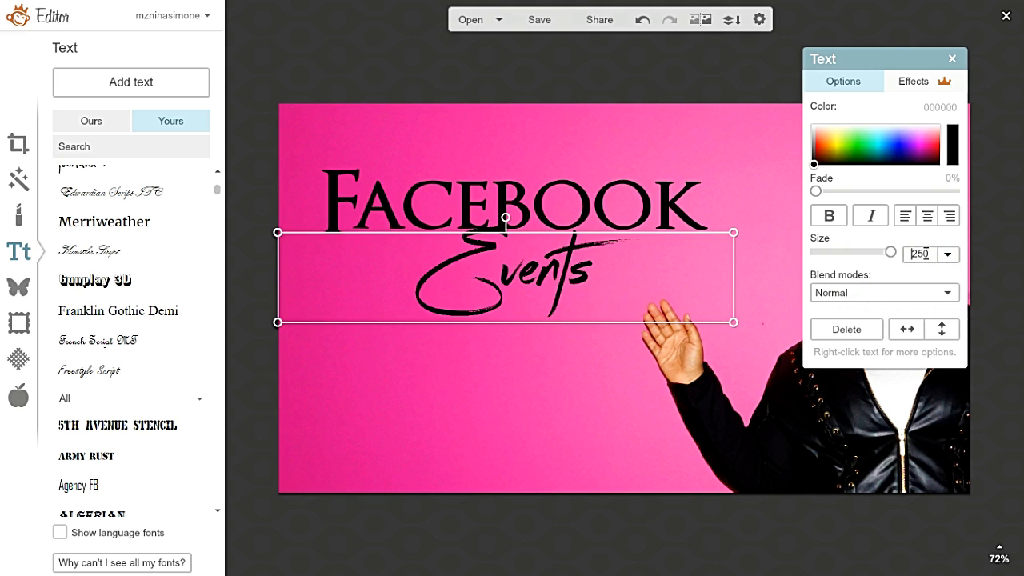
pyautogui.moveTo(575, 313); pyautogui.dragTo(568, 312)
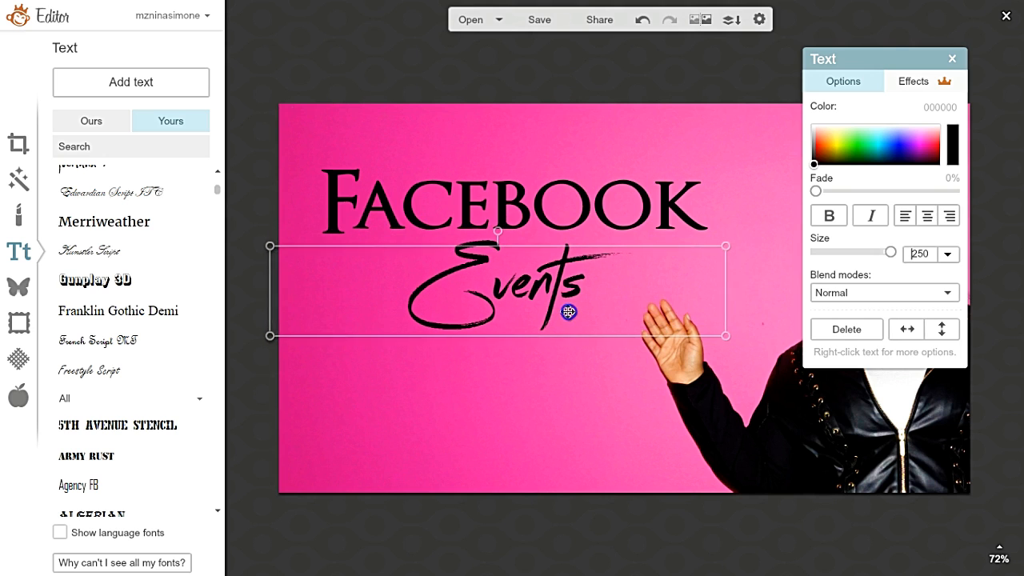
# - Apply the default Drop Shadow effect to the "Events" text and return to its basic text options
pyautogui.click(905, 83)
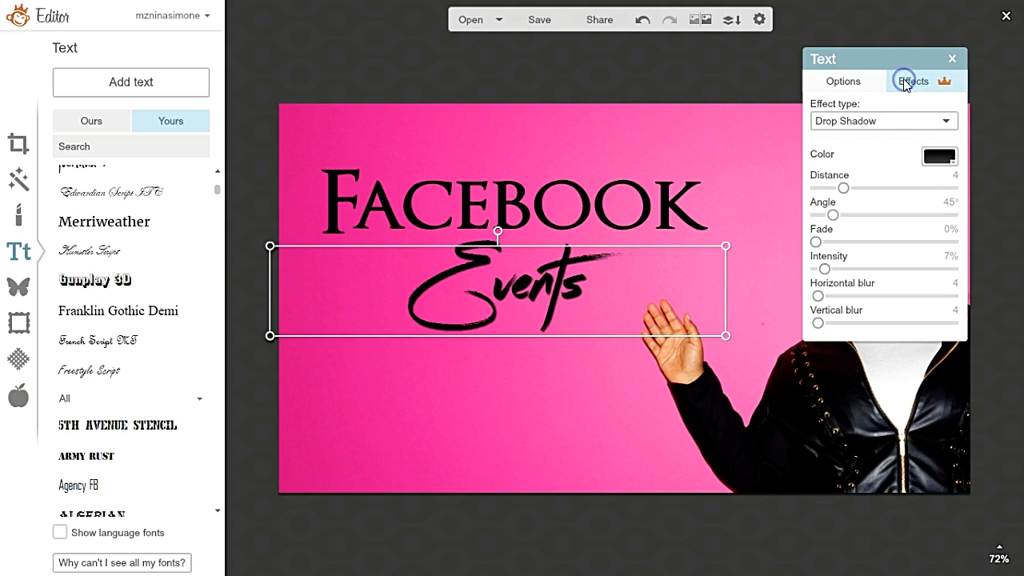
pyautogui.click(845, 82)
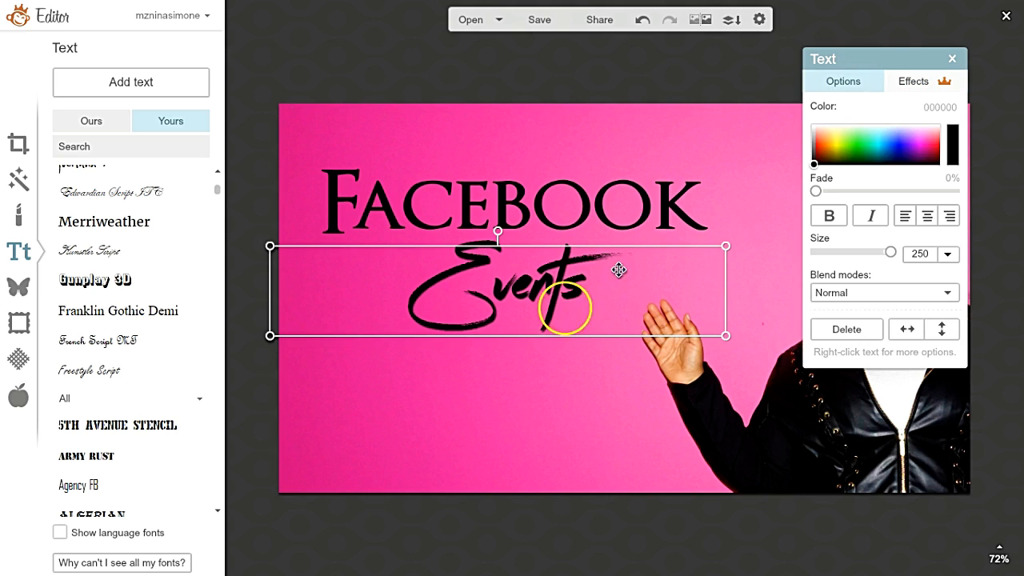
# - Recolour the "Events" text to near-white (fdfffc)
pyautogui.rightClick(548, 297)
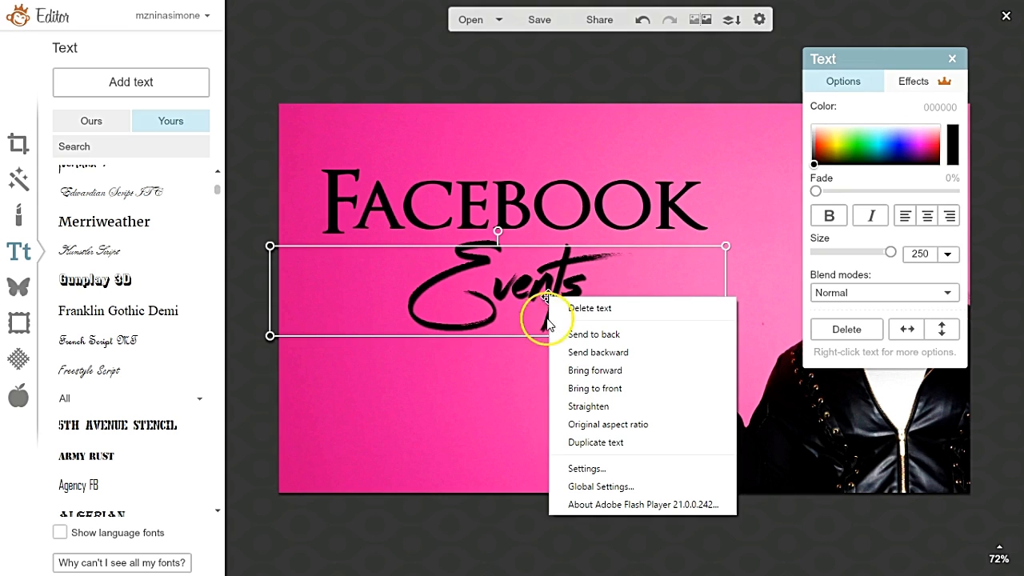
pyautogui.click(498, 308)
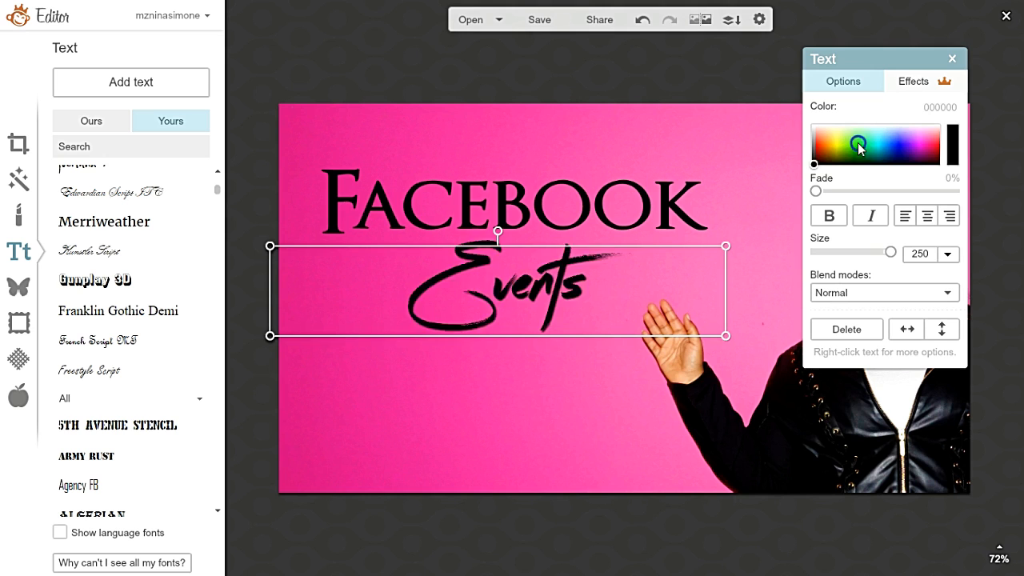
pyautogui.moveTo(858, 152); pyautogui.dragTo(855, 119)
# - Try a near-black (010b00) duplicate of the "Events" text offset over the white original, and delete the duplicate
pyautogui.rightClick(533, 289)
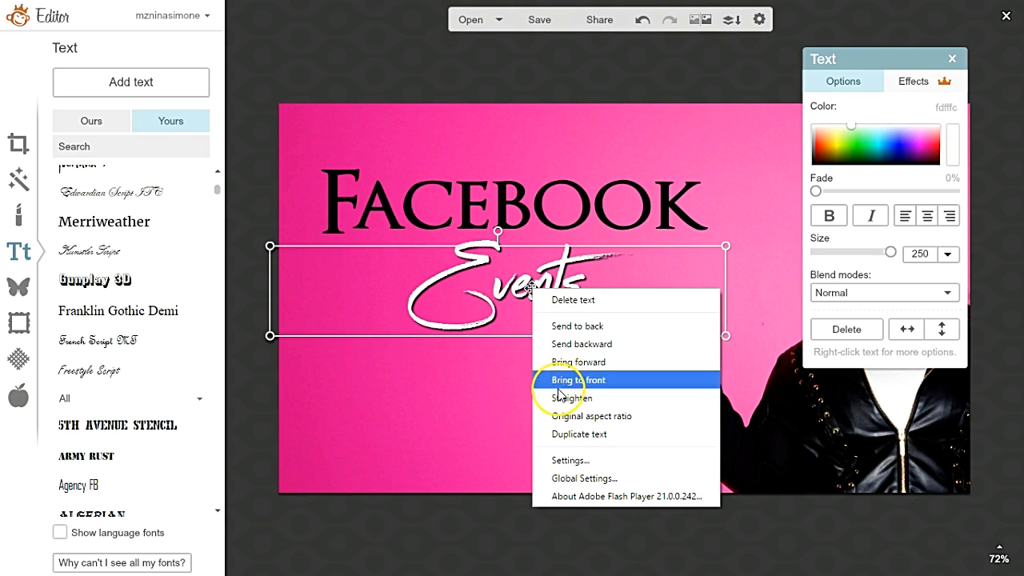
pyautogui.click(577, 434)
pyautogui.moveTo(874, 162); pyautogui.dragTo(857, 176)
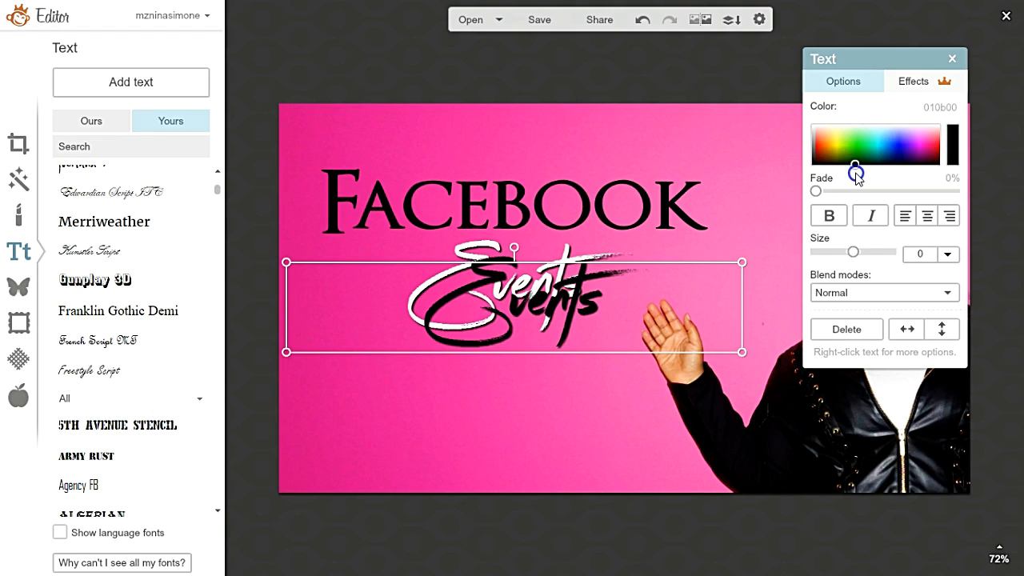
pyautogui.click(484, 316)
pyautogui.moveTo(483, 315); pyautogui.dragTo(465, 302)
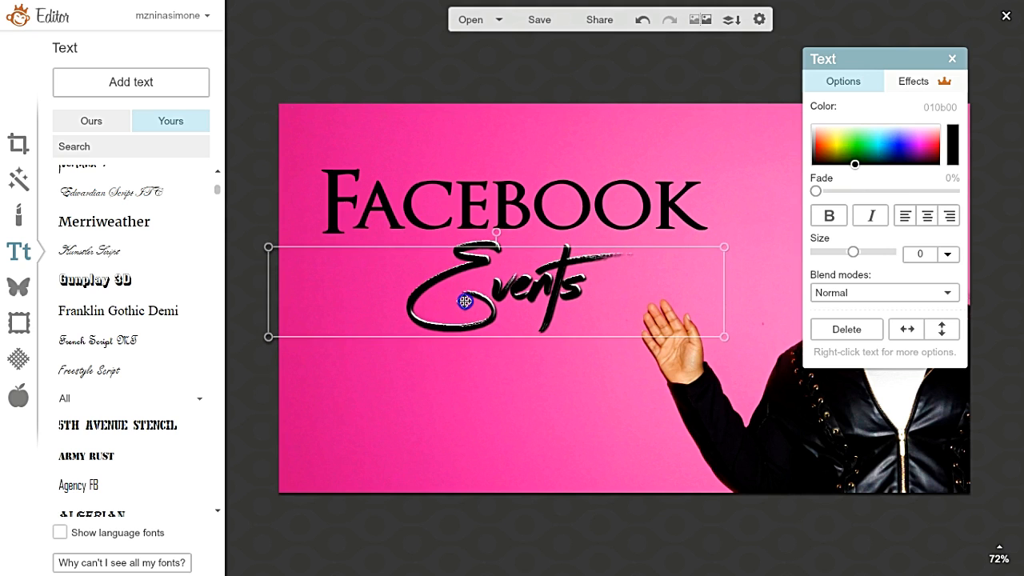
pyautogui.click(867, 330)
# - Set the Drop Shadow distance of the white "Events" text to 13
pyautogui.click(492, 290)
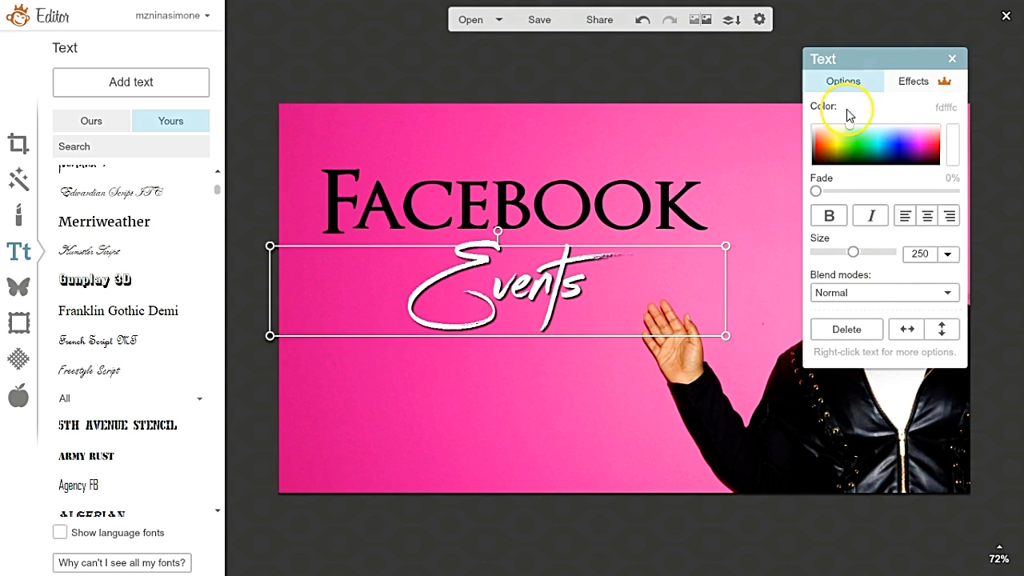
pyautogui.click(913, 81)
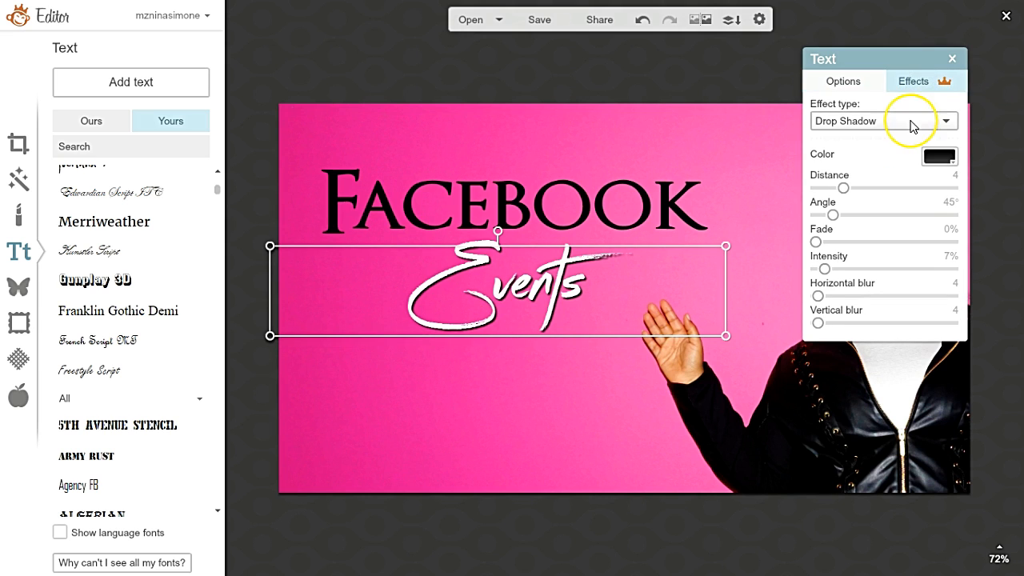
pyautogui.click(911, 124)
pyautogui.click(905, 137)
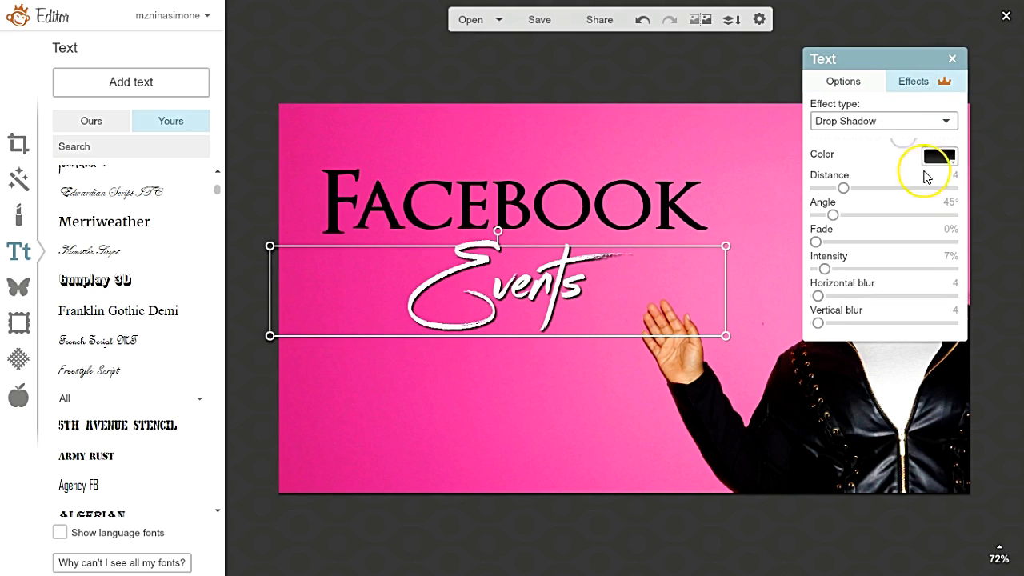
pyautogui.moveTo(847, 190); pyautogui.dragTo(906, 203)
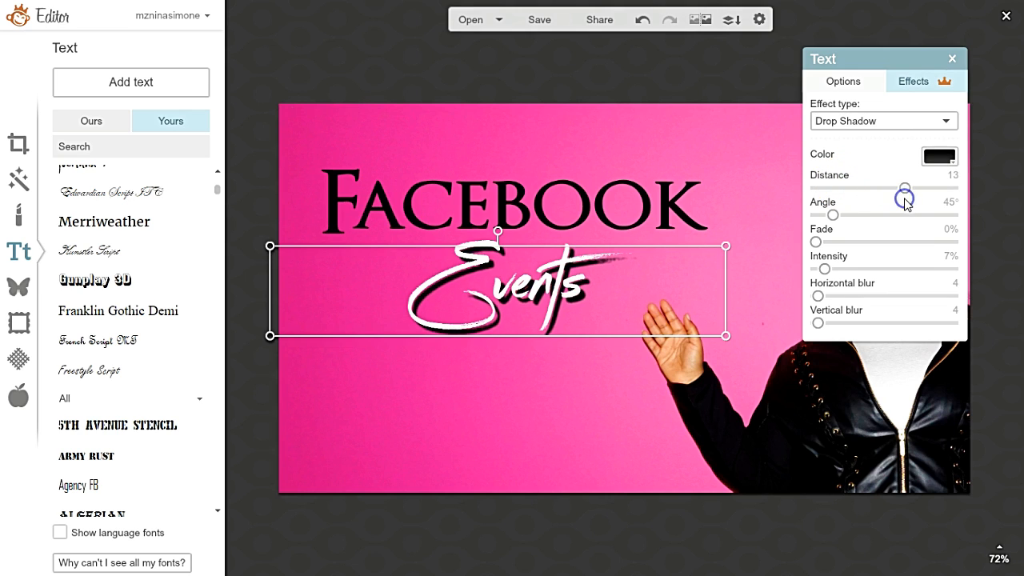
# - Try blue shadow colours on the "Events" text, first 00007f and then 011ec9
pyautogui.click(942, 157)
pyautogui.click(986, 217)
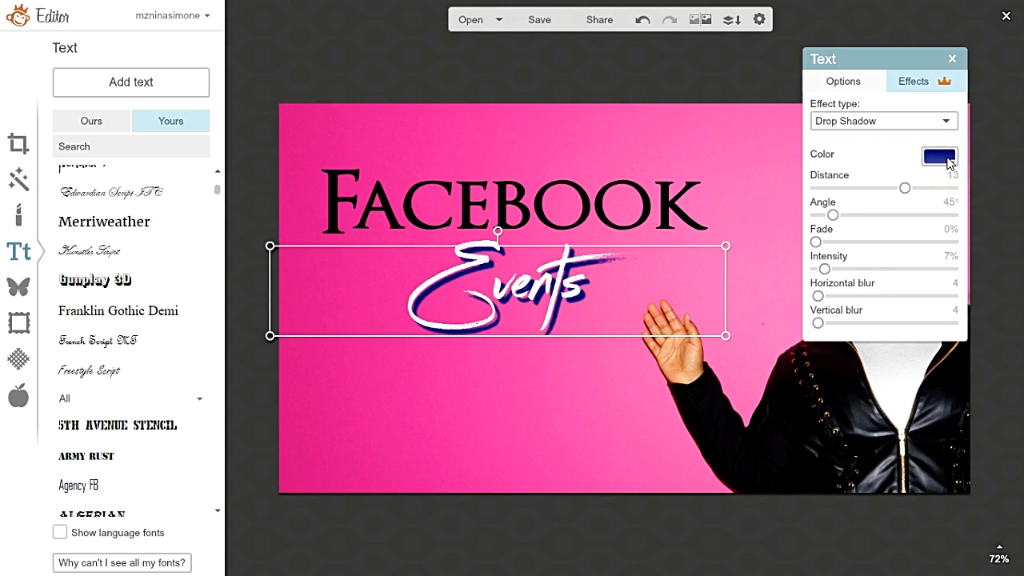
pyautogui.click(947, 159)
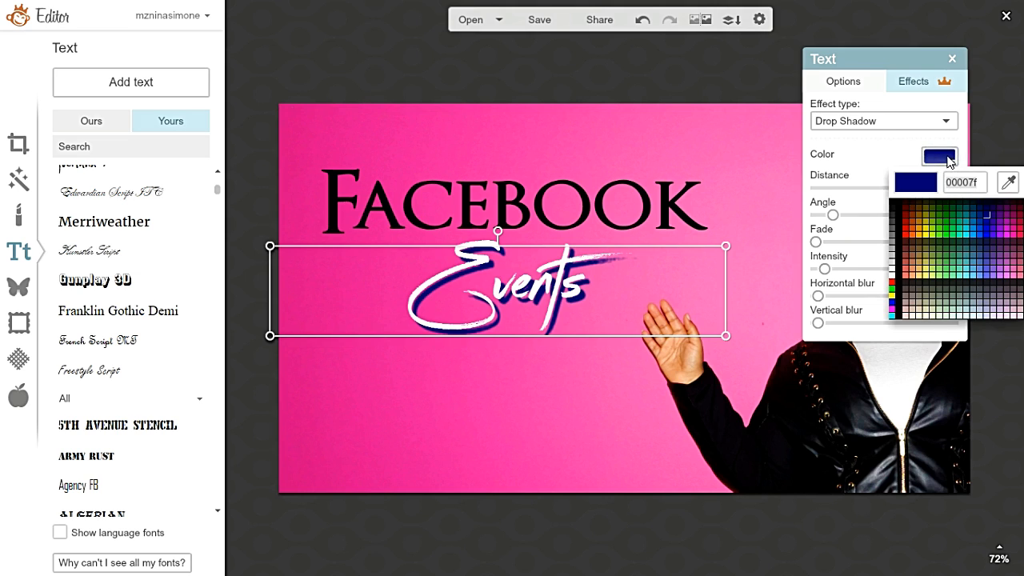
pyautogui.write('0')
pyautogui.write('11ed')
pyautogui.click(949, 157)
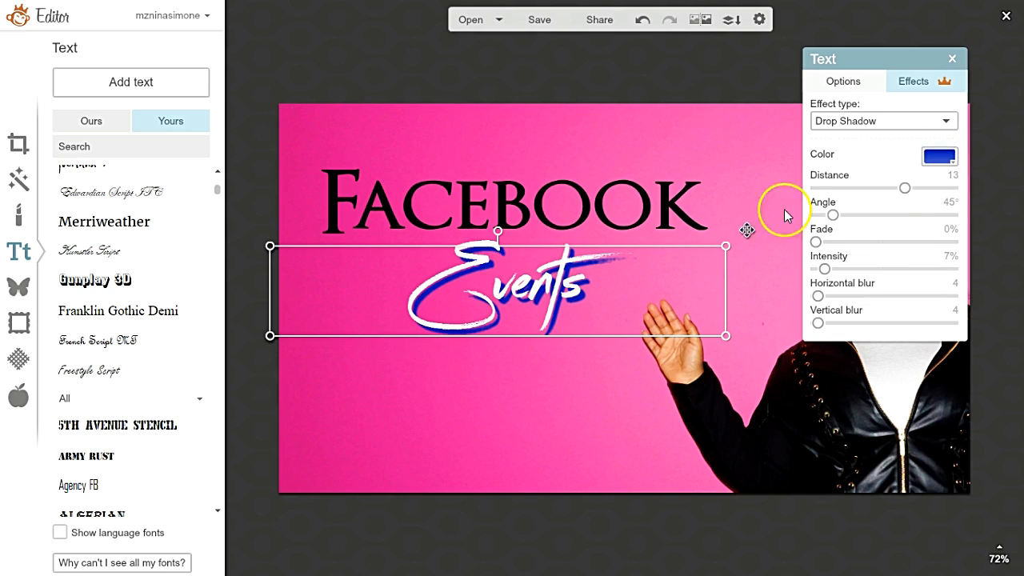
# - Set the Drop Shadow distance of the "Events" text to 10
pyautogui.click(949, 157)
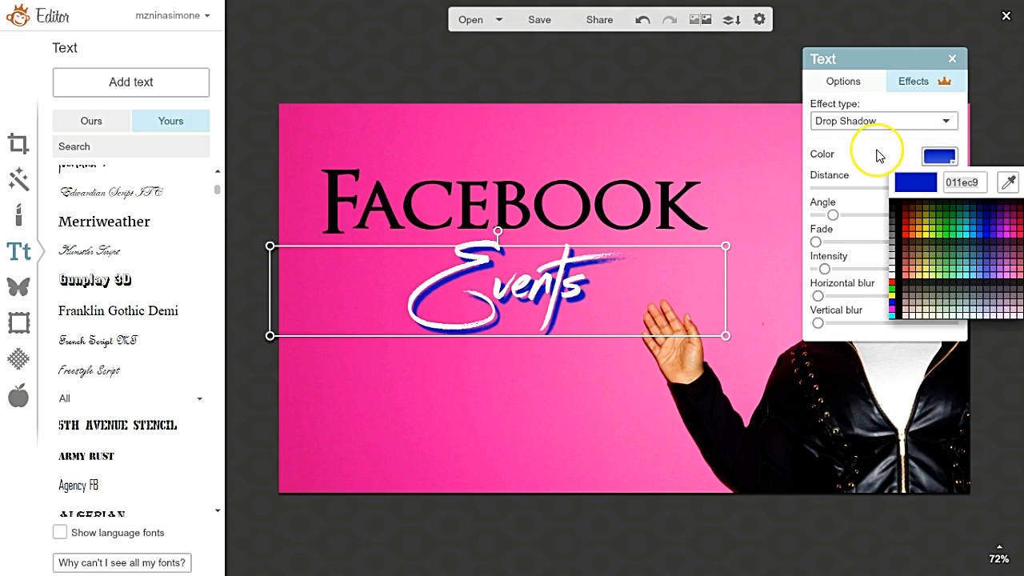
pyautogui.click(878, 156)
pyautogui.moveTo(905, 189); pyautogui.dragTo(889, 195)
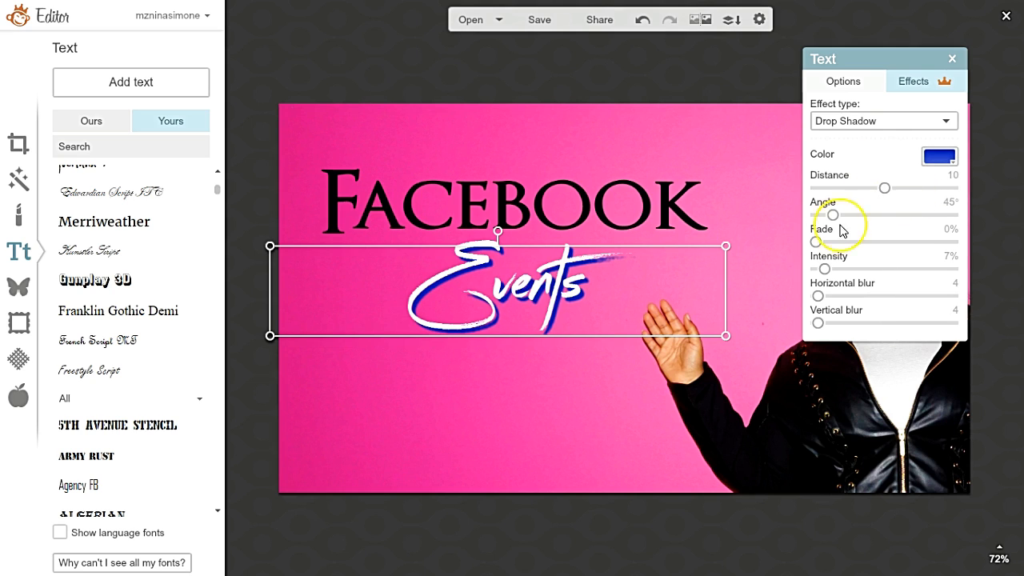
# - Set the "Events" text size to 300 and shift the text slightly left beneath "Facebook"
pyautogui.click(849, 83)
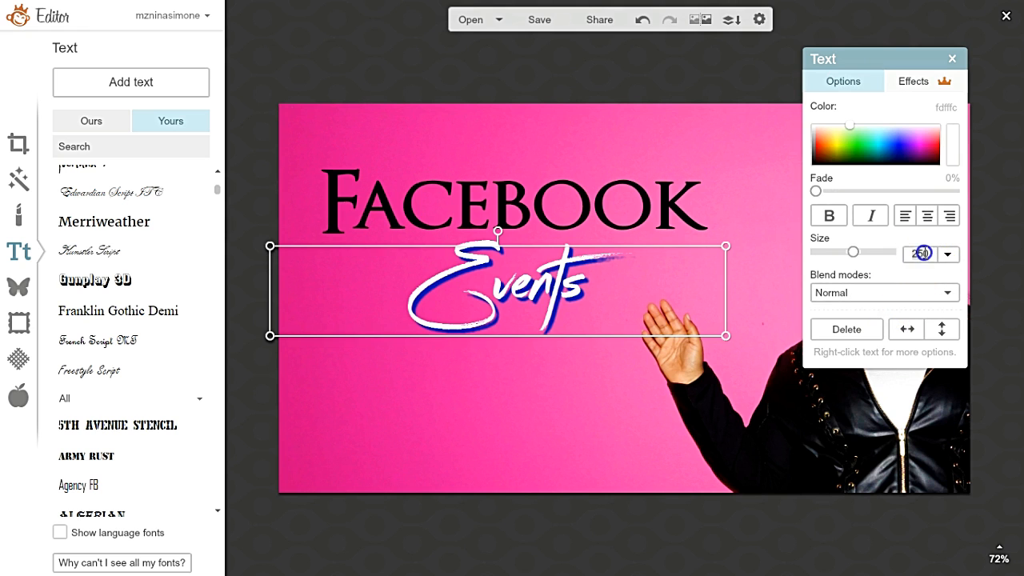
pyautogui.write('300')
pyautogui.press('Return')
pyautogui.click(629, 385)
pyautogui.moveTo(567, 286); pyautogui.dragTo(545, 291)
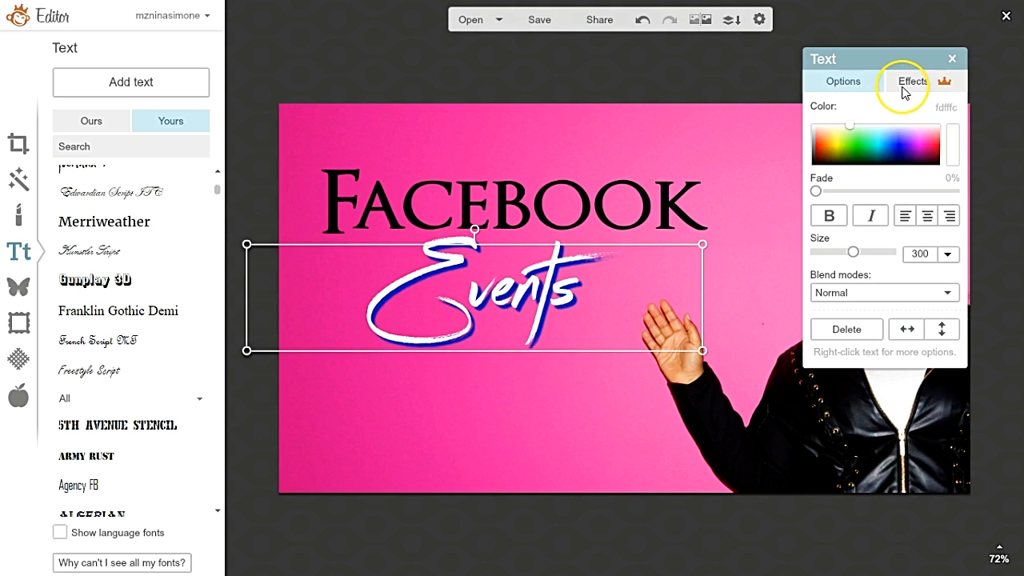
# - Left-align the "Events" text at the canvas's left edge and move it down well below "Facebook"
pyautogui.moveTo(624, 265); pyautogui.dragTo(583, 275)
pyautogui.click(901, 216)
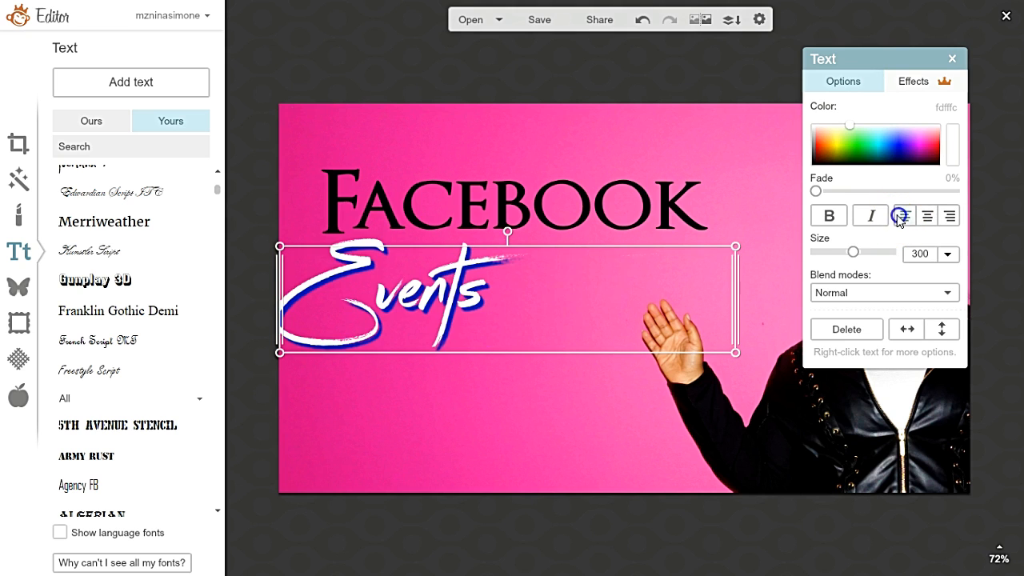
pyautogui.moveTo(555, 284); pyautogui.dragTo(565, 353)
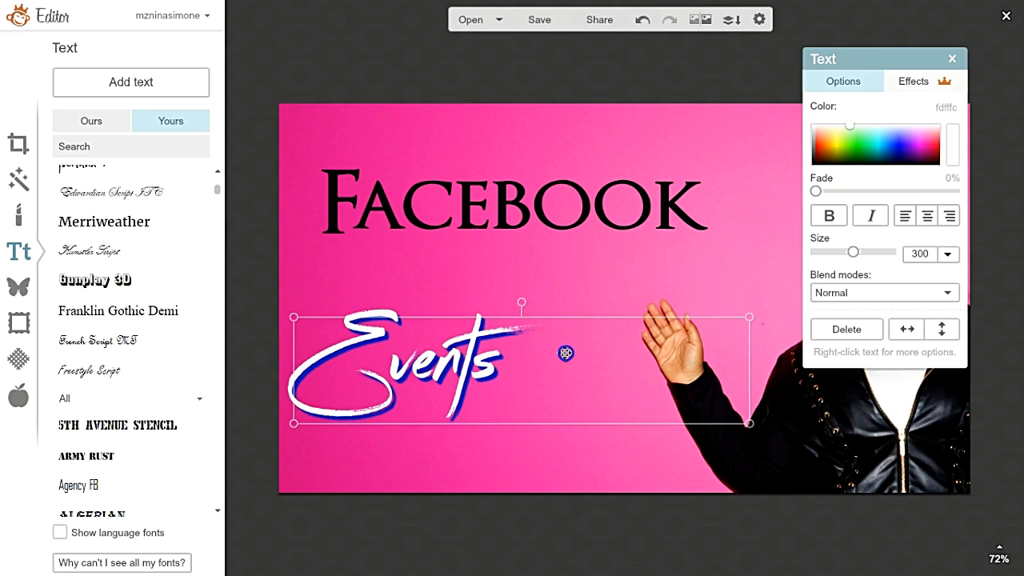
# - Change the drop shadow colour of the "Events" text to black
pyautogui.click(590, 206)
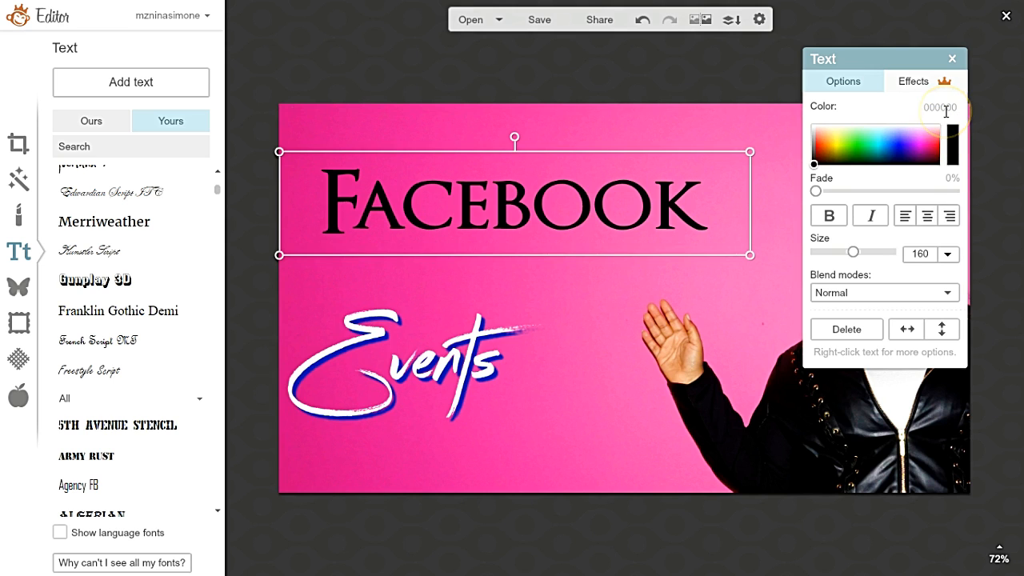
pyautogui.click(380, 365)
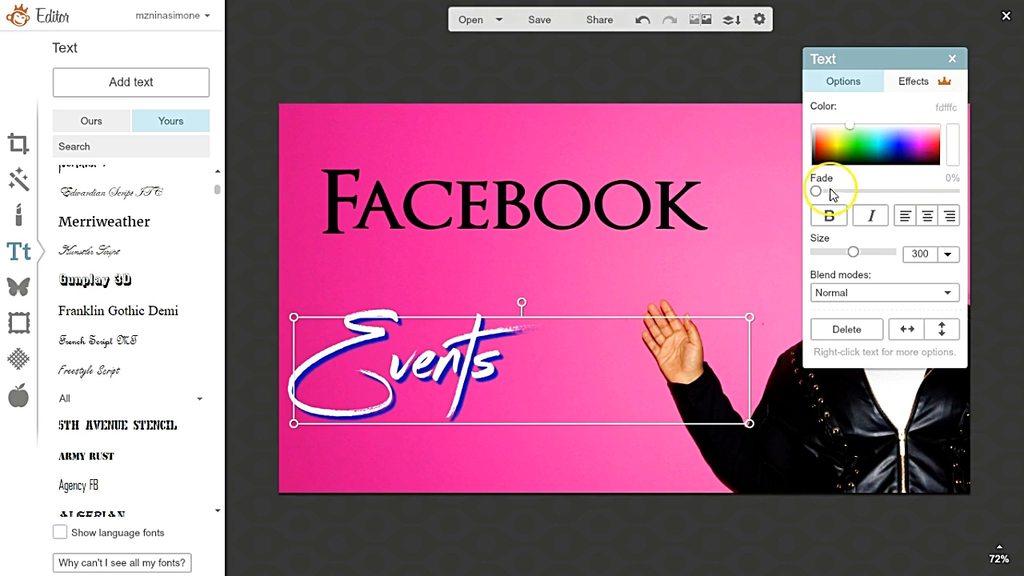
pyautogui.click(913, 83)
pyautogui.click(945, 158)
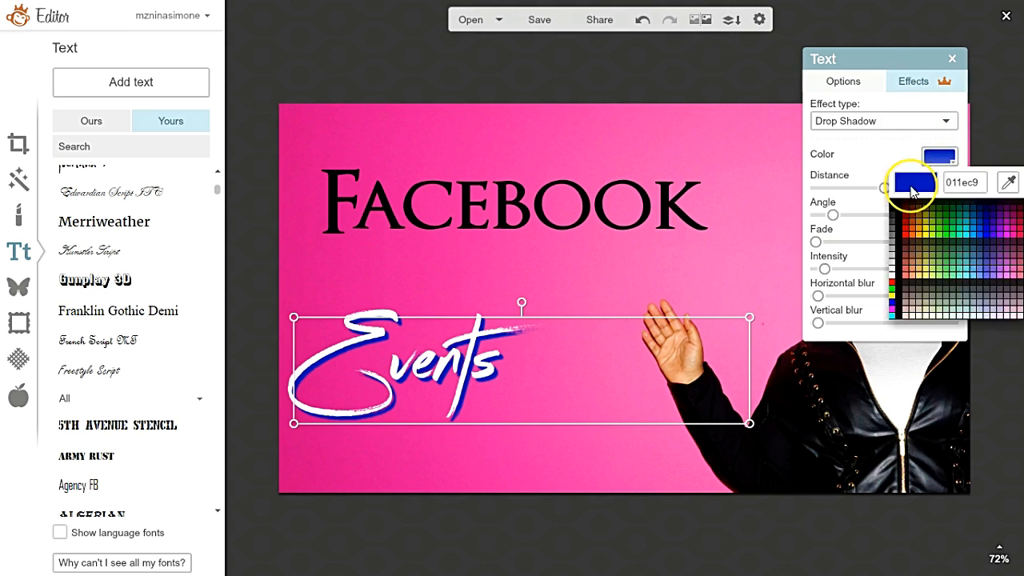
pyautogui.click(895, 209)
# - Recolour the "Facebook" text to blue with the colour code 0011e9
pyautogui.click(492, 201)
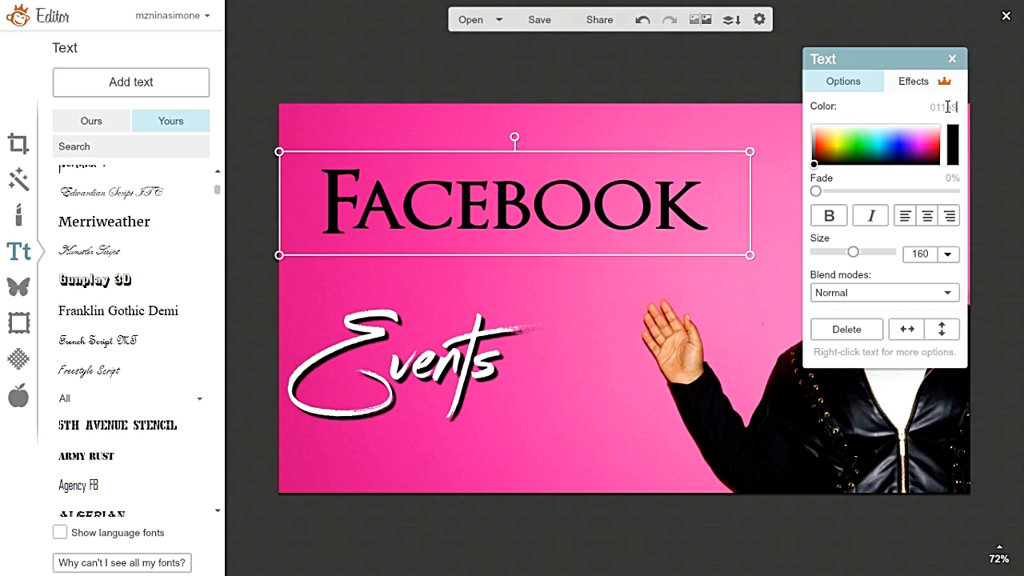
pyautogui.press('Return')
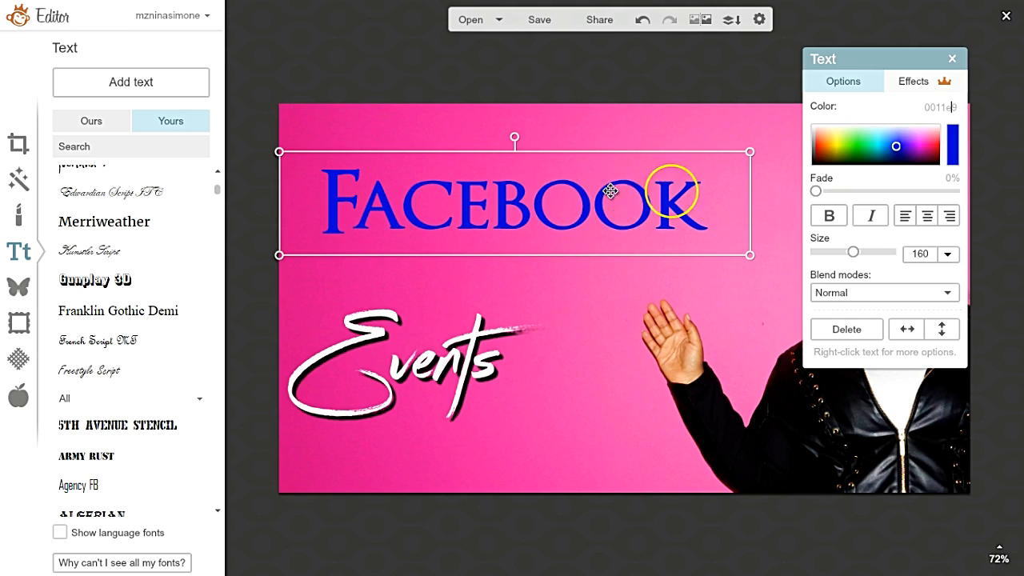
# - Try the Inner Shadow and Knockout effects in turn on the blue "Facebook" text
pyautogui.click(913, 81)
pyautogui.click(889, 125)
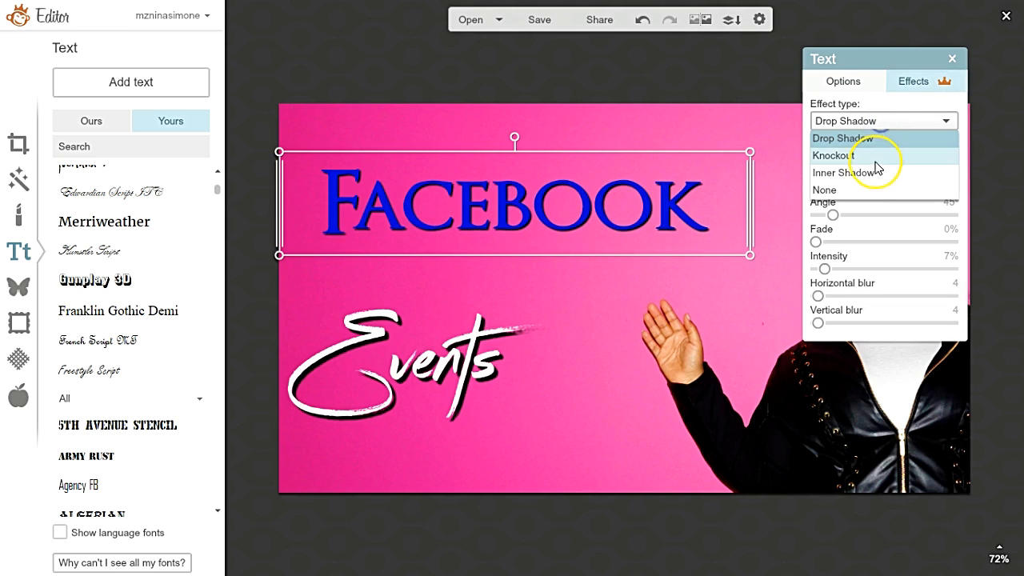
pyautogui.click(875, 171)
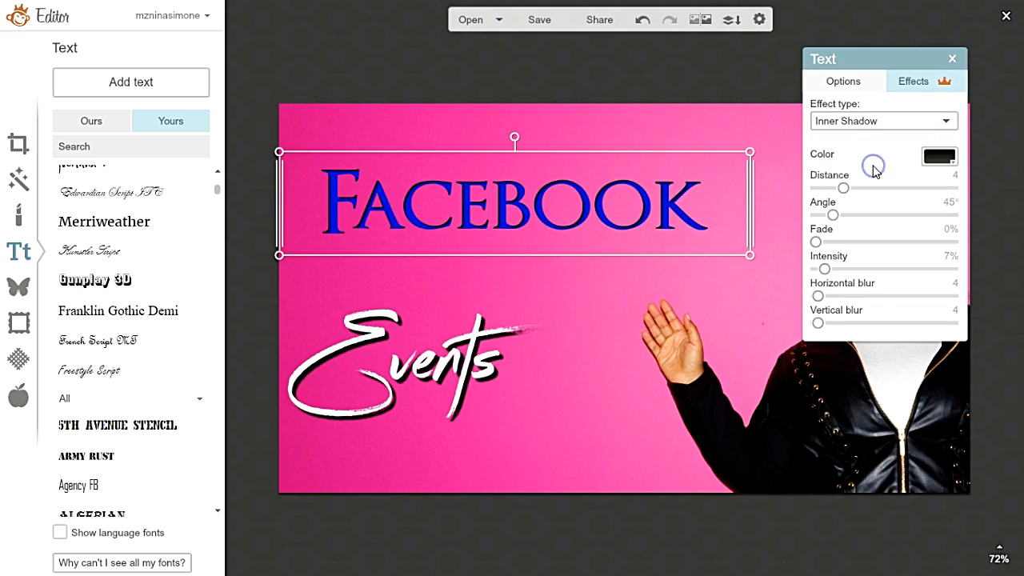
pyautogui.click(880, 122)
pyautogui.click(866, 157)
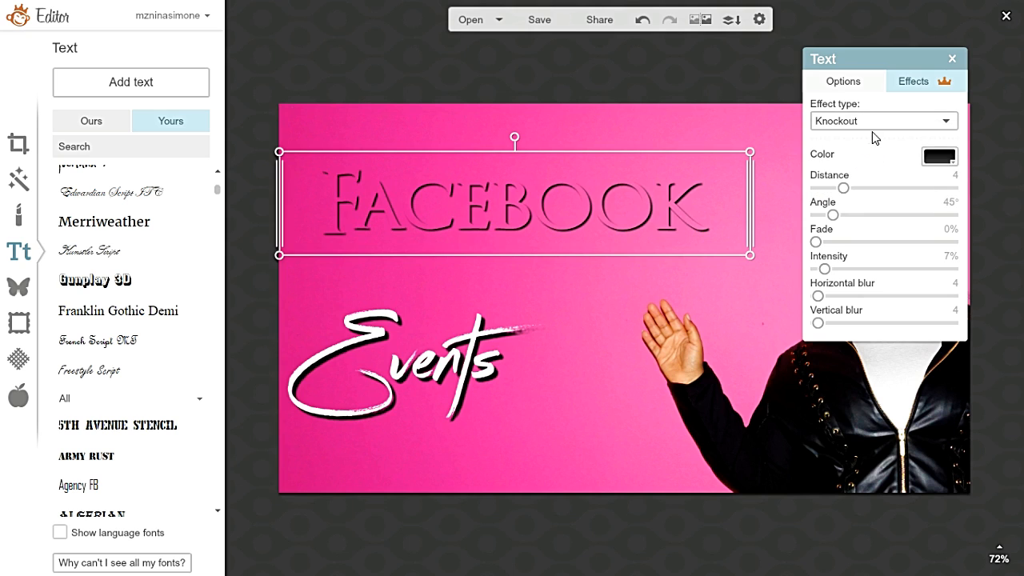
# - Give the "Facebook" text an Inner Shadow with distance 10 and angle about 5°, and move it down closer to "Events"
pyautogui.click(902, 120)
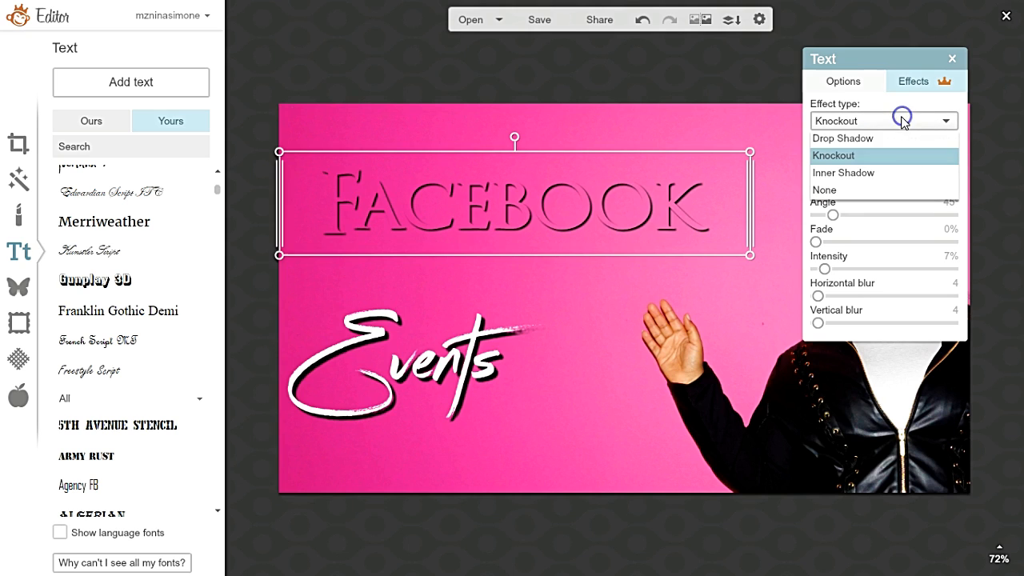
pyautogui.click(891, 178)
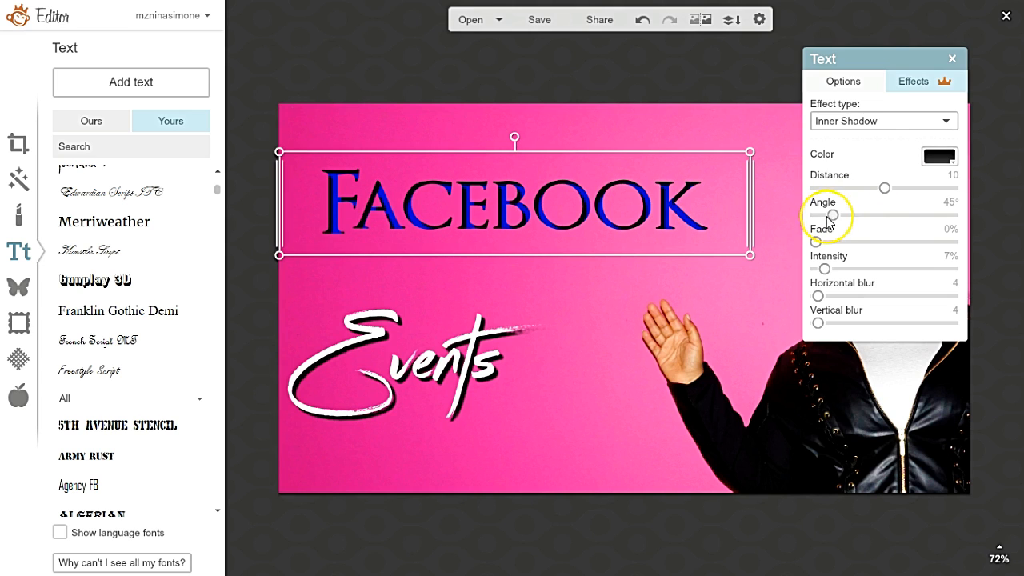
pyautogui.moveTo(845, 222); pyautogui.dragTo(814, 222)
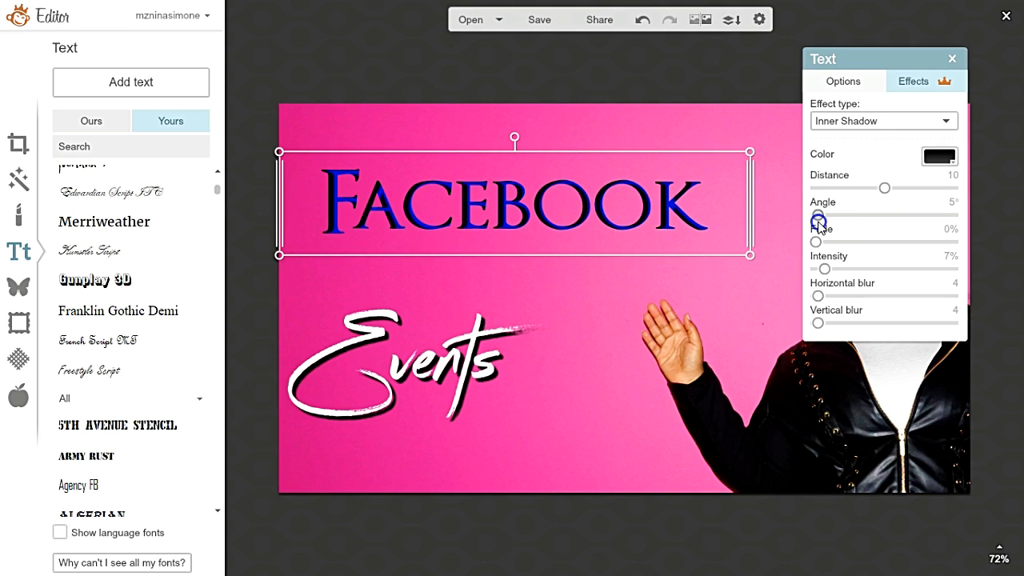
pyautogui.moveTo(469, 224); pyautogui.dragTo(463, 288)
pyautogui.click(459, 133)
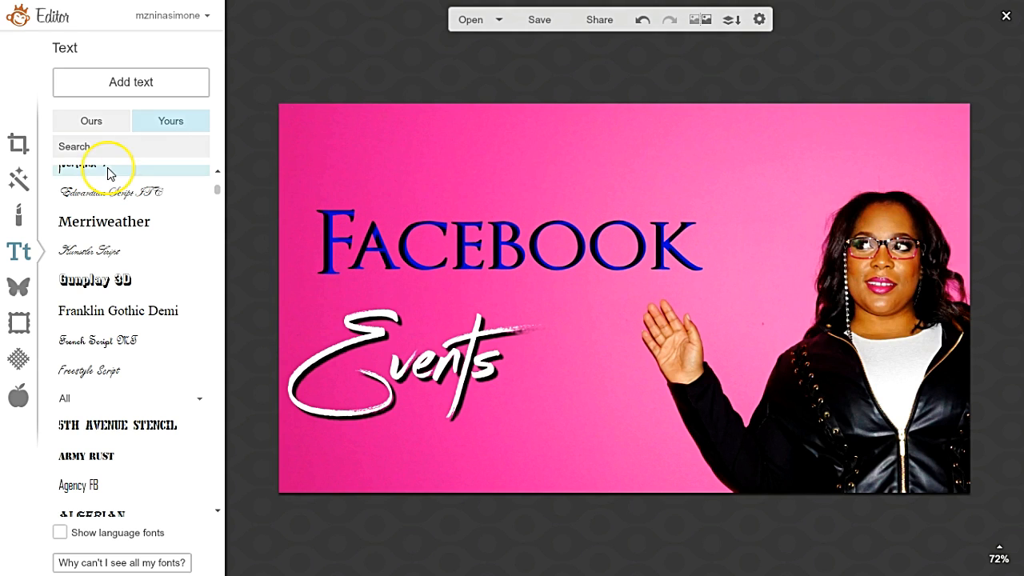
# - Add the smartphone image with the Facebook logo as an overlay and shrink it near the canvas's top edge above "Facebook"
pyautogui.click(18, 288)
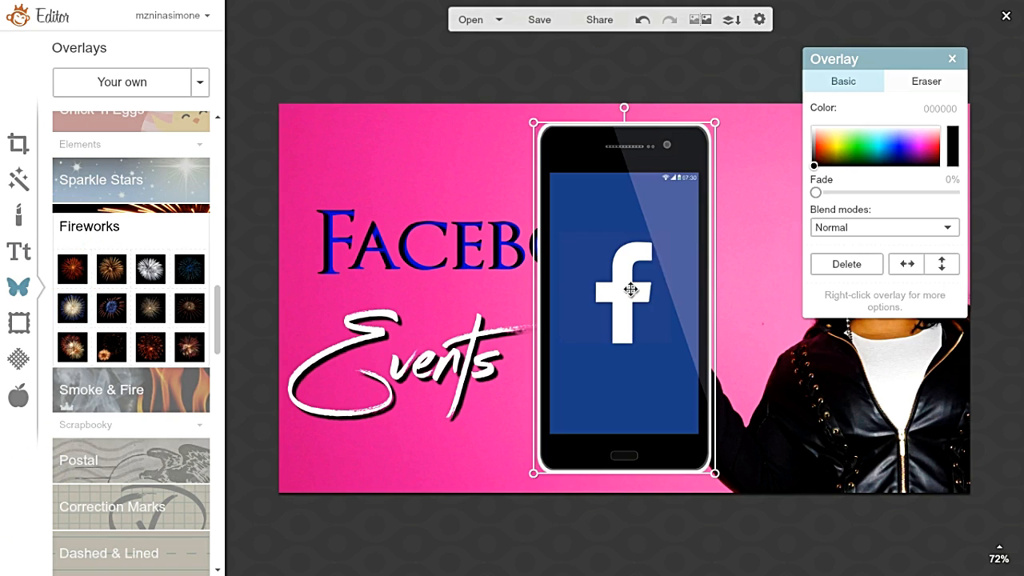
pyautogui.rightClick(674, 260)
pyautogui.moveTo(674, 259); pyautogui.dragTo(692, 232)
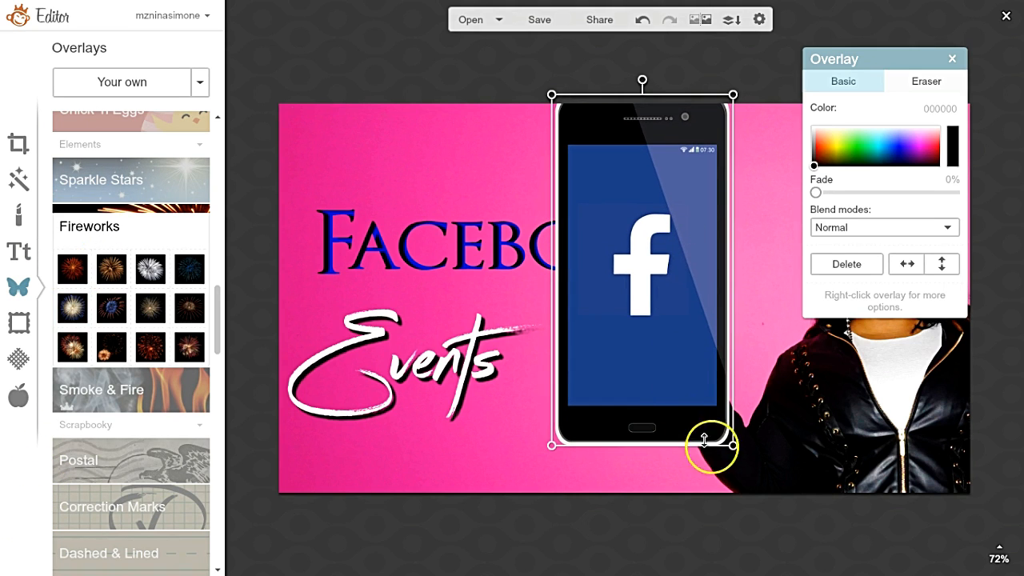
pyautogui.moveTo(734, 443); pyautogui.dragTo(623, 240)
pyautogui.click(590, 140)
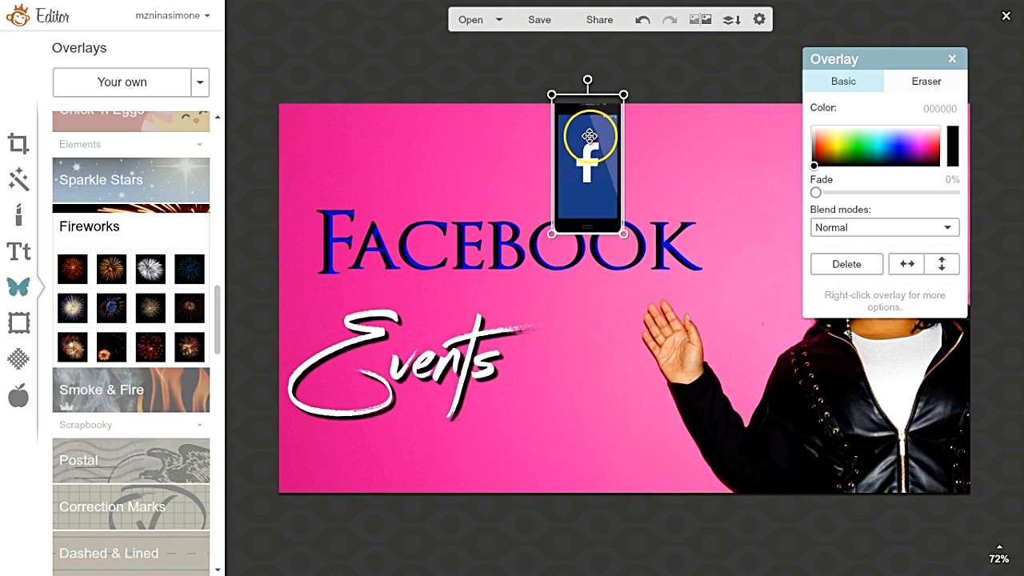
# - Position the phone overlay over the woman's raised hand with a counterclockwise tilt and enlarge it
pyautogui.moveTo(589, 137); pyautogui.dragTo(684, 231)
pyautogui.moveTo(685, 167); pyautogui.dragTo(651, 179)
pyautogui.moveTo(684, 250); pyautogui.dragTo(657, 255)
pyautogui.moveTo(660, 186); pyautogui.dragTo(785, 58)
# - Tilt the phone overlay clockwise and fit it so it rests on the woman's raised hand, clear of her face
pyautogui.moveTo(887, 63); pyautogui.dragTo(833, 374)
pyautogui.moveTo(613, 112); pyautogui.dragTo(709, 110)
pyautogui.moveTo(673, 346); pyautogui.dragTo(730, 432)
pyautogui.moveTo(712, 240); pyautogui.dragTo(722, 218)
# - Raise and left-align the "Facebook" text, and scale it down until it clears the phone
pyautogui.moveTo(457, 251); pyautogui.dragTo(464, 191)
pyautogui.click(919, 524)
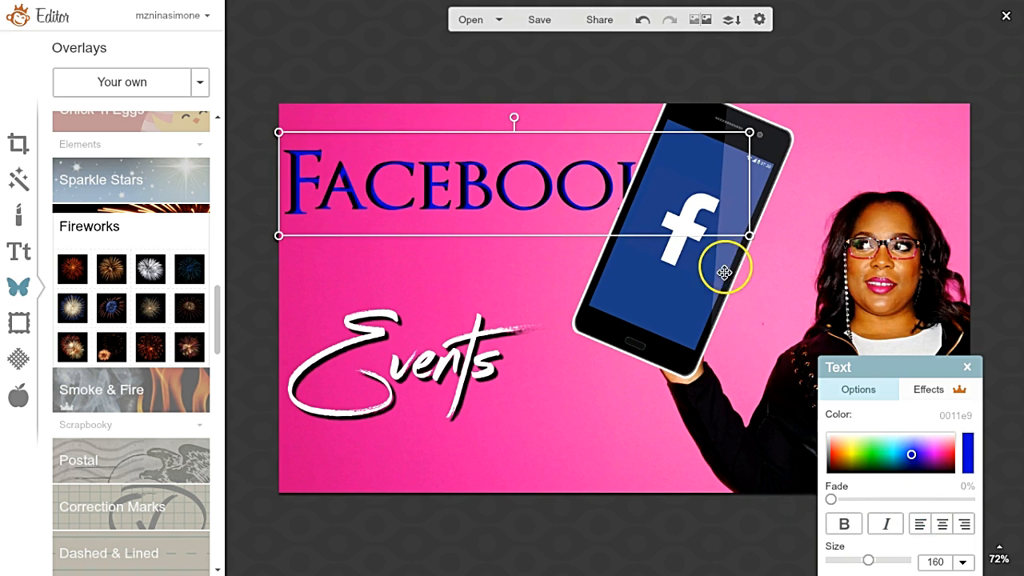
pyautogui.moveTo(749, 236); pyautogui.dragTo(645, 213)
# - Move the "Events" text up directly beneath "Facebook" and deselect it
pyautogui.click(496, 312)
pyautogui.moveTo(441, 336); pyautogui.dragTo(445, 263)
pyautogui.click(503, 411)
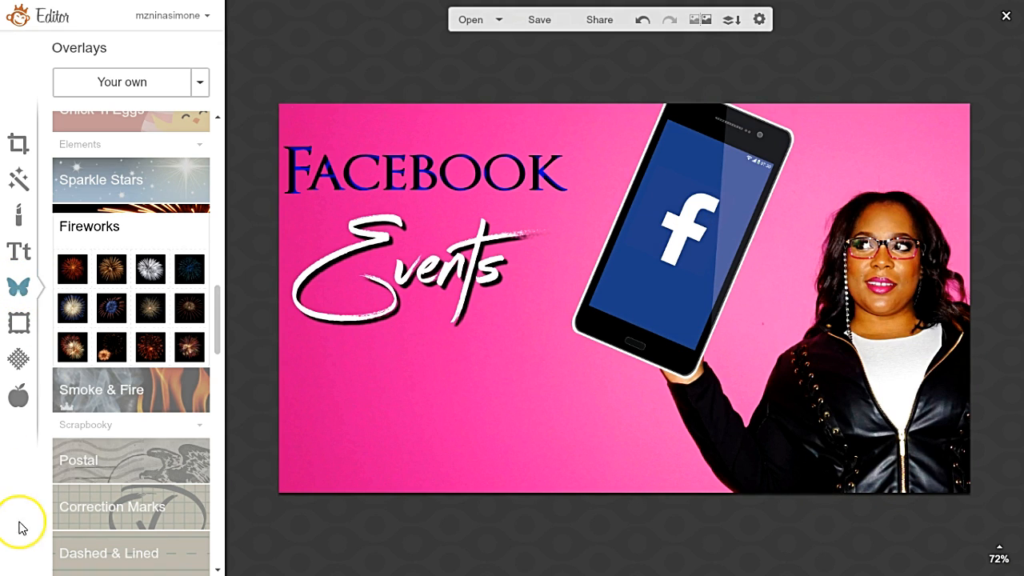
# - Add the Socially Nina logo as a custom overlay below "Events" and shift the phone down and left beside the raised hand
pyautogui.click(140, 85)
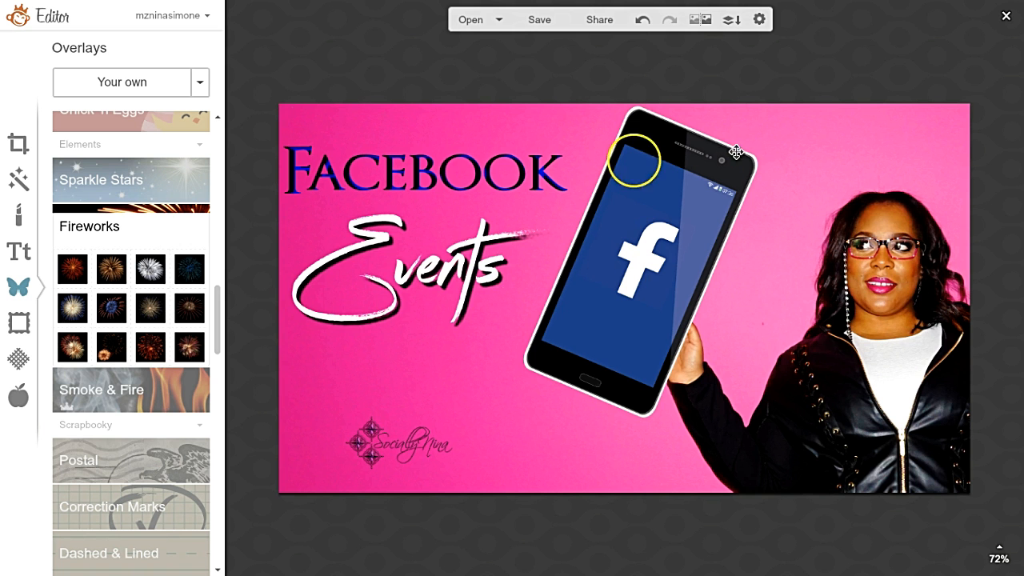
# - Apply a black Drop Shadow effect to the "Facebook" text and deselect it
pyautogui.click(436, 166)
pyautogui.click(920, 387)
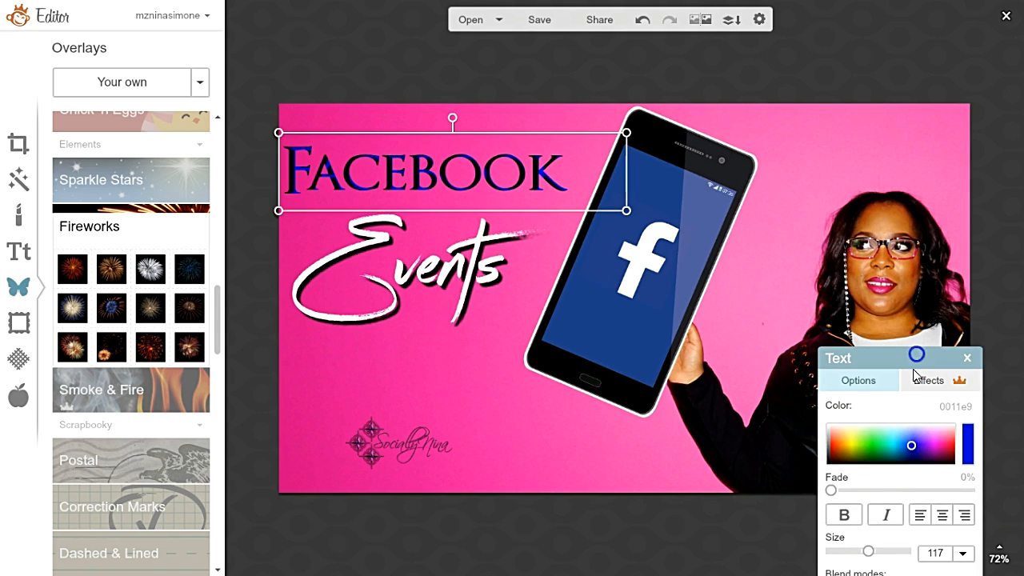
pyautogui.click(901, 421)
pyautogui.click(860, 435)
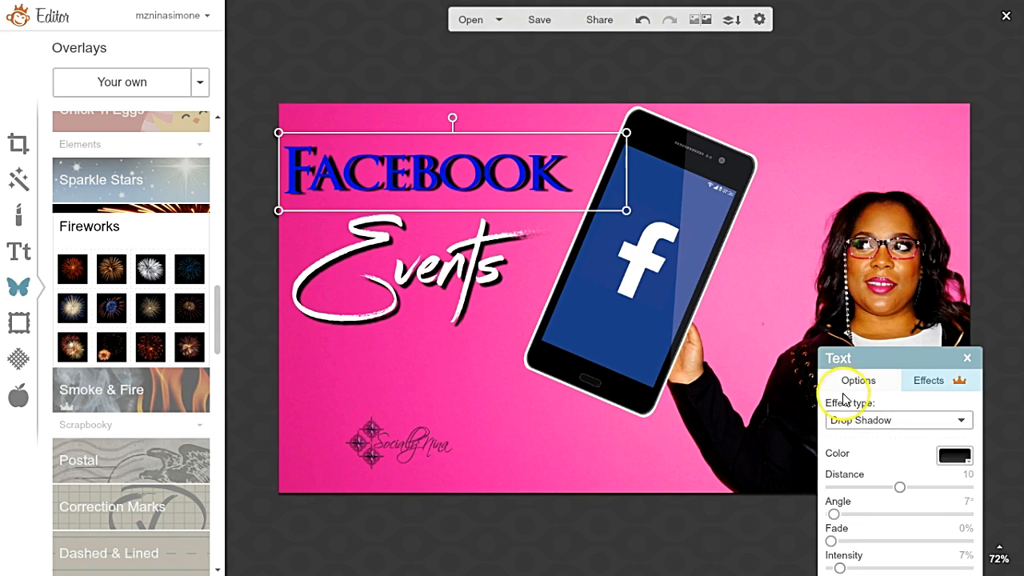
pyautogui.click(846, 380)
pyautogui.moveTo(878, 363); pyautogui.dragTo(891, 192)
pyautogui.click(985, 189)
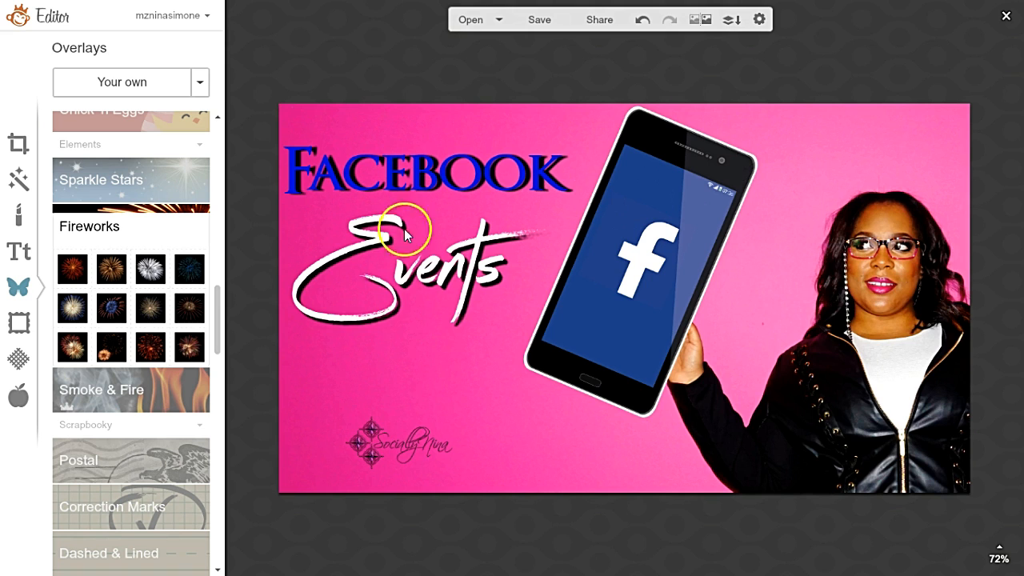
# - Save the thumbnail to the computer as a Sean-quality .jpg with a file name beginning "Facebook Events on your Bus"
pyautogui.click(415, 431)
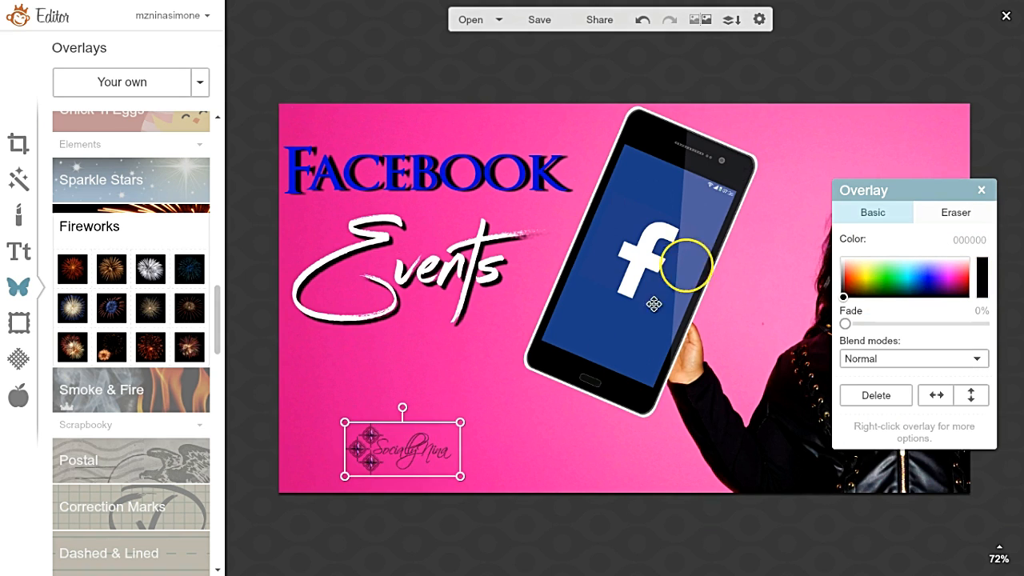
pyautogui.moveTo(904, 189); pyautogui.dragTo(1022, 447)
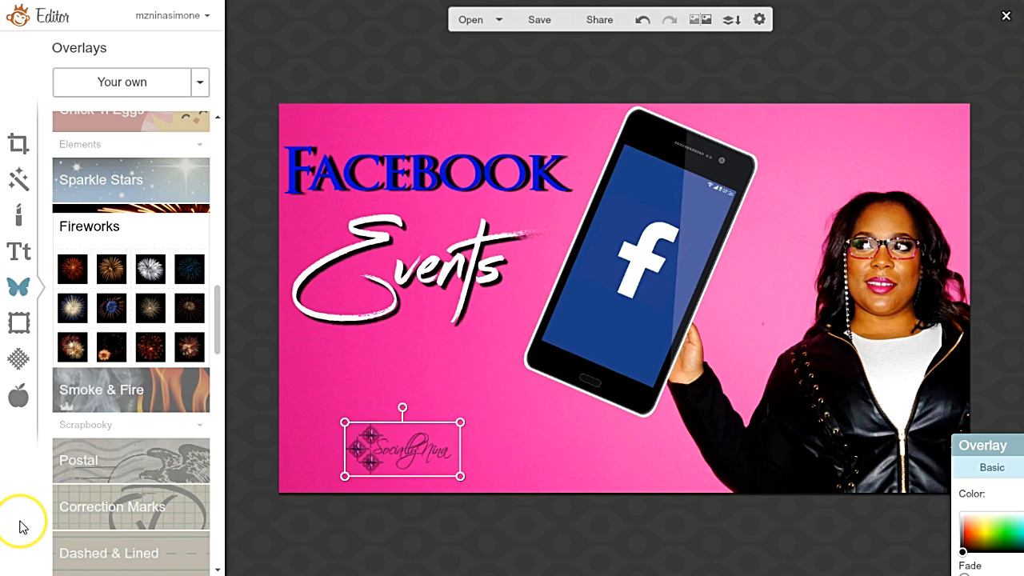
pyautogui.hotkey('ctrl', 's')
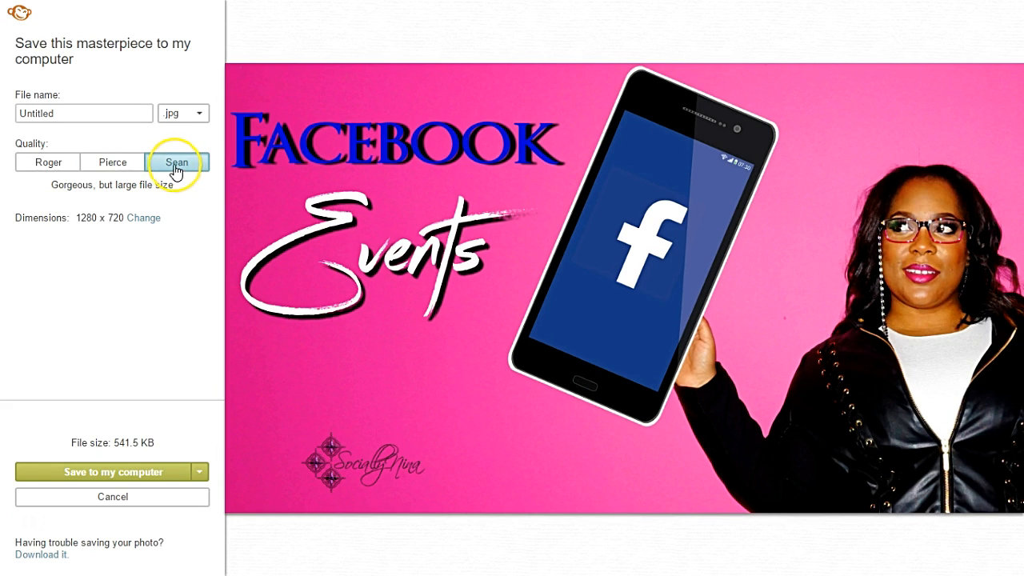
pyautogui.doubleClick(48, 113)
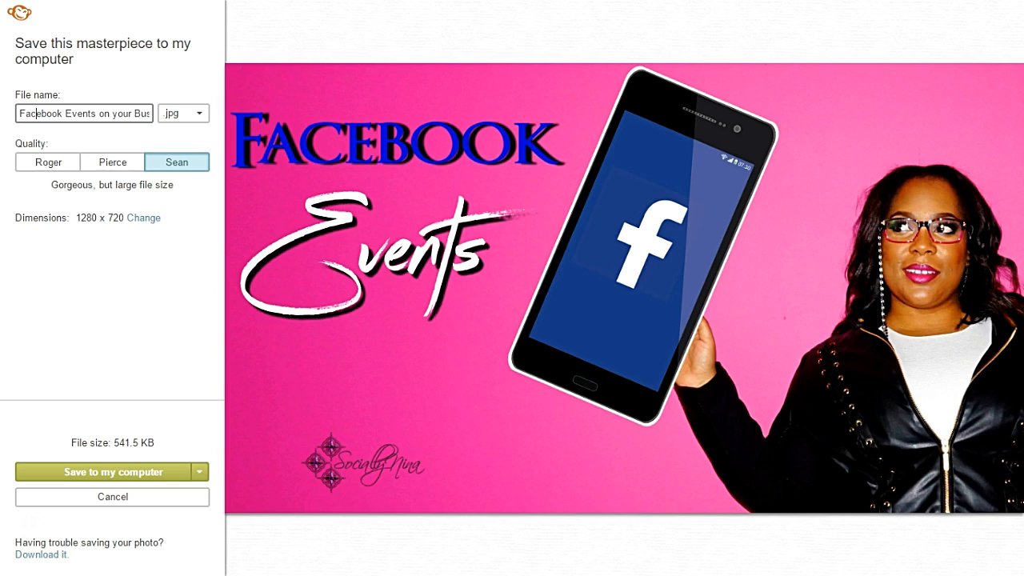
pyautogui.click(69, 473)
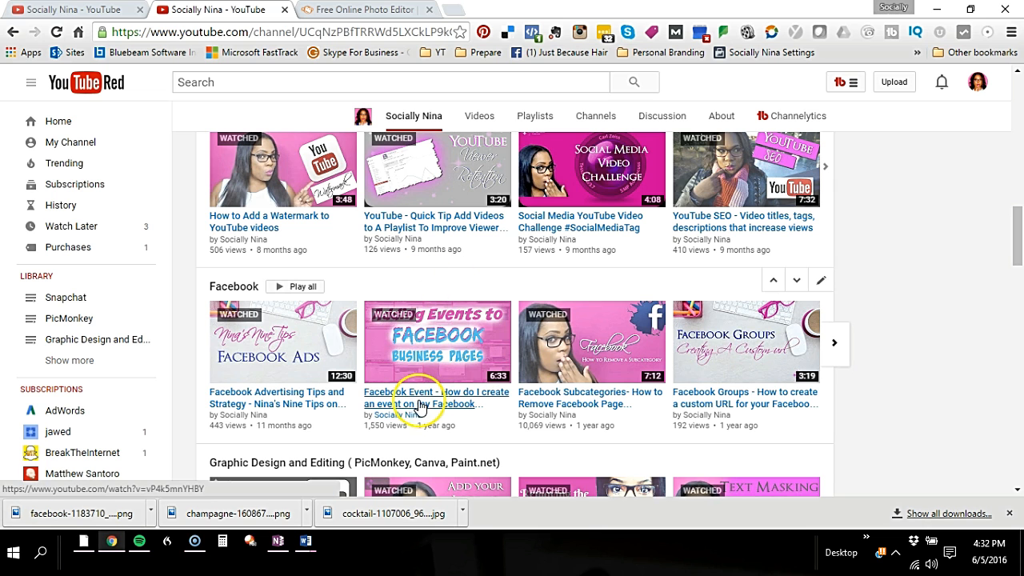
# - Switch to YouTube and open Info & Settings for the video "Facebook Event - How do I create an event on my Facebook Business Page?"
pyautogui.click(413, 405)
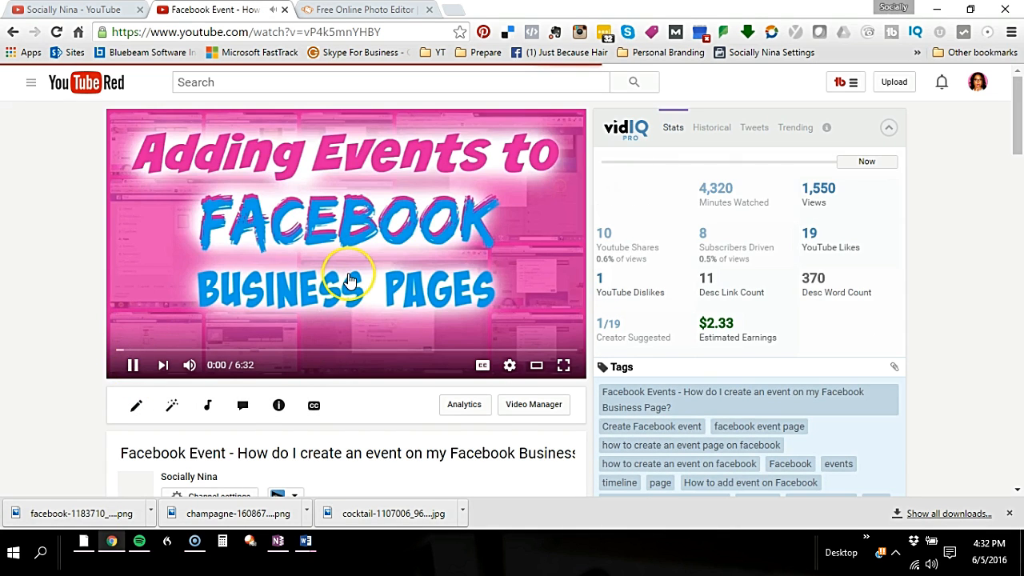
pyautogui.click(347, 278)
pyautogui.scroll(-4, 348, 278)
pyautogui.scroll(3, 338, 278)
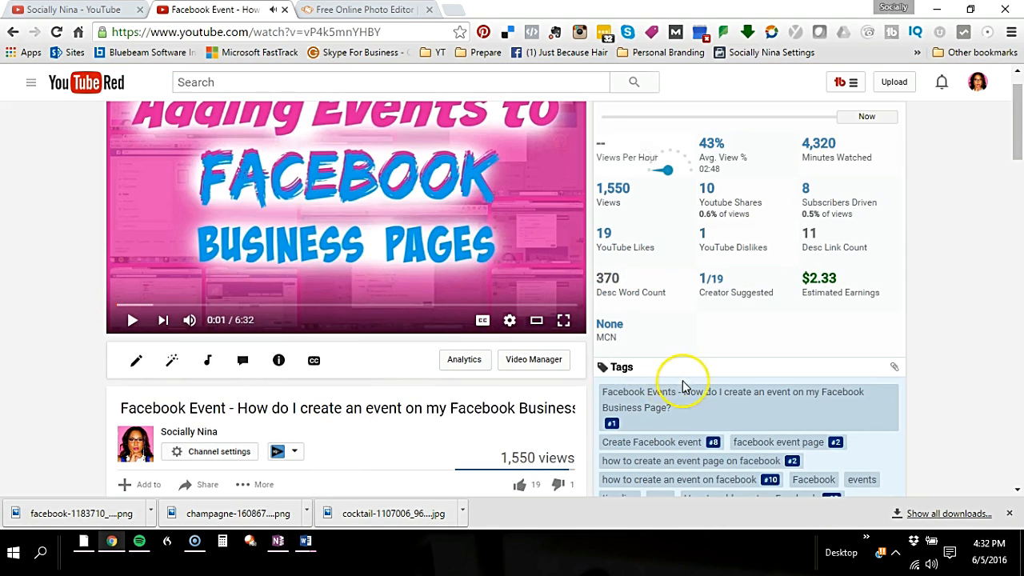
pyautogui.scroll(-3, 672, 392)
pyautogui.scroll(1, 565, 370)
pyautogui.scroll(1, 566, 371)
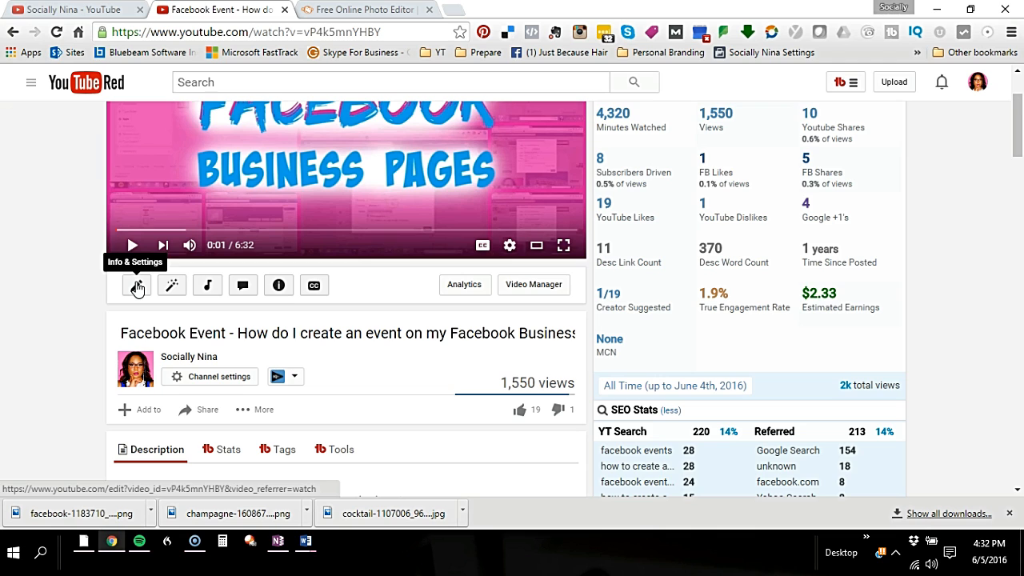
pyautogui.click(137, 286)
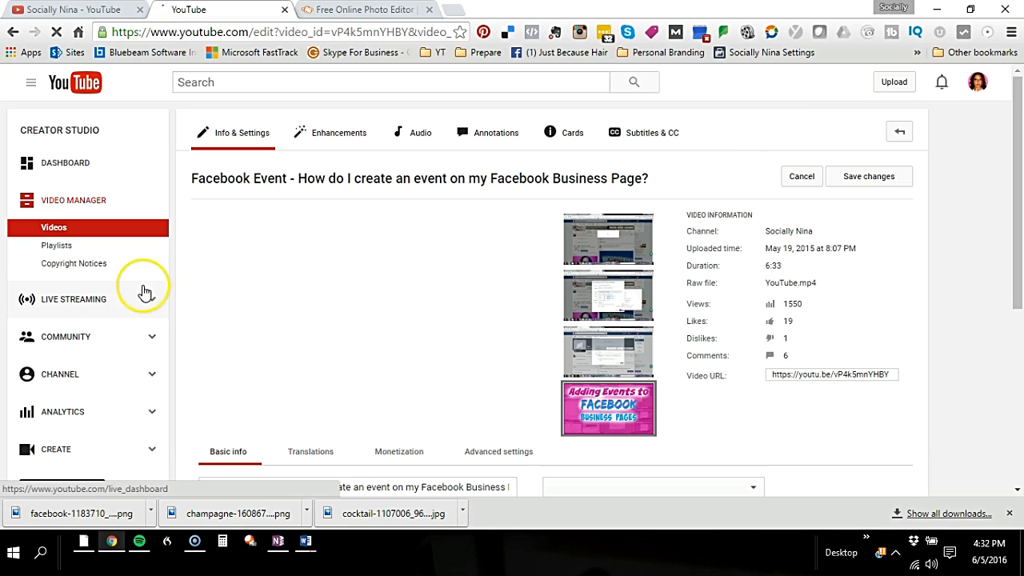
# - Replace the video's custom thumbnail with the saved "Facebook Events" image and save the changes
pyautogui.scroll(-3, 344, 306)
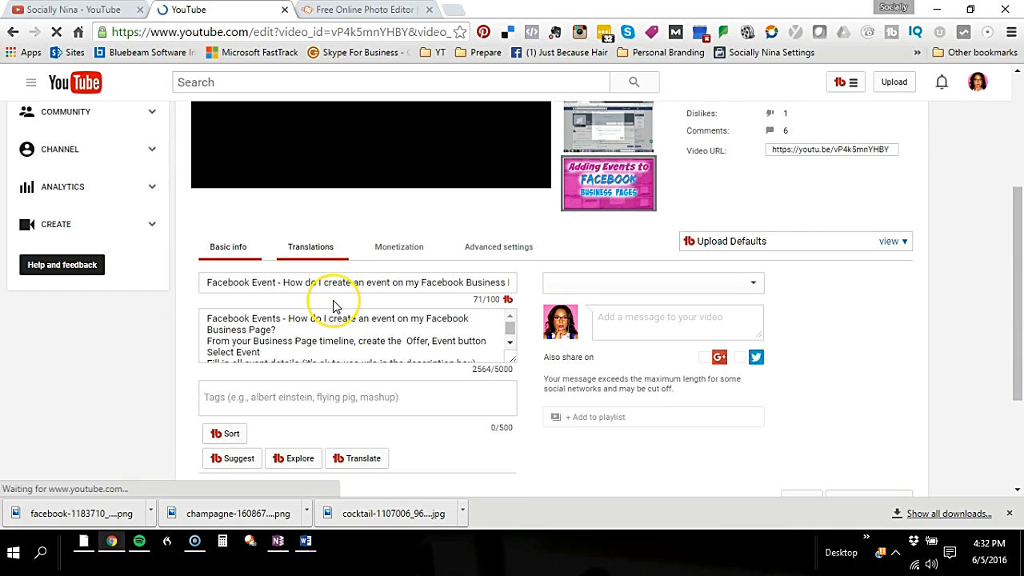
pyautogui.scroll(2, 332, 300)
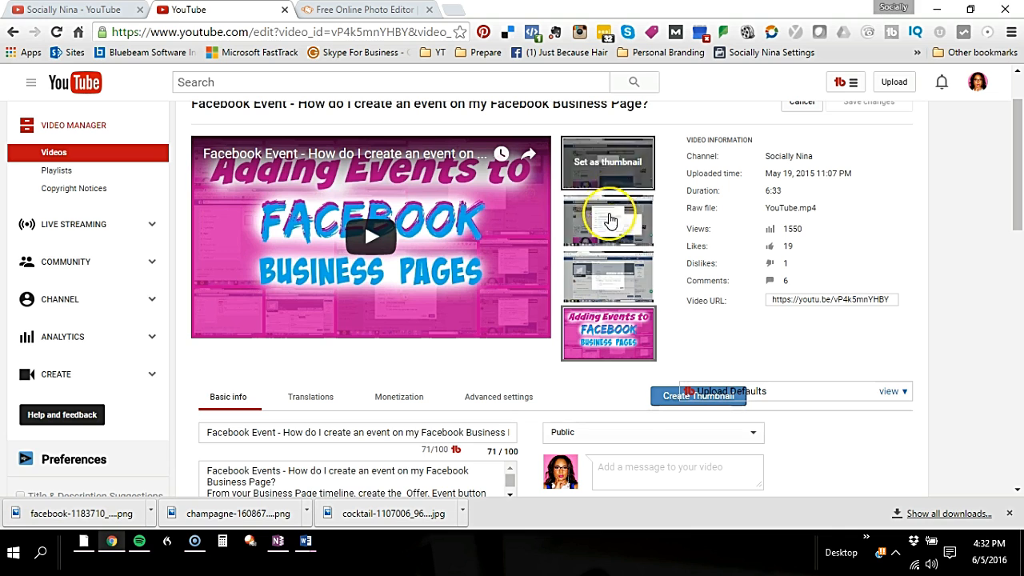
pyautogui.click(603, 340)
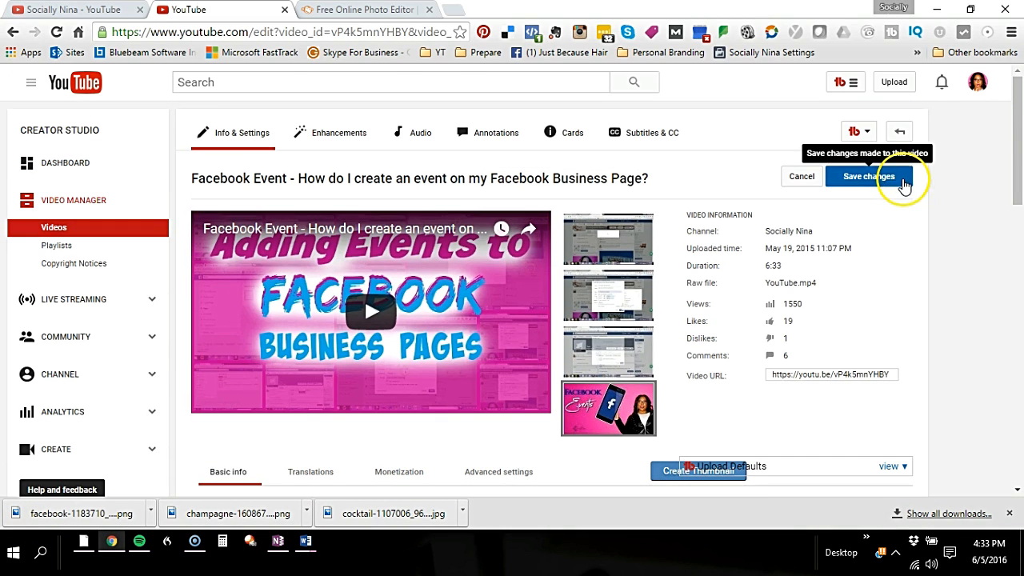
pyautogui.click(903, 180)
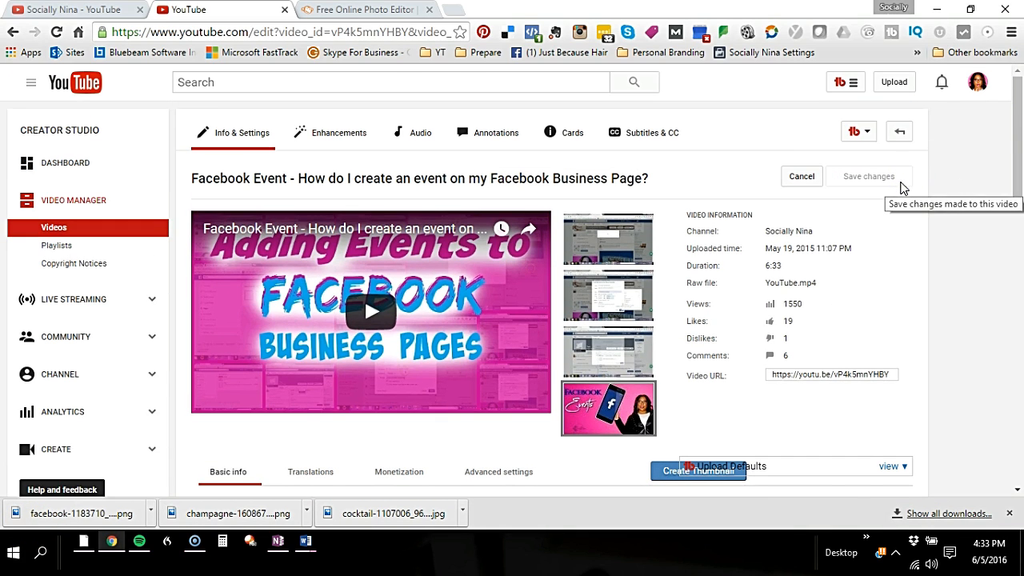
# - Return to the video's watch page, pause playback and go to the Socially Nina channel page
pyautogui.moveTo(652, 426)
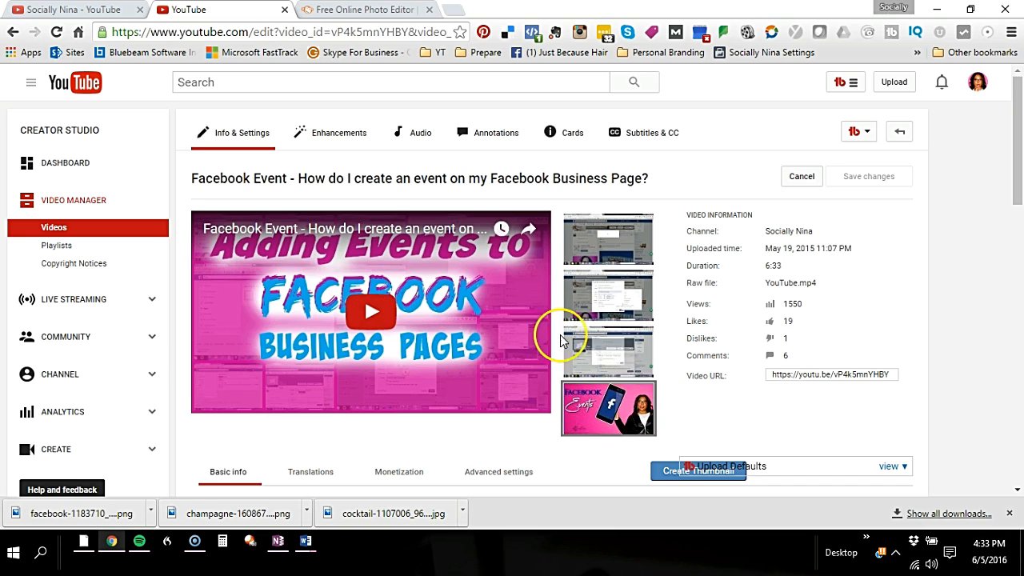
pyautogui.click(900, 132)
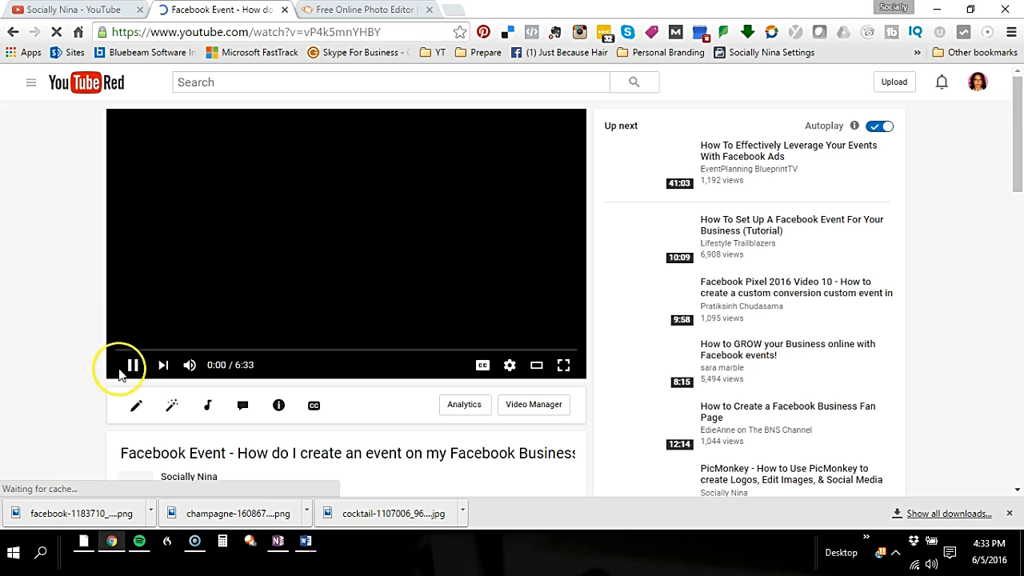
pyautogui.click(132, 368)
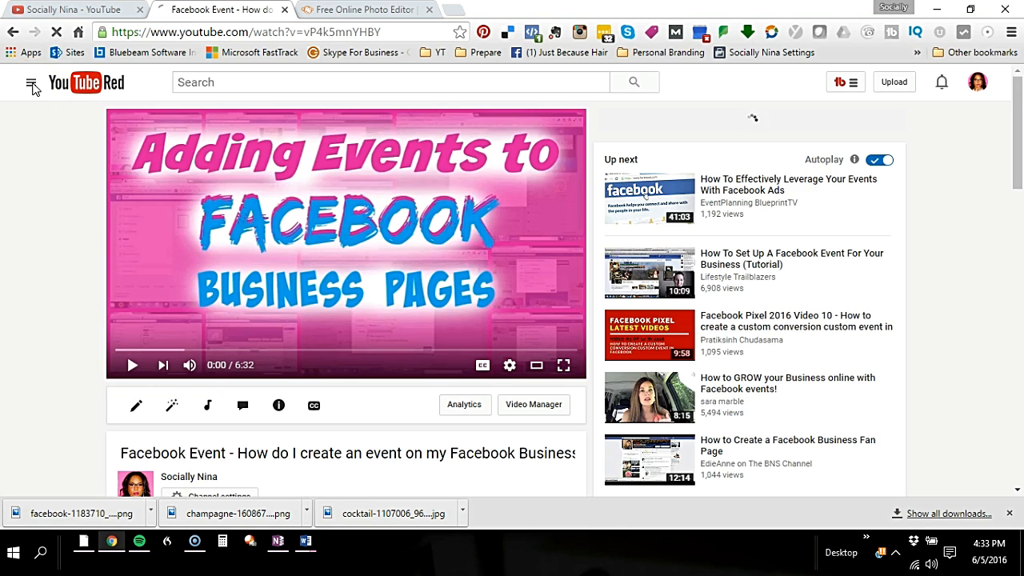
pyautogui.click(32, 87)
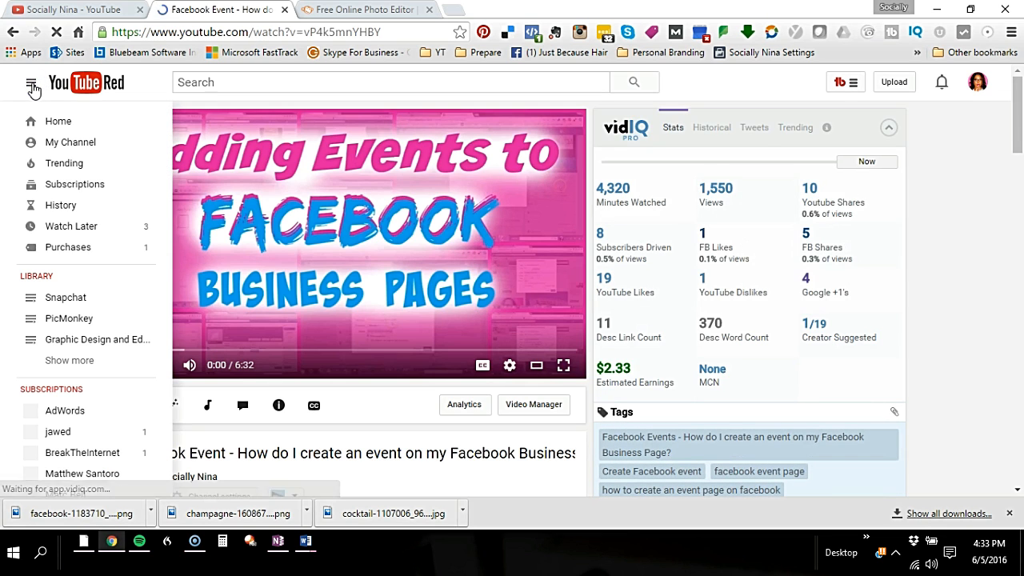
pyautogui.click(49, 143)
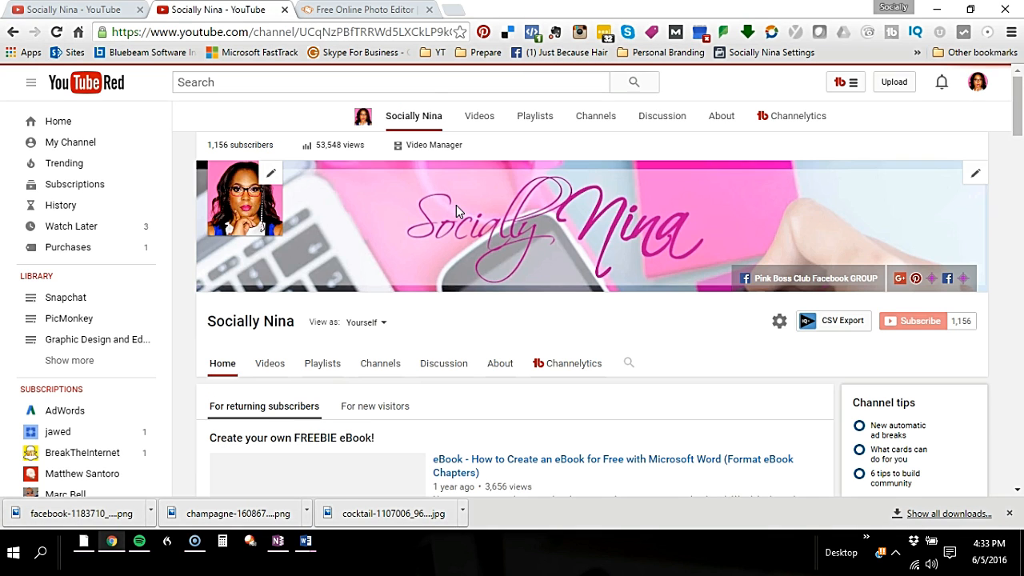
# - Reload the channel page and check the Facebook Event video's thumbnail in the Facebook section
pyautogui.scroll(-4, 456, 207)
pyautogui.scroll(-7, 457, 207)
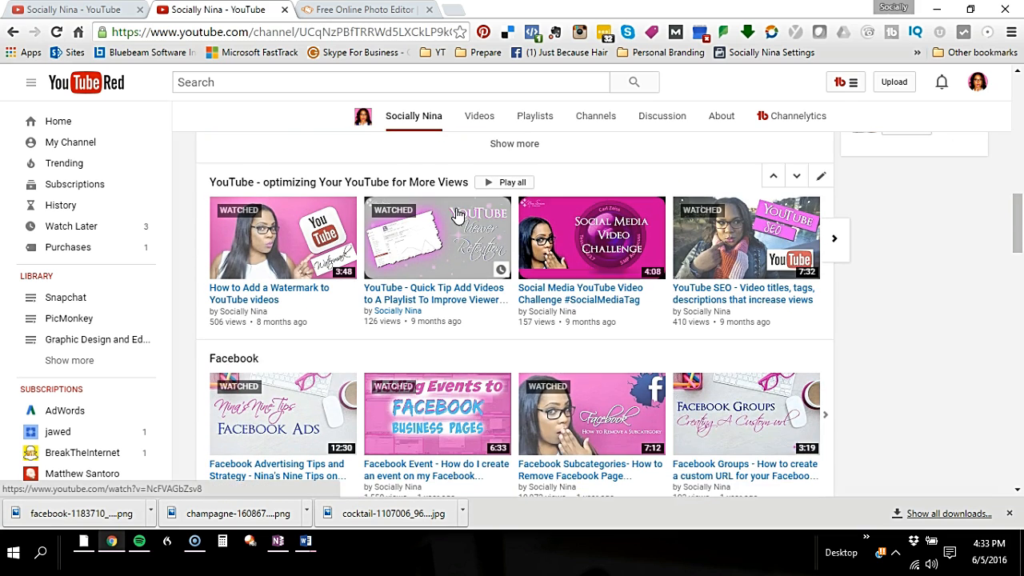
pyautogui.scroll(-1, 457, 207)
pyautogui.rightClick(900, 298)
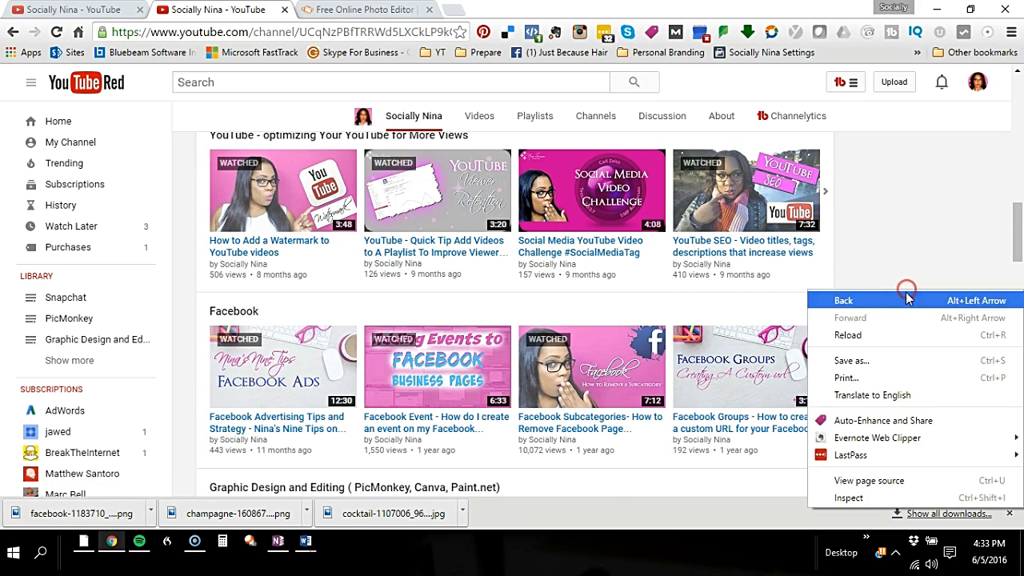
pyautogui.click(896, 333)
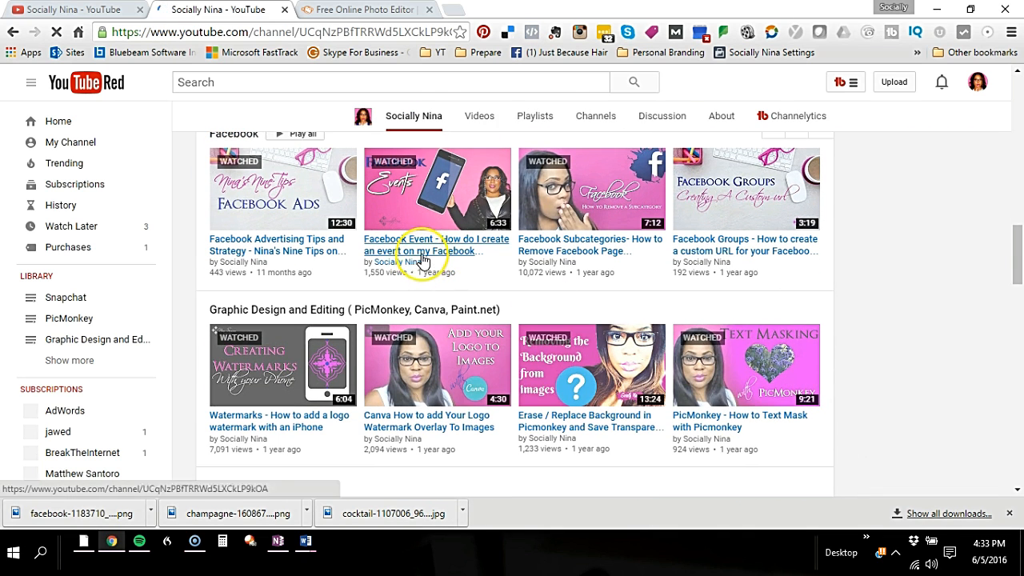
pyautogui.scroll(1, 424, 250)
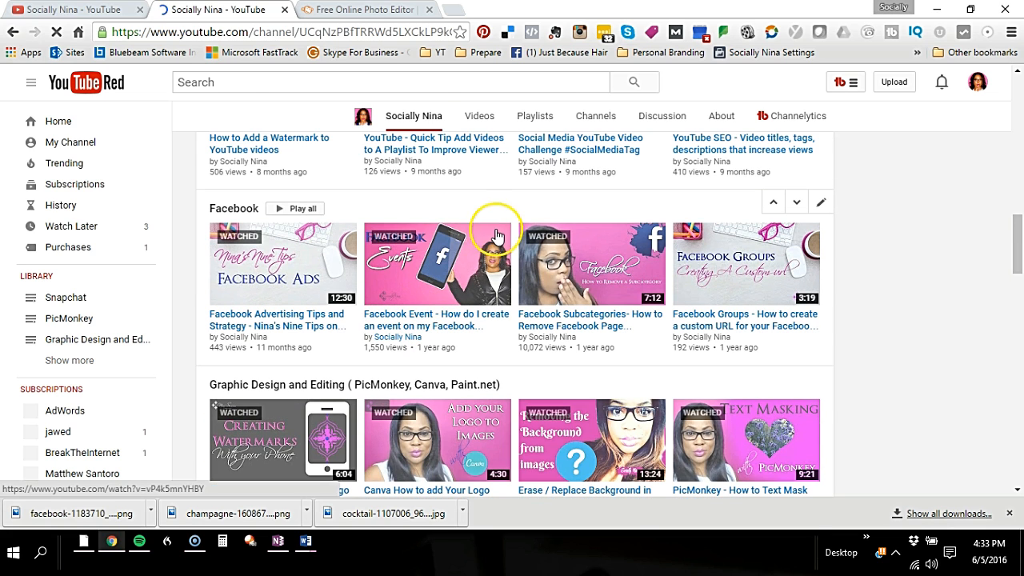